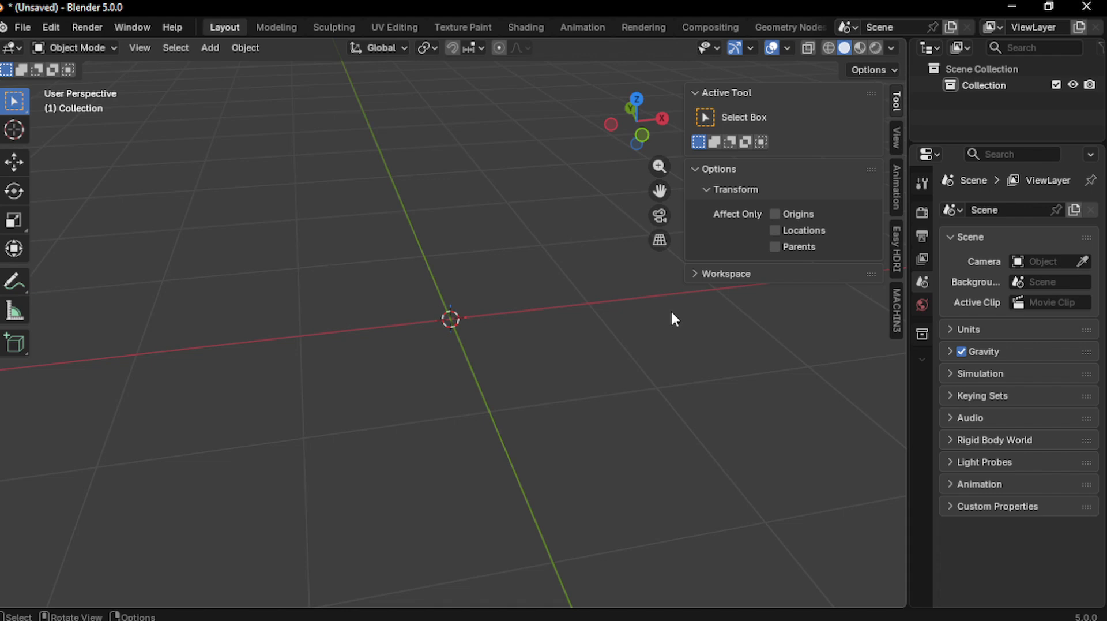
Close the 3D viewport's N sidebar to reveal the empty scene's grid
key(n)
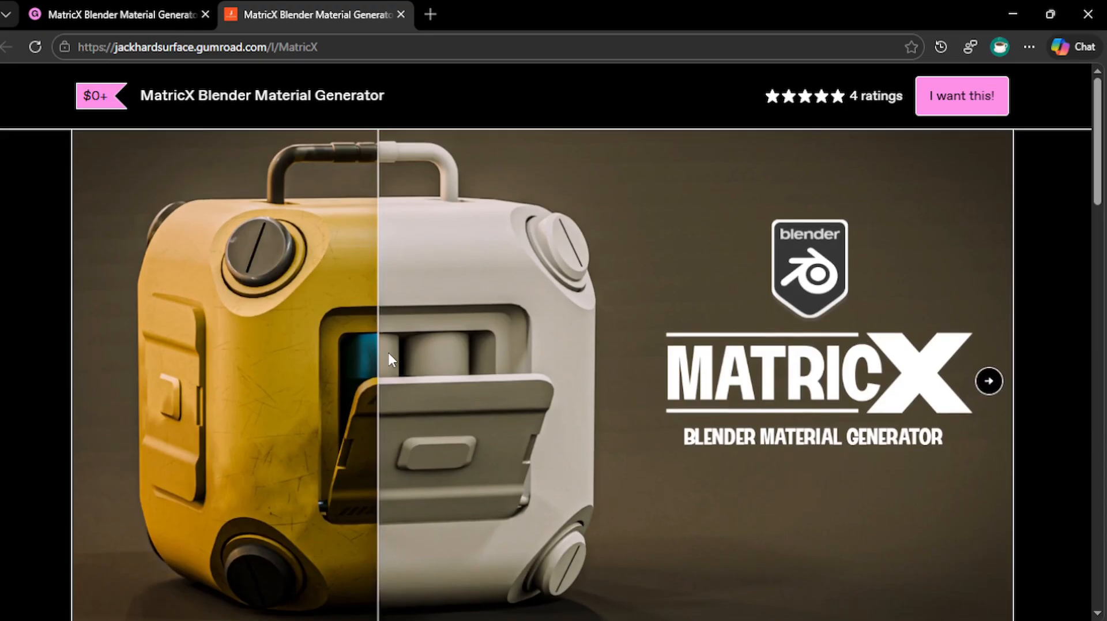
Enter 5 as the price for MatricX Lite
scroll(387, 350, down, 5)
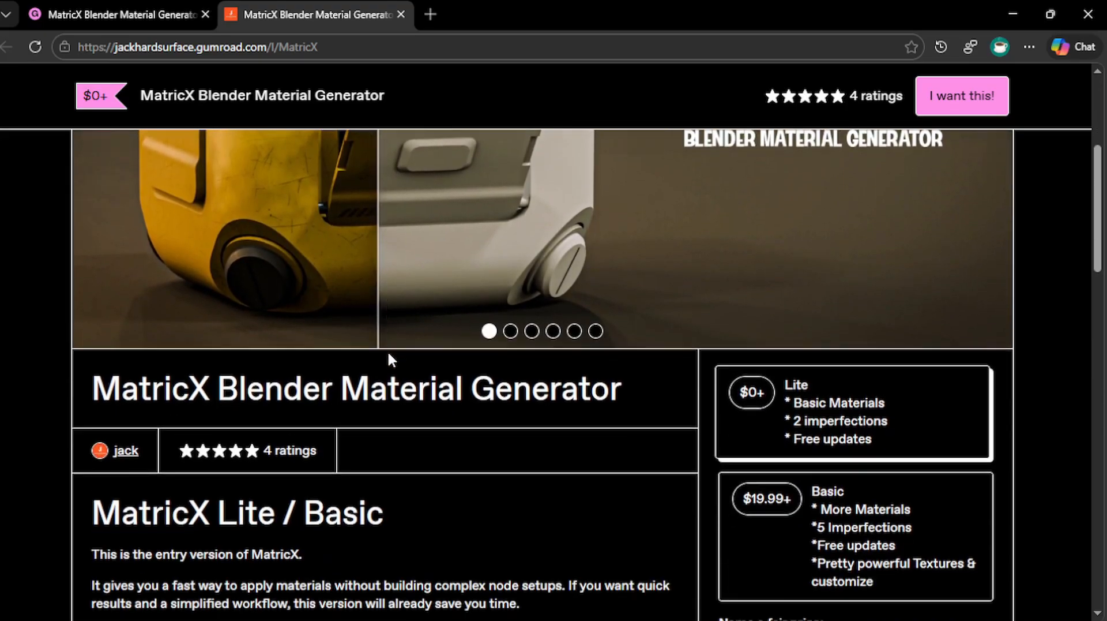
scroll(387, 350, down, 3)
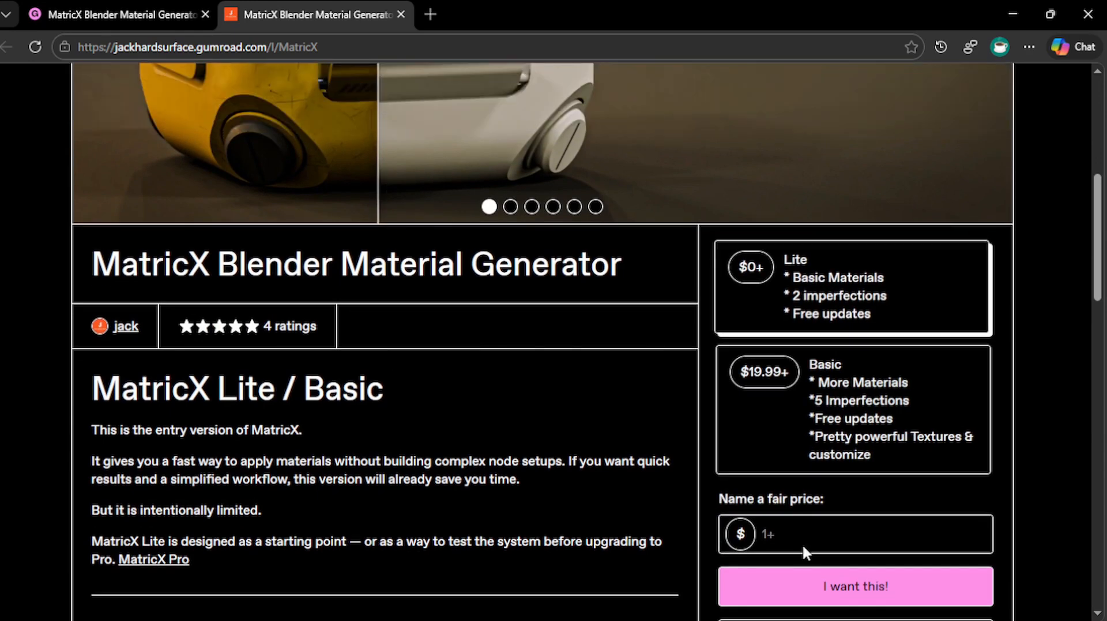
click(801, 543)
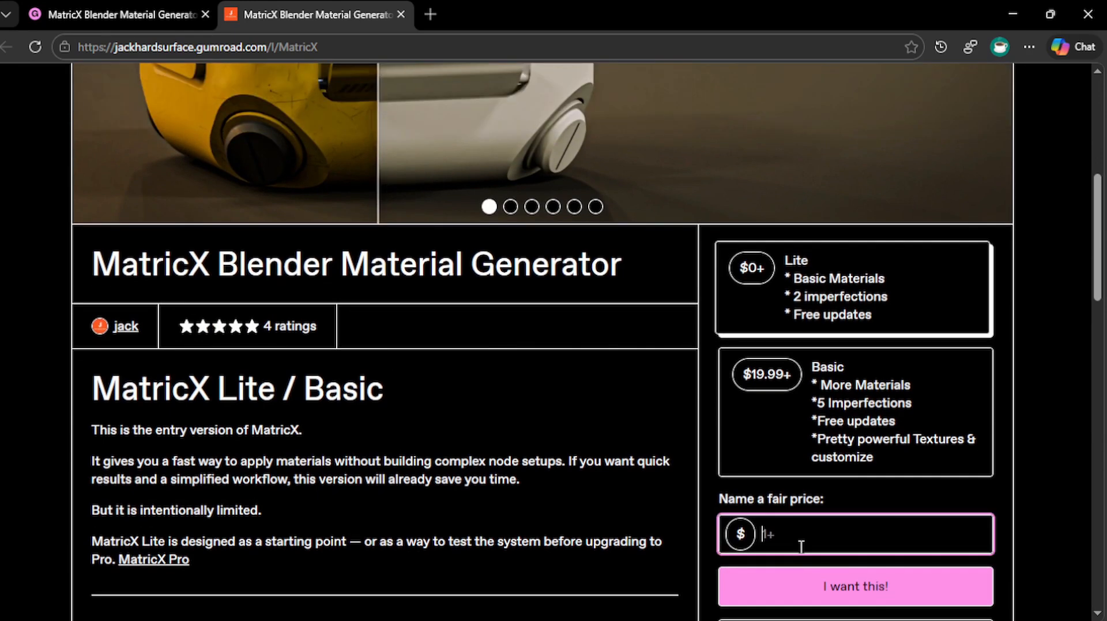
text(5)
Go to the MatricX Pro product page
scroll(825, 577, down, 2)
scroll(808, 552, down, 1)
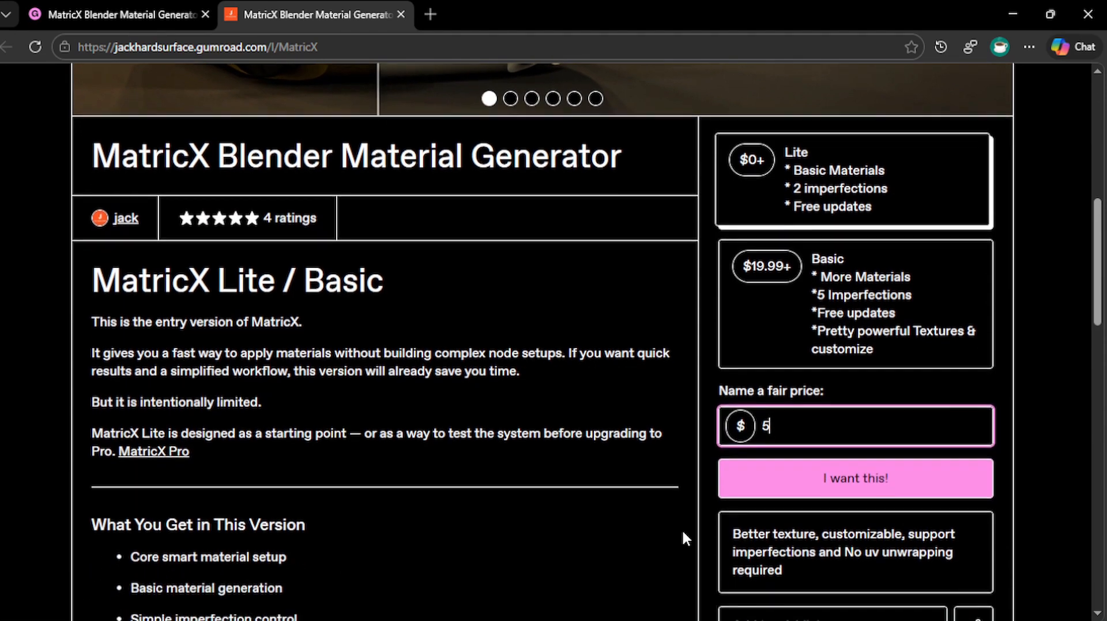
scroll(682, 536, down, 5)
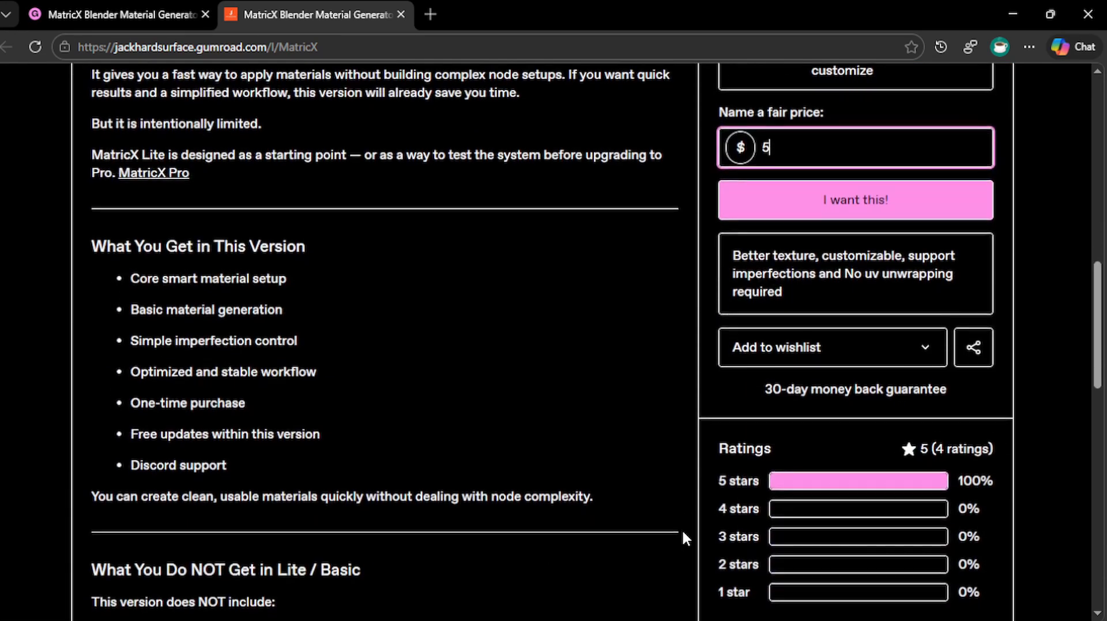
scroll(683, 537, down, 6)
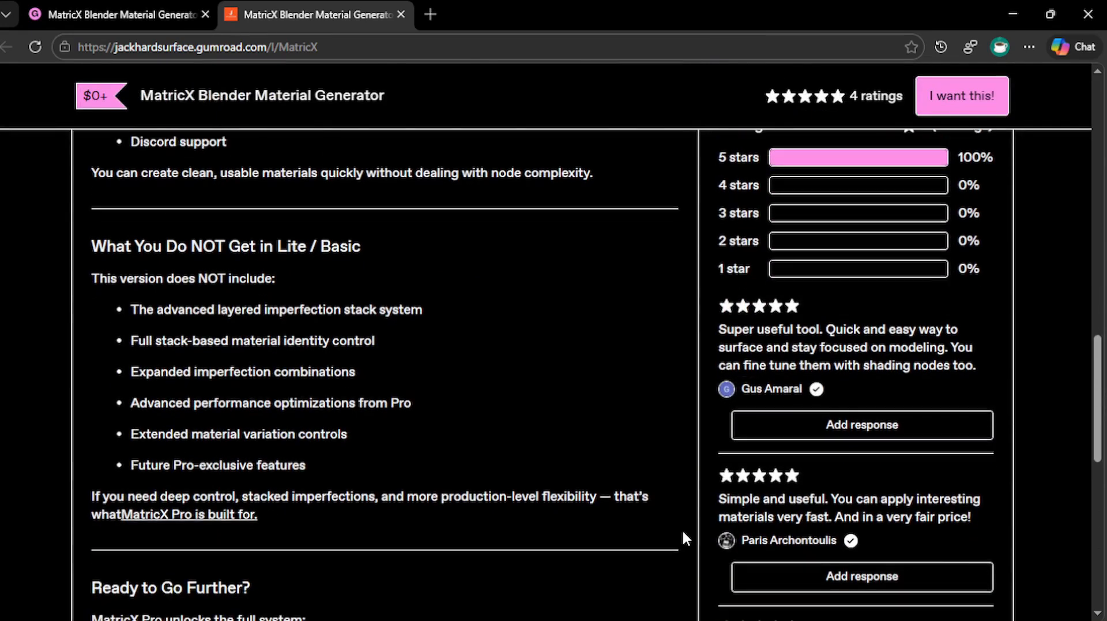
click(190, 514)
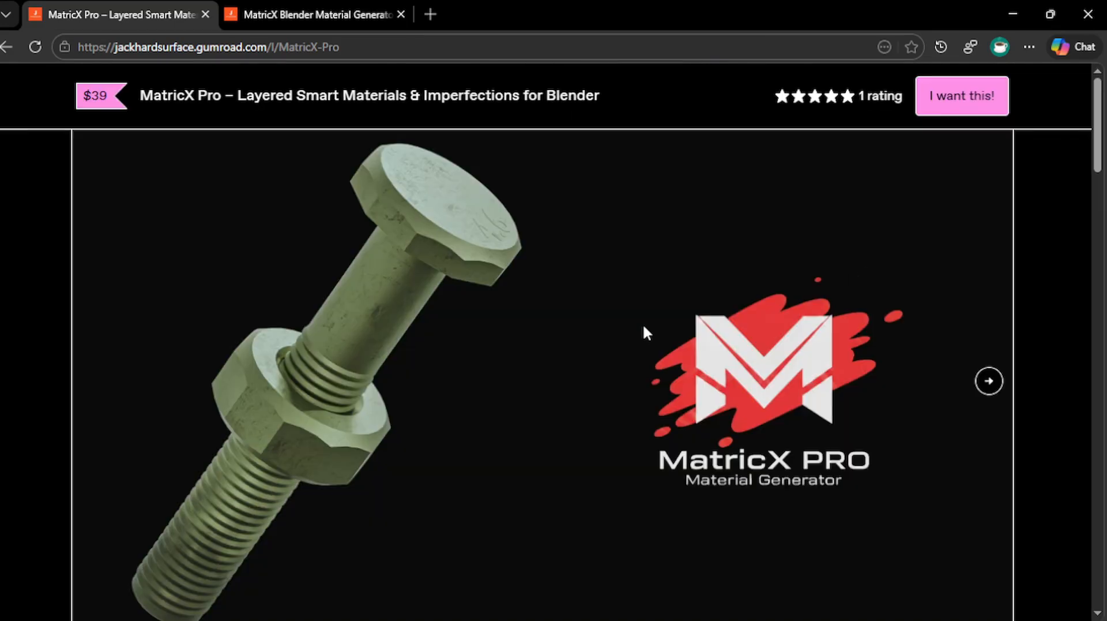
scroll(563, 341, down, 2)
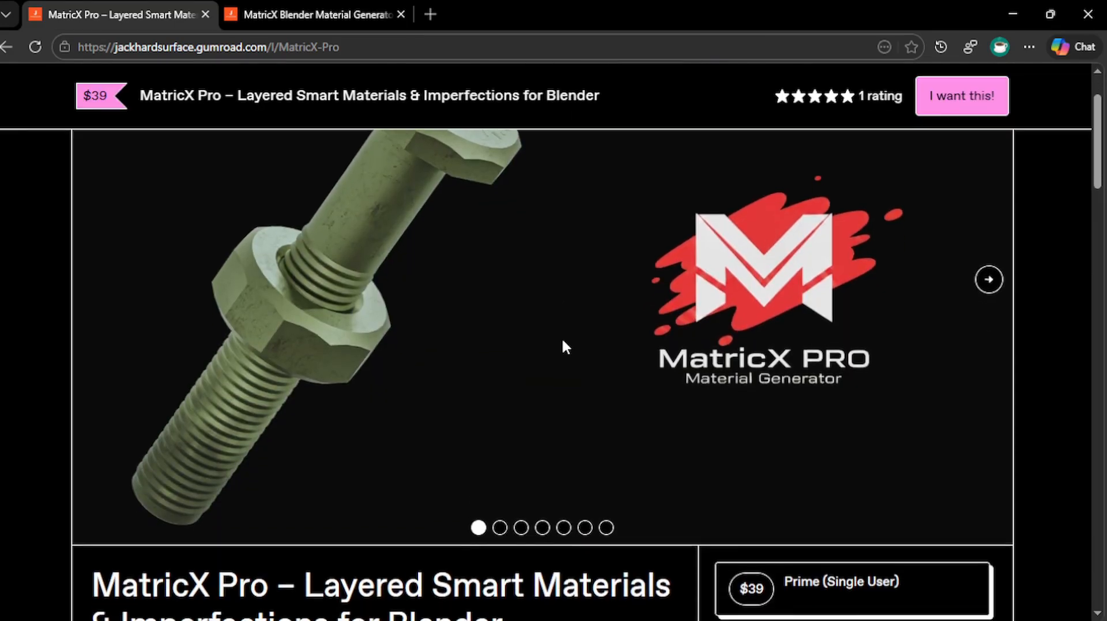
scroll(563, 341, up, 2)
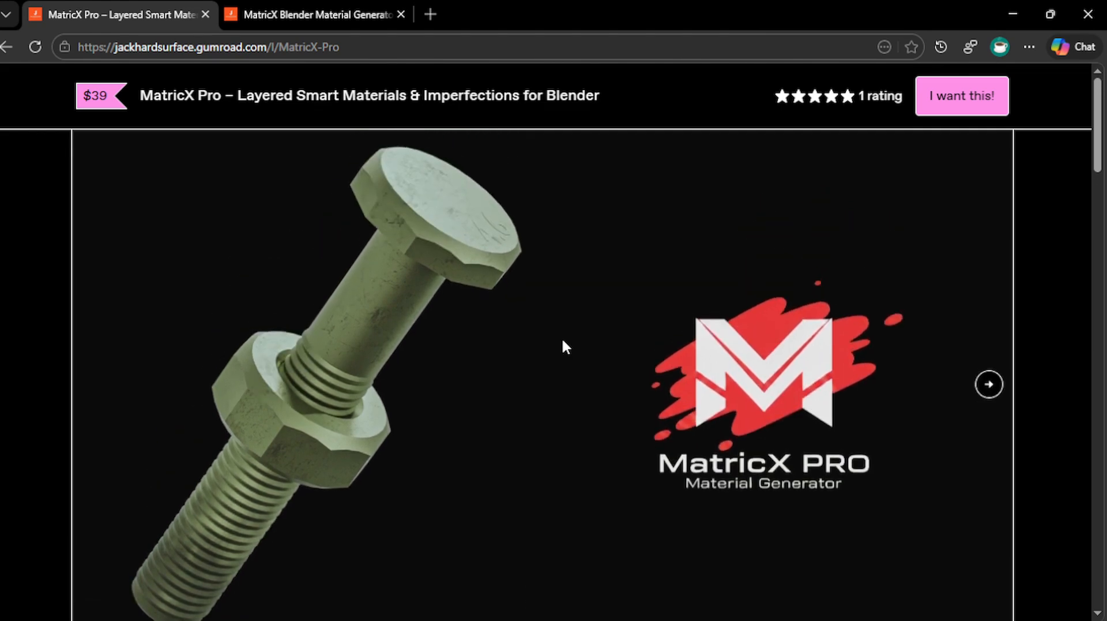
Step through the MatricX Pro gallery and review the $39, $69 and $99 license tiers
click(990, 381)
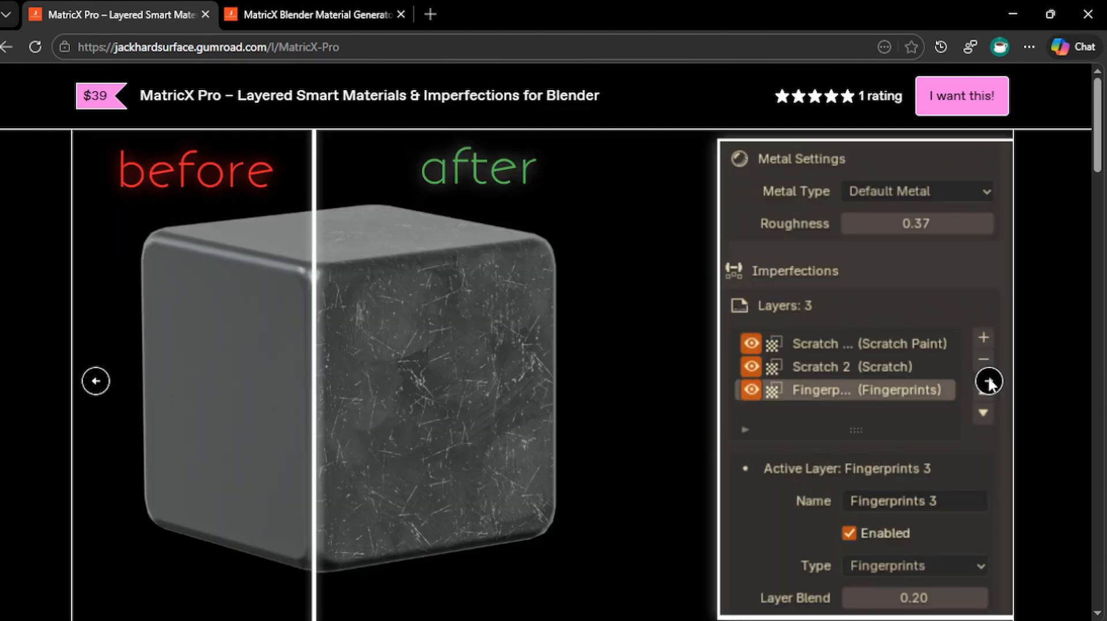
click(989, 381)
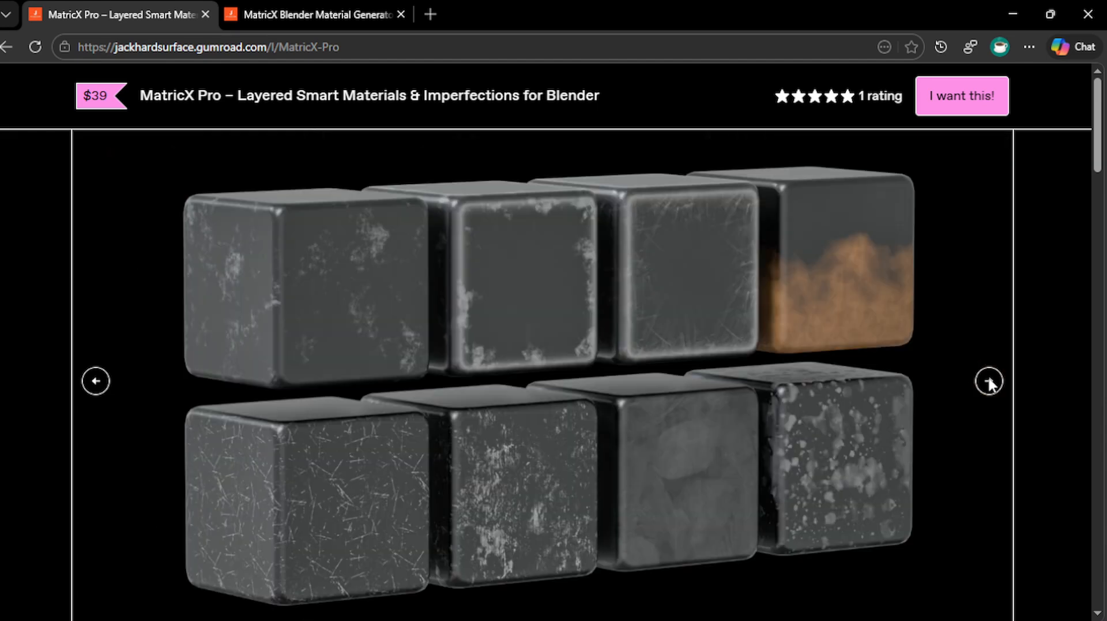
click(990, 381)
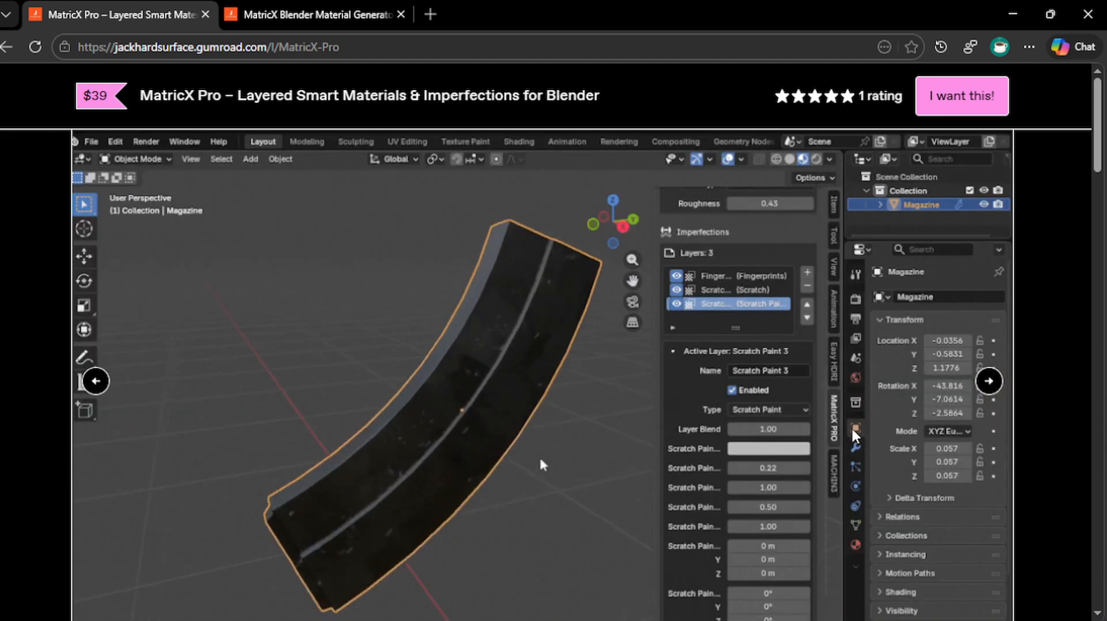
scroll(775, 463, down, 6)
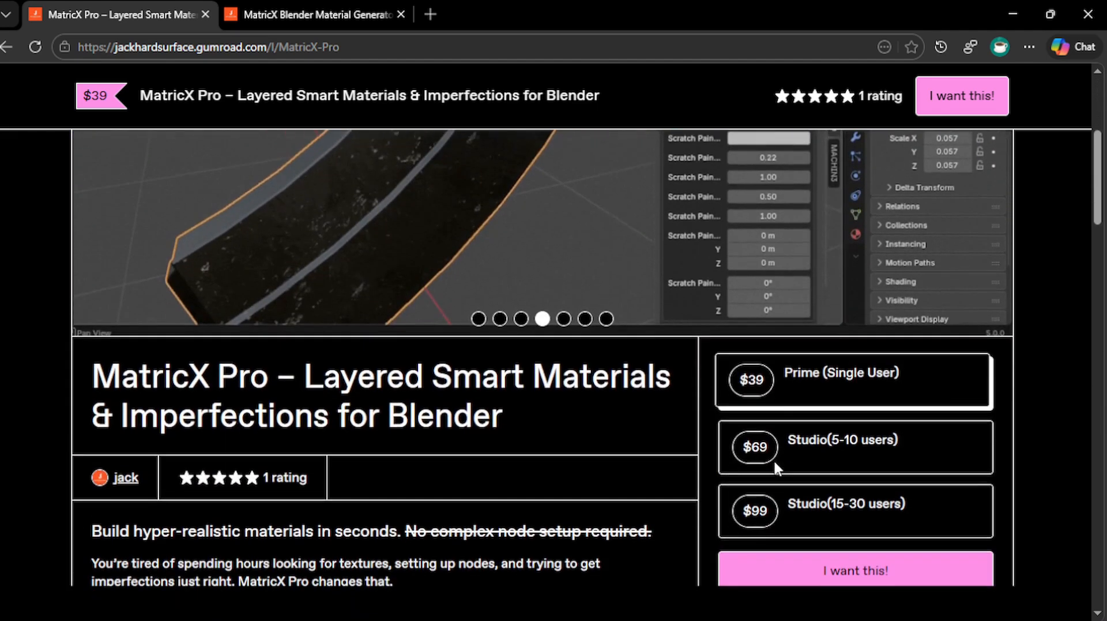
scroll(777, 470, down, 3)
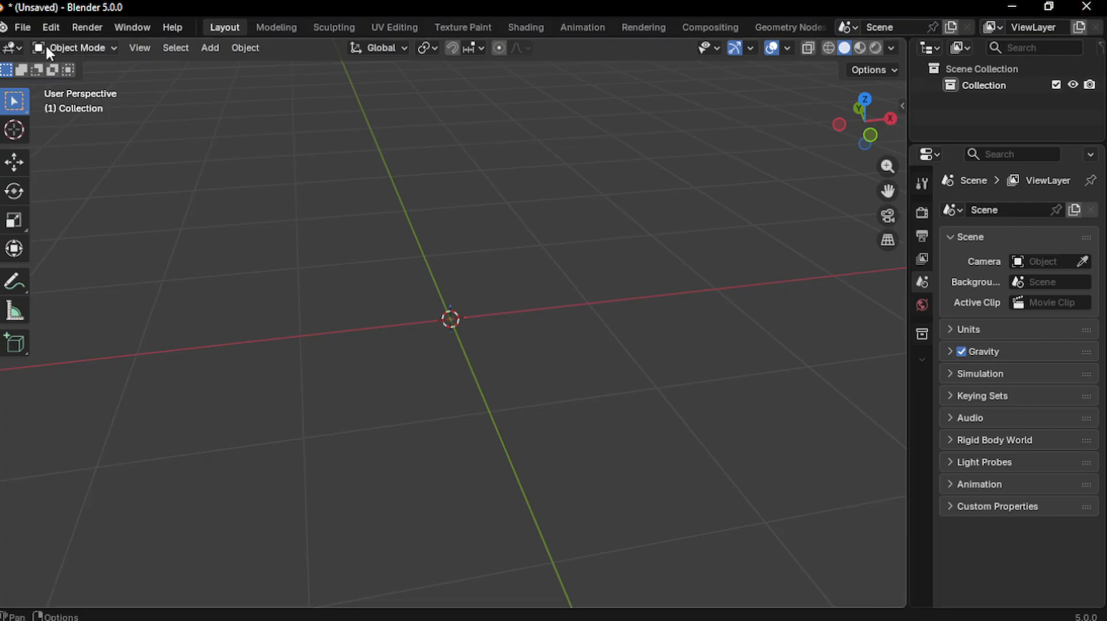
Install MatricX_PRO_1.0.0.zip from D:\addon_jack\ using Preferences > Add-ons > Install from Disk
click(49, 28)
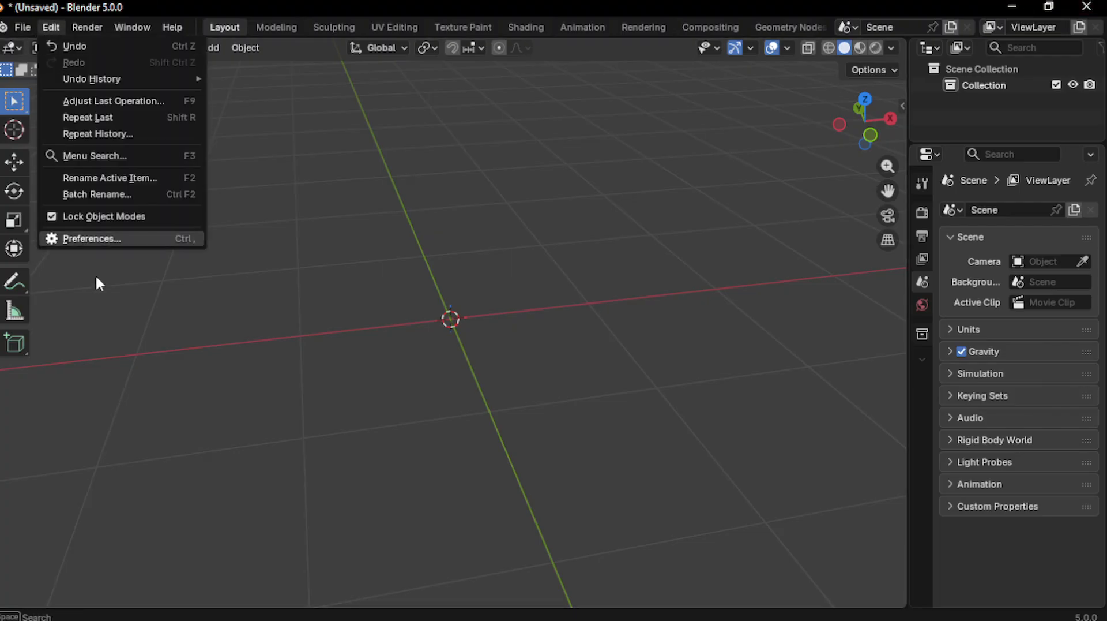
click(89, 233)
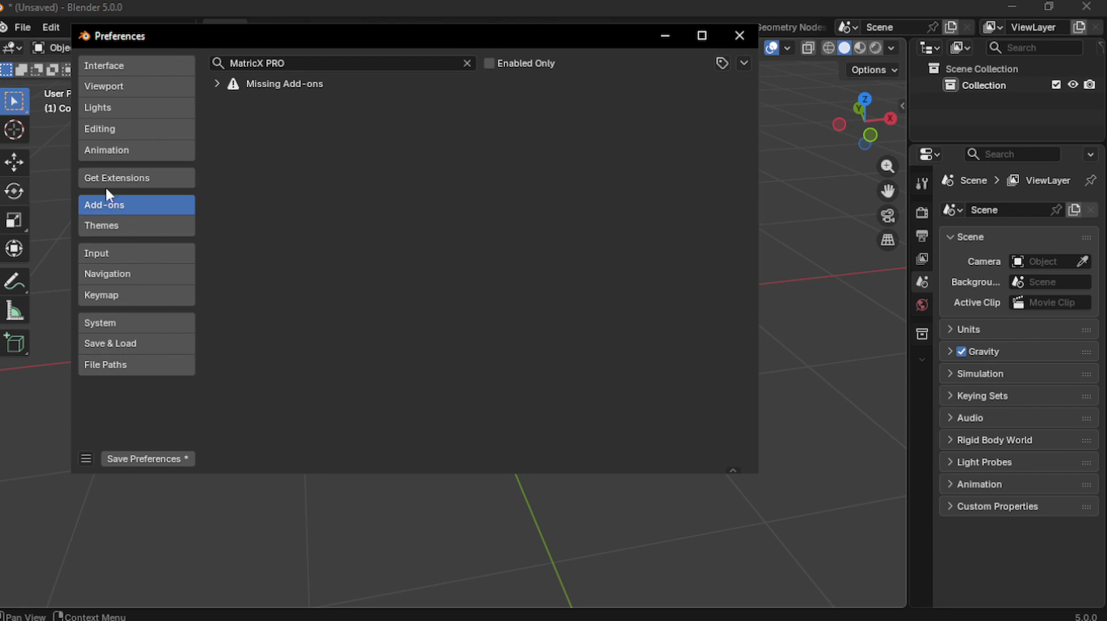
click(744, 64)
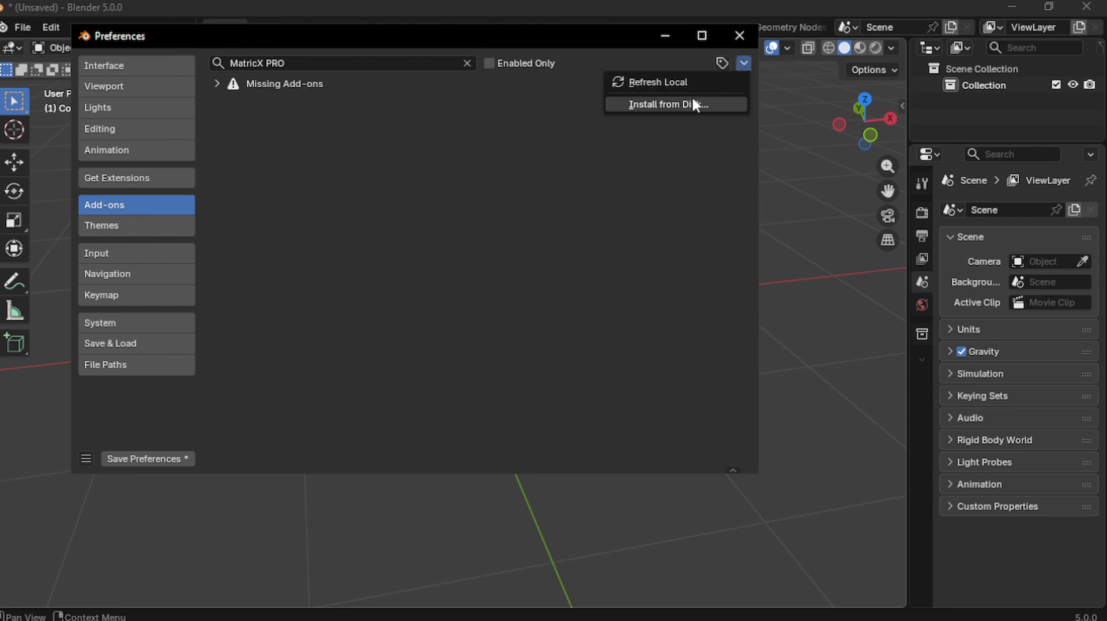
click(668, 104)
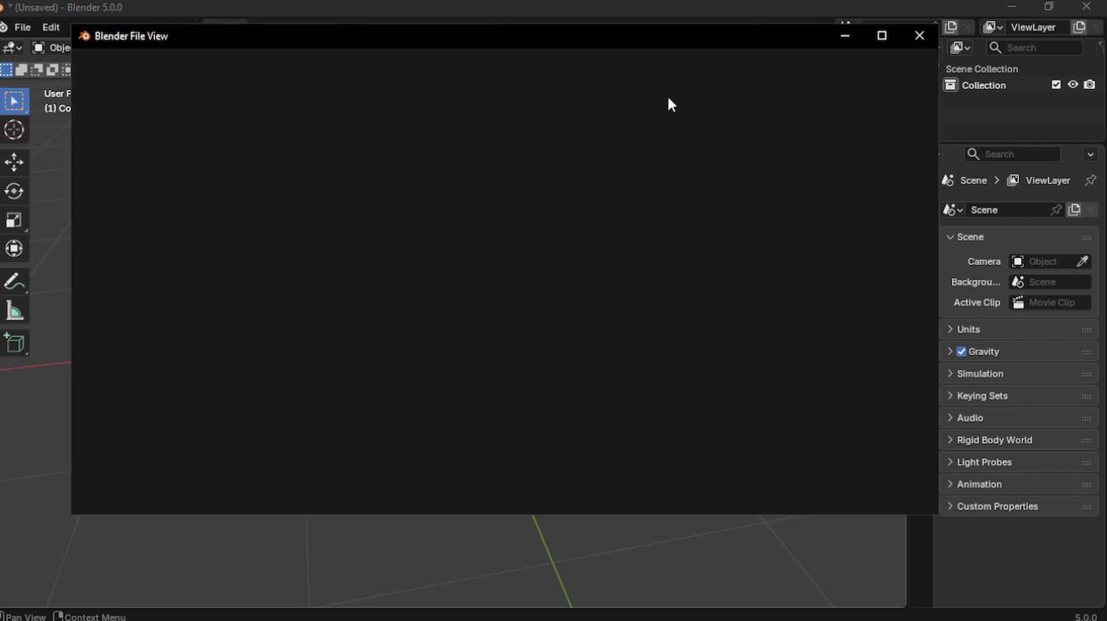
click(155, 376)
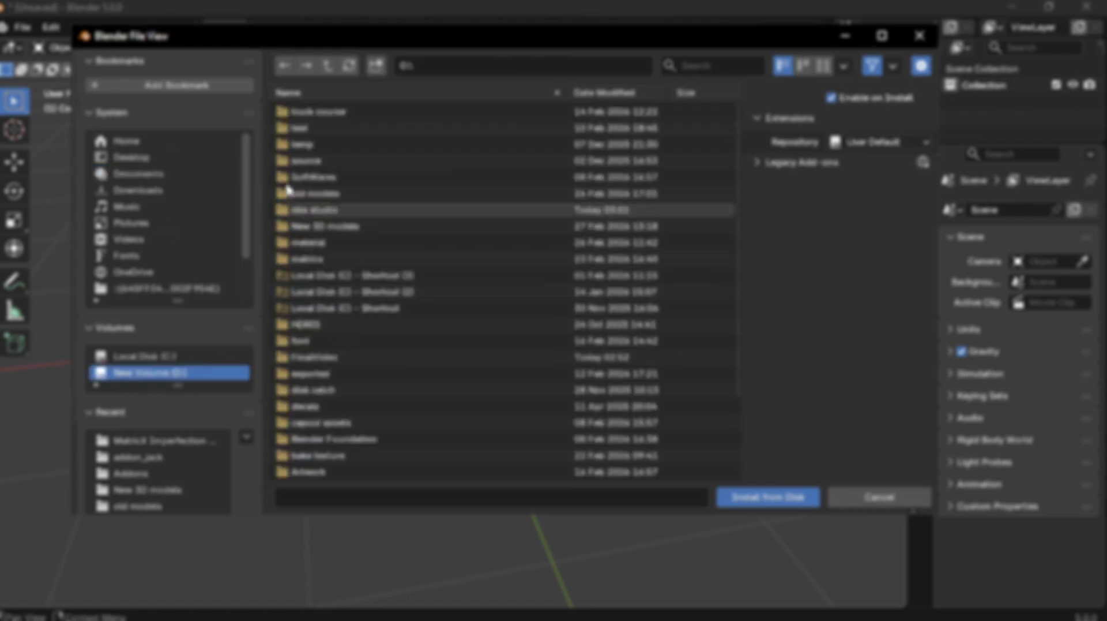
scroll(326, 403, down, 5)
click(326, 425)
double_click(321, 437)
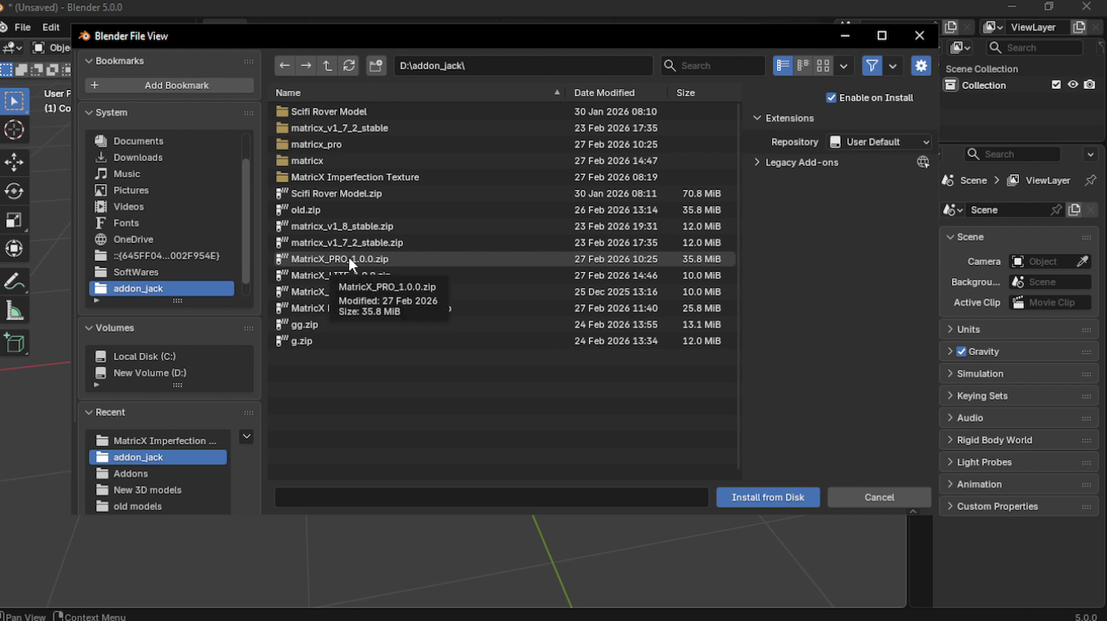
double_click(381, 258)
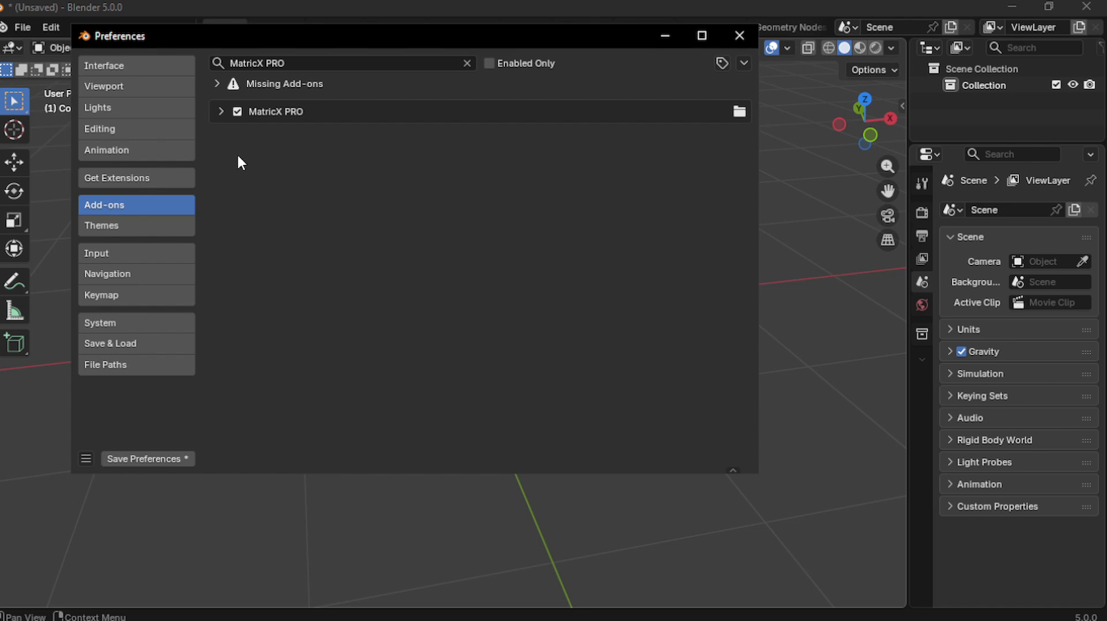
Set the MatricX PRO Texture Folder to D:\addon_jack\MatricX Imperfection Texture\ and save preferences
click(219, 115)
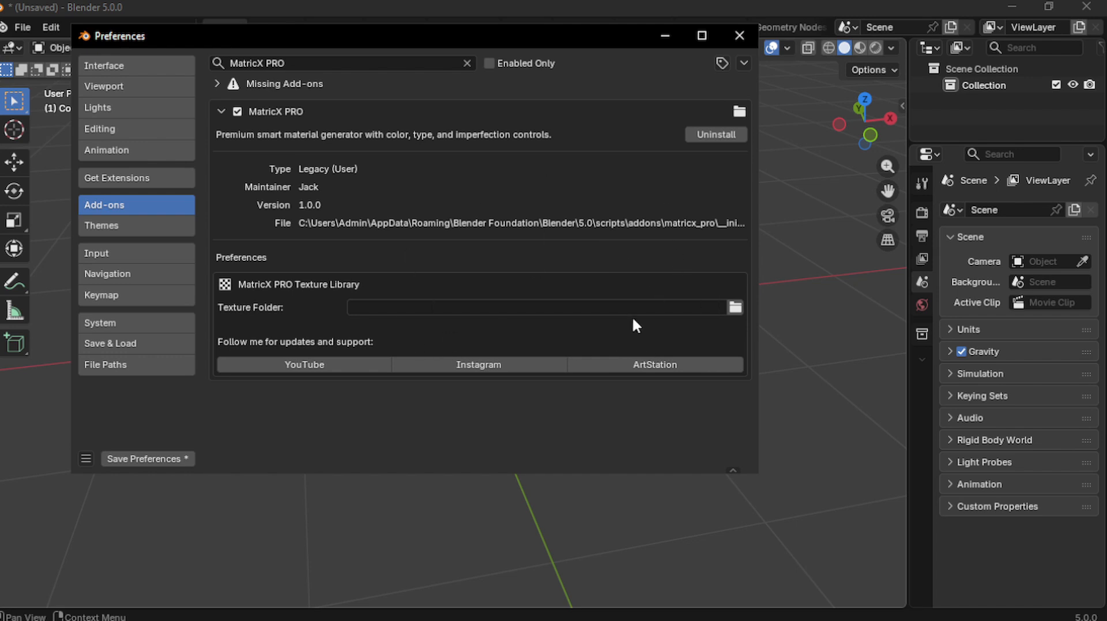
click(736, 309)
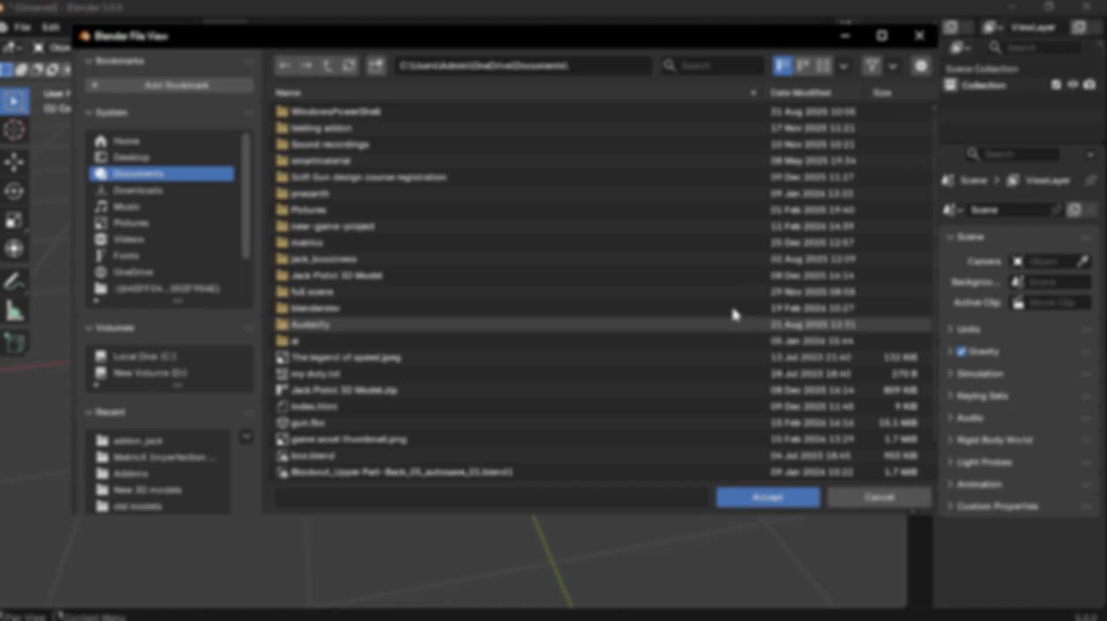
click(170, 372)
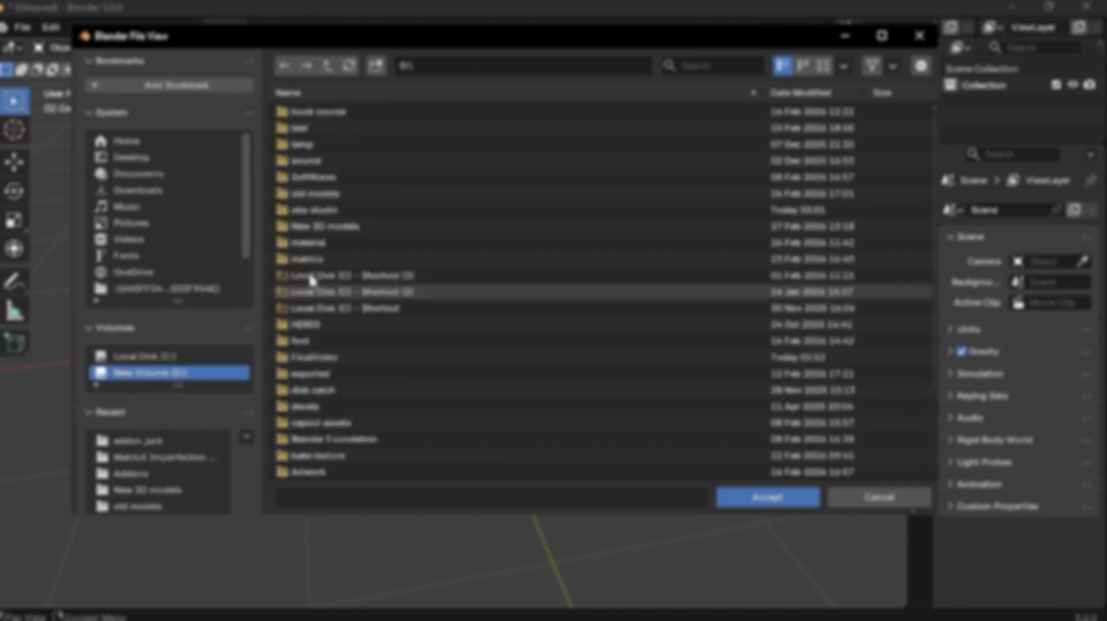
scroll(358, 344, down, 5)
click(326, 420)
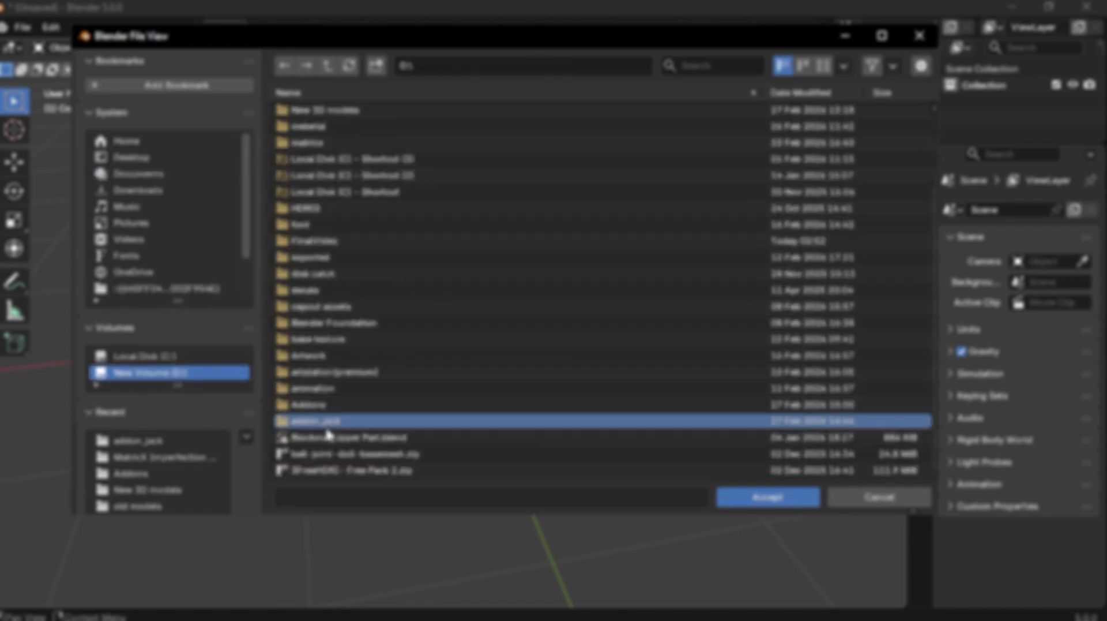
double_click(326, 424)
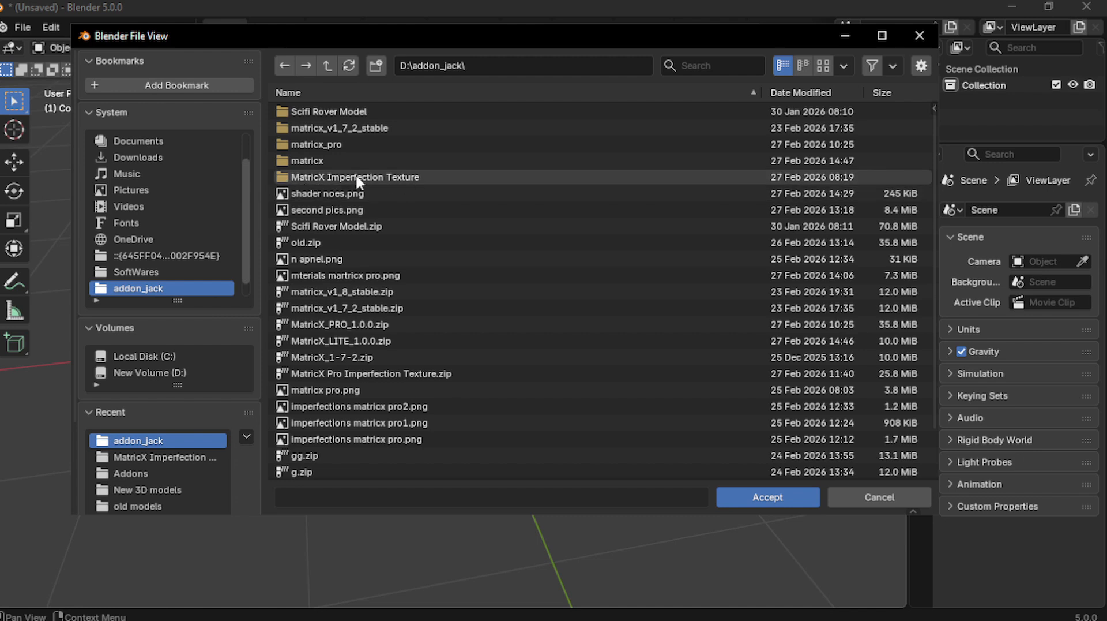
click(380, 176)
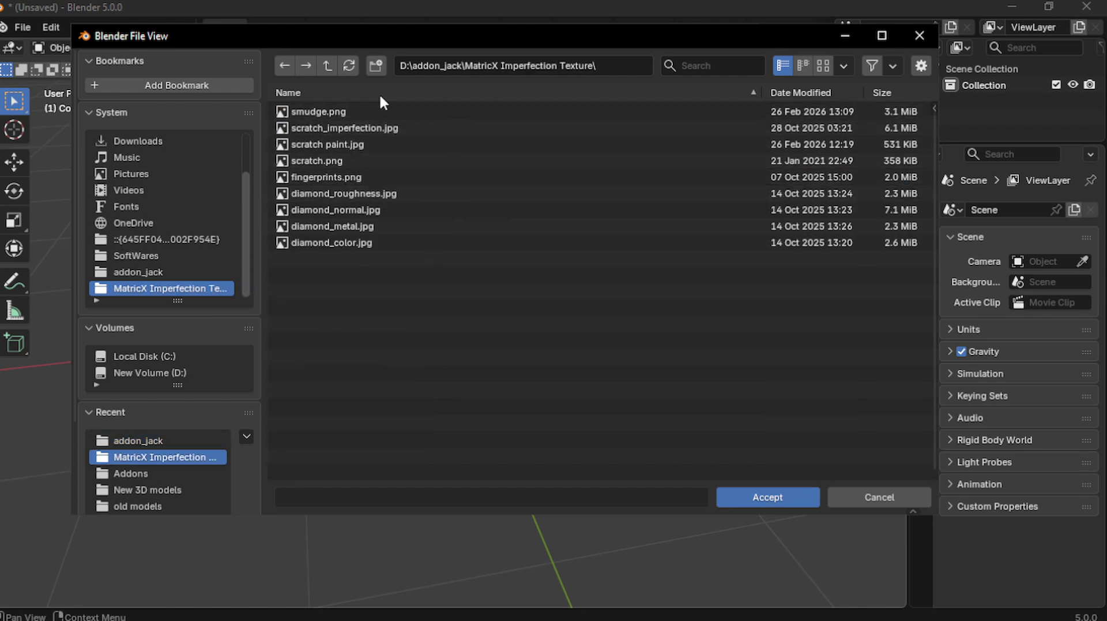
click(775, 499)
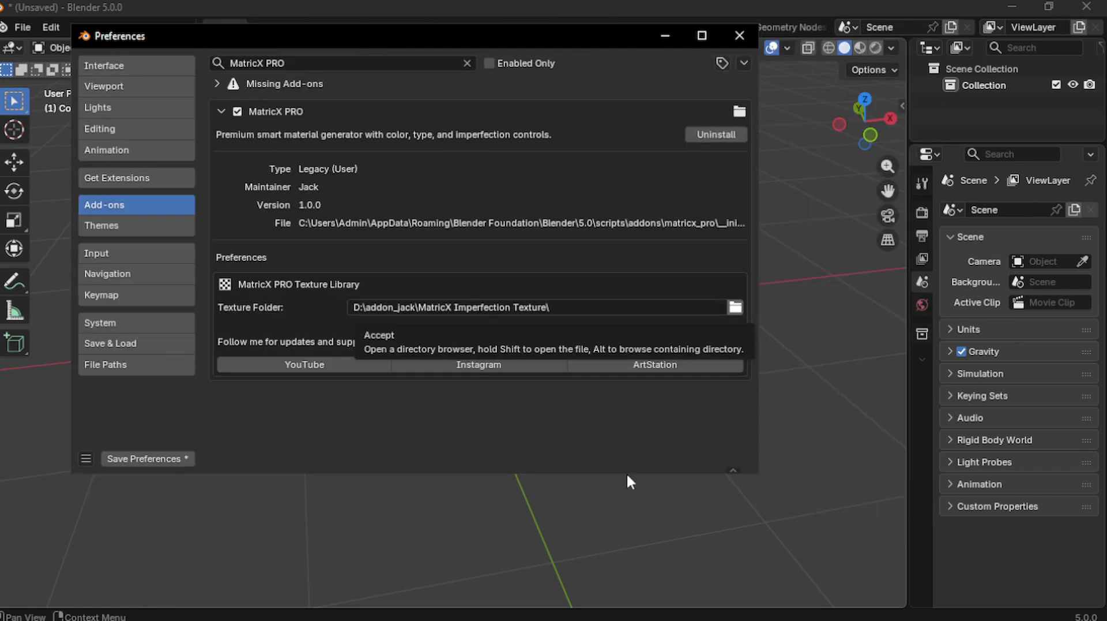
click(167, 458)
Close Preferences and bring back the sidebar with the MatricX PRO panel
click(738, 34)
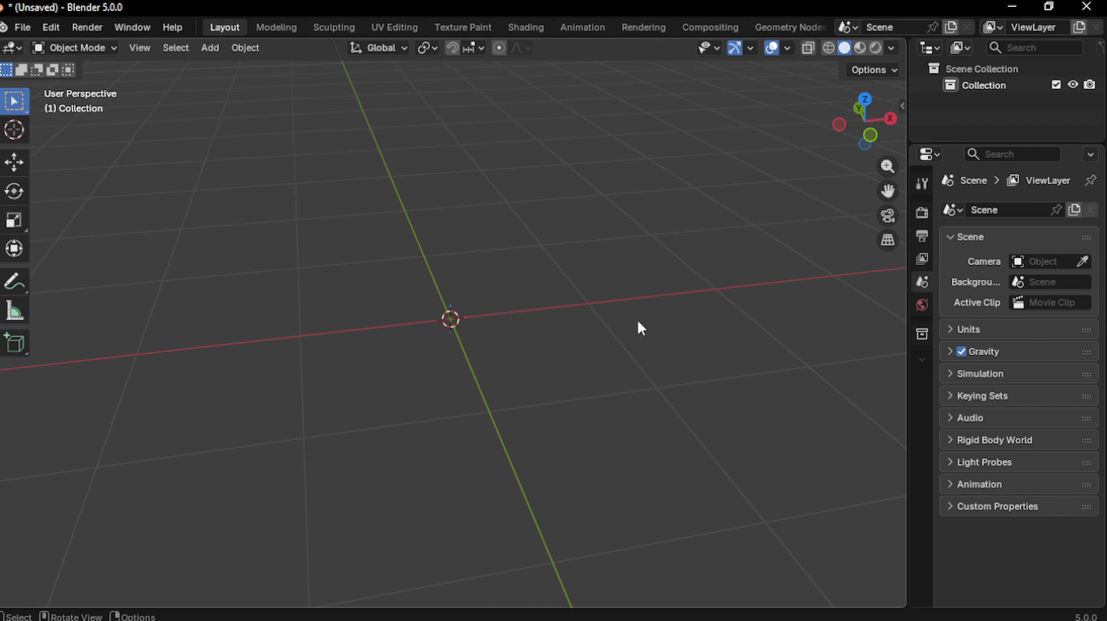
key(n)
scroll(745, 258, down, 4)
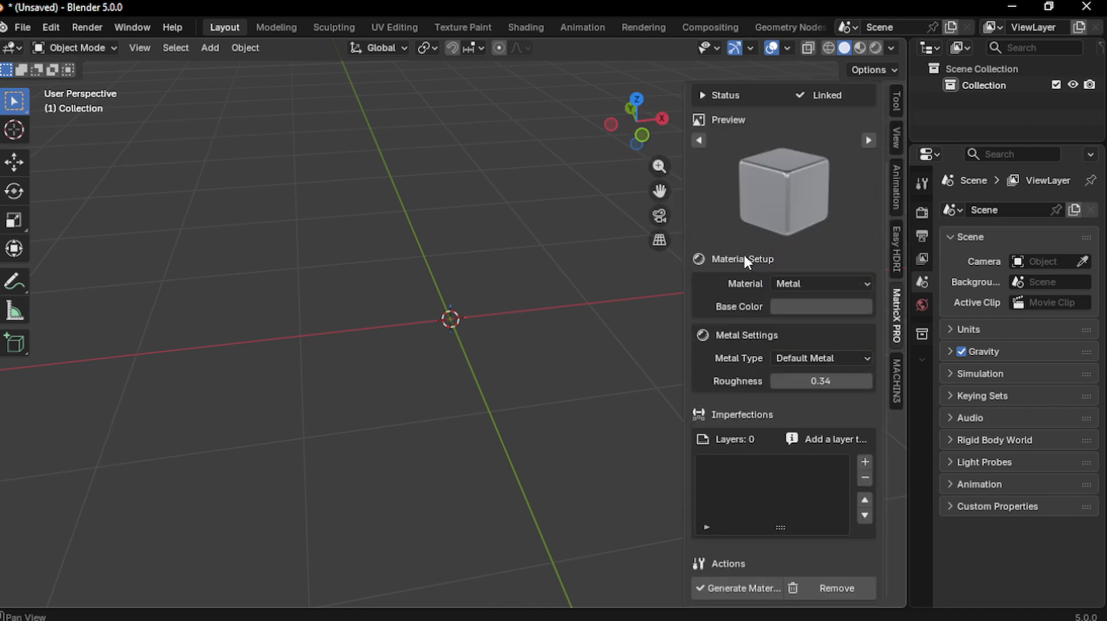
scroll(762, 271, up, 3)
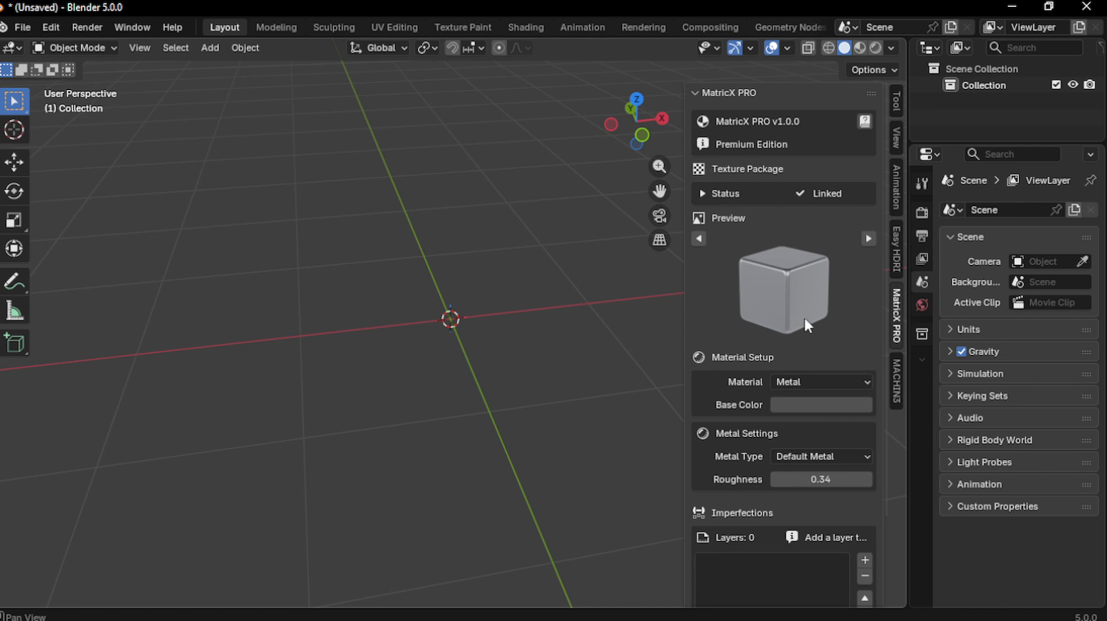
Add a UV sphere and shade it smooth
key(shift+a)
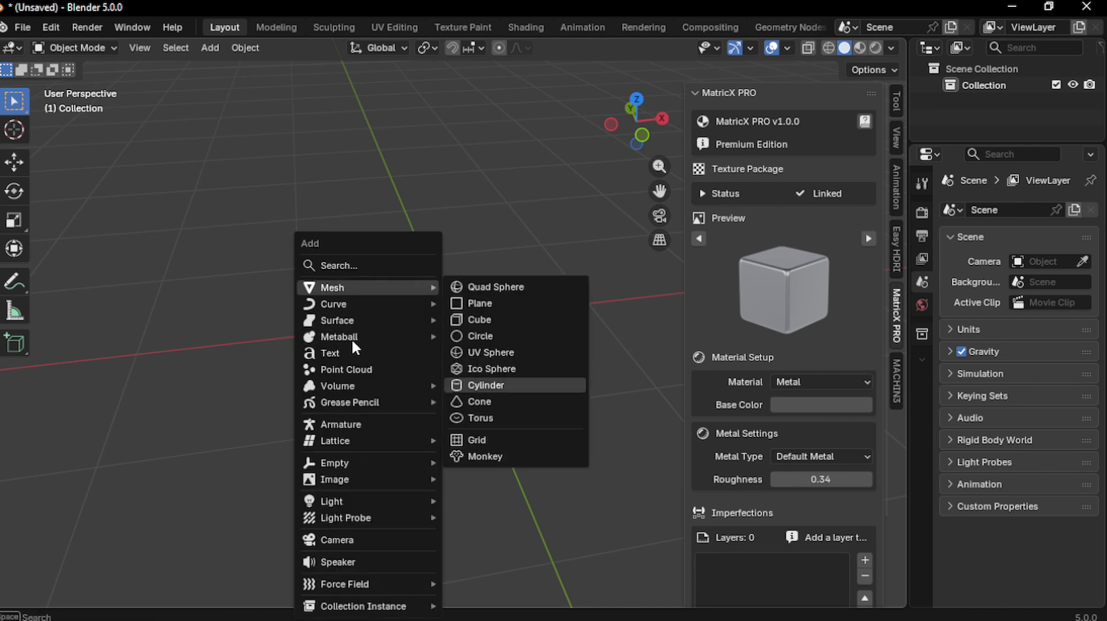
mouse_move(349, 286)
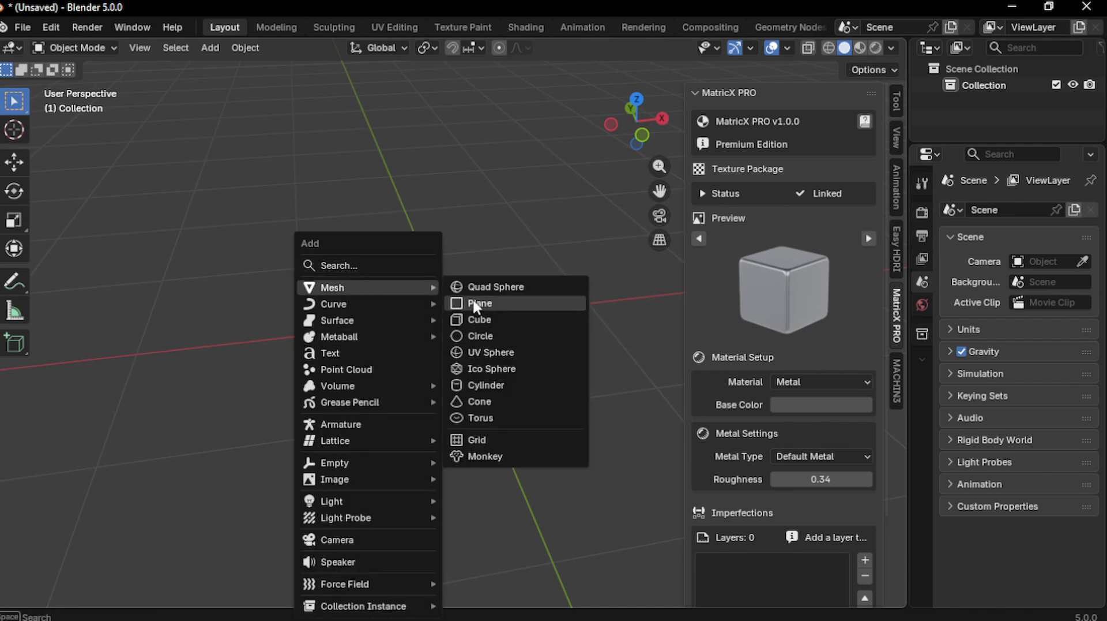
click(484, 351)
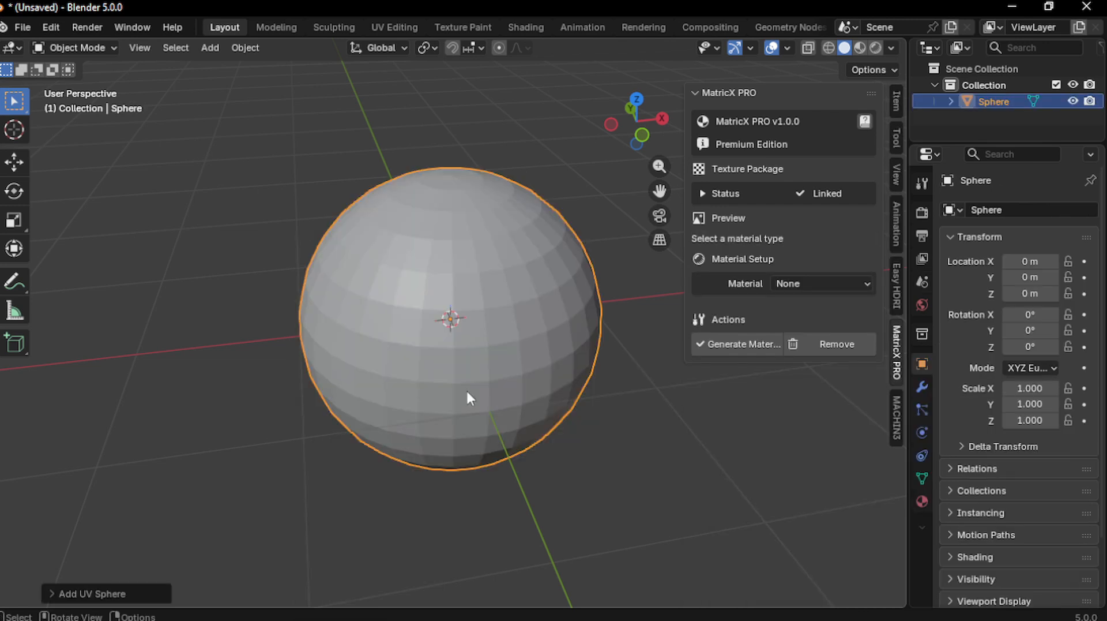
right_click(458, 285)
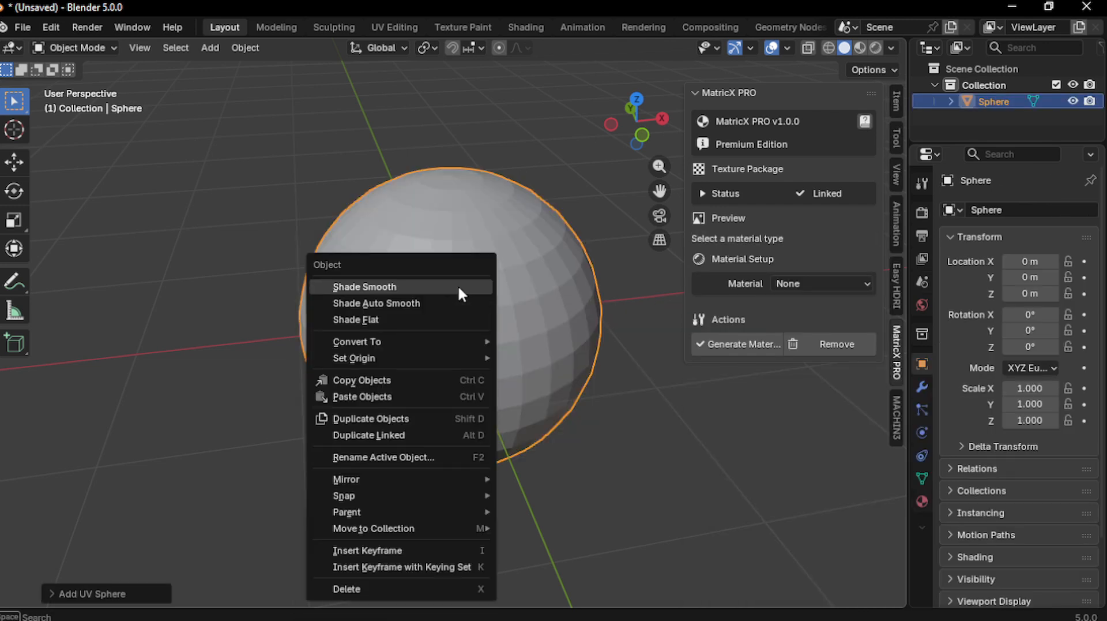
click(458, 284)
Frame the sphere and switch the viewport to Material Preview shading
scroll(536, 388, down, 1)
scroll(527, 371, up, 1)
middle_drag(524, 361, 522, 351)
shift+middle_drag(541, 302, 539, 323)
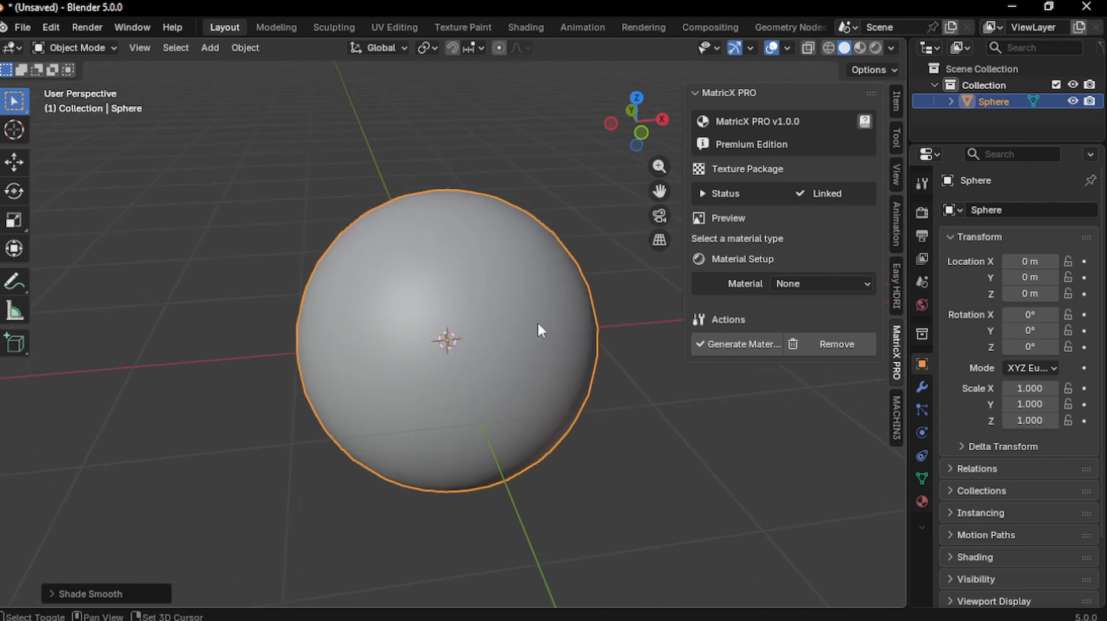
click(860, 47)
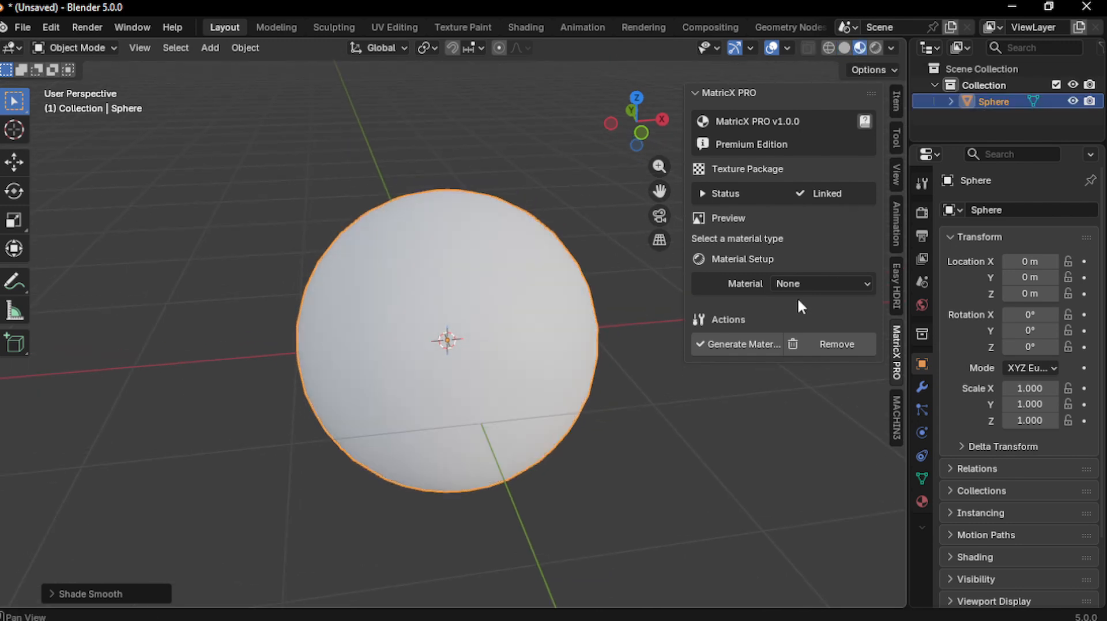
Preview the Special Mat material type with Gold and its other special types
click(805, 278)
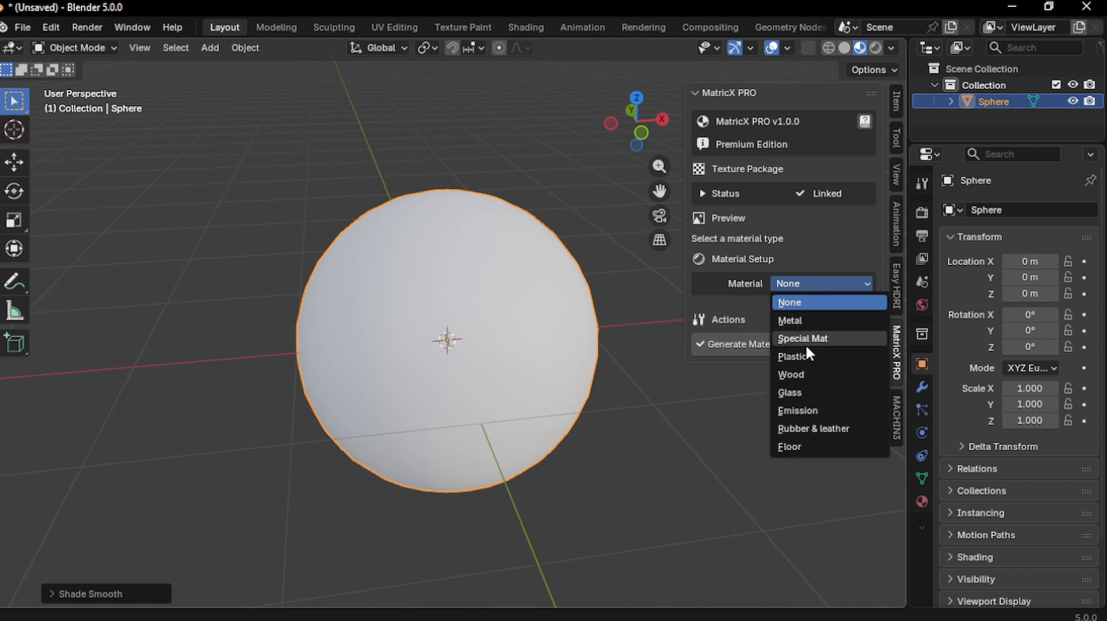
click(829, 339)
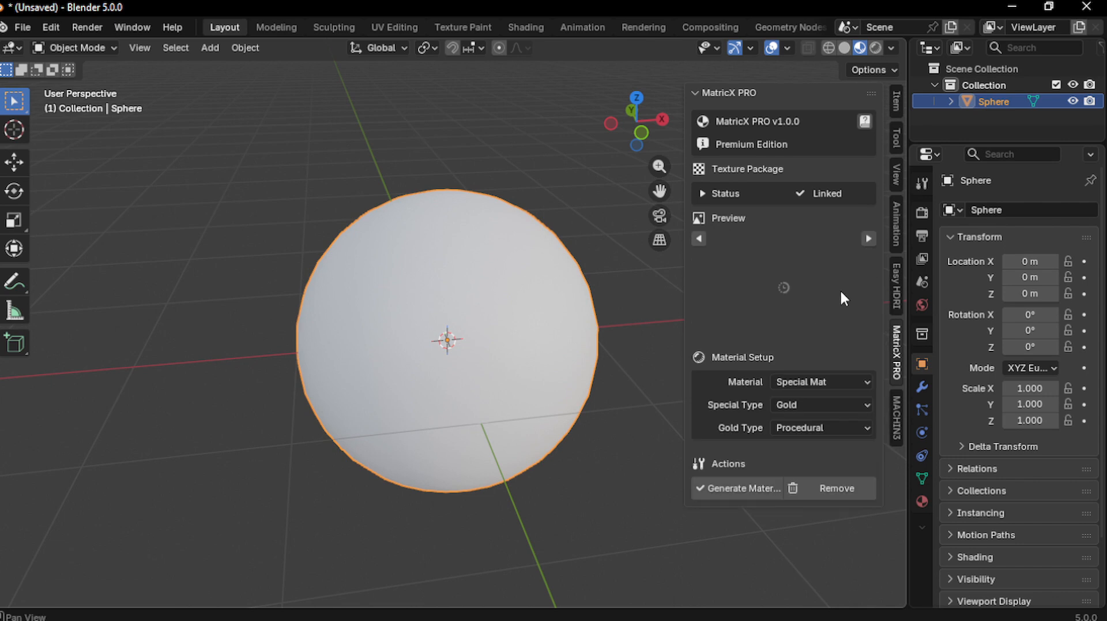
click(801, 406)
click(807, 423)
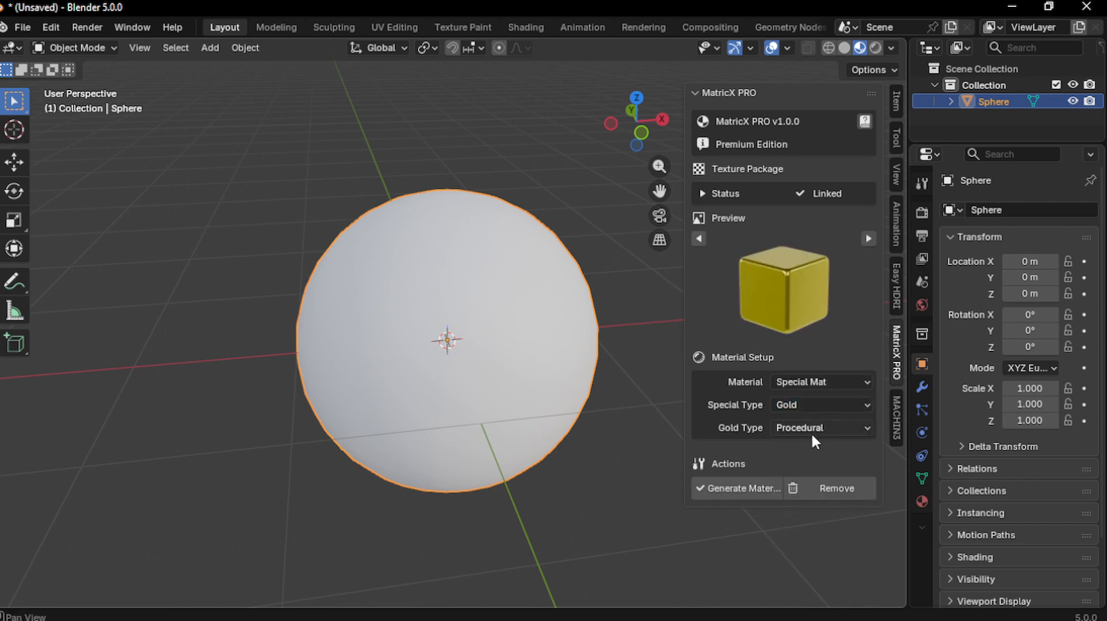
click(812, 428)
click(789, 406)
Switch to Metal, darken the base colour to about 0.2, and generate the material
click(806, 383)
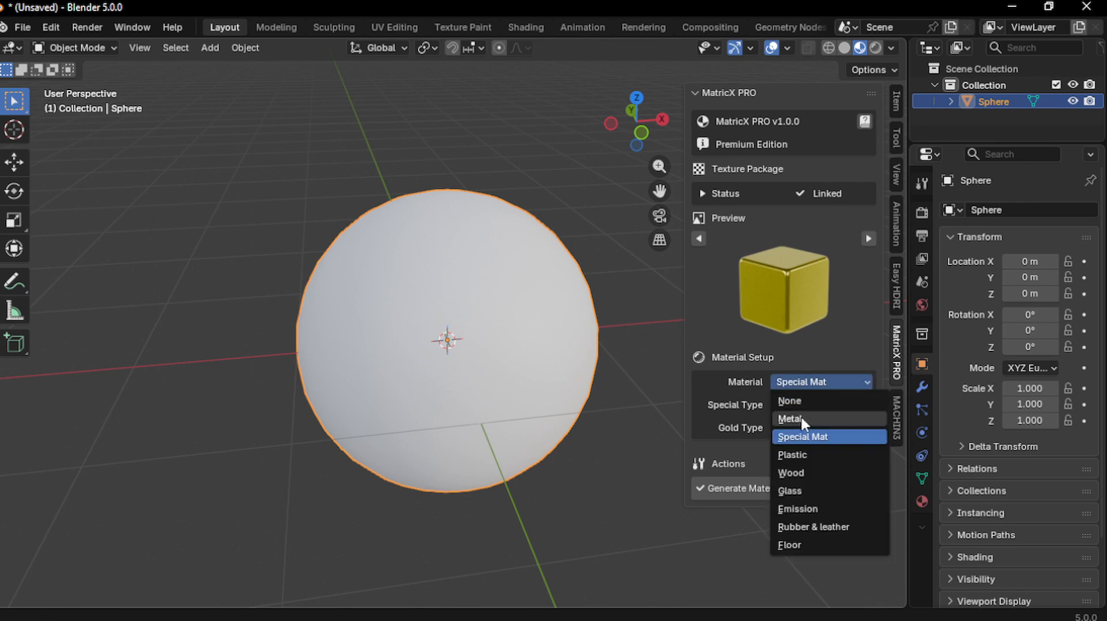
click(804, 420)
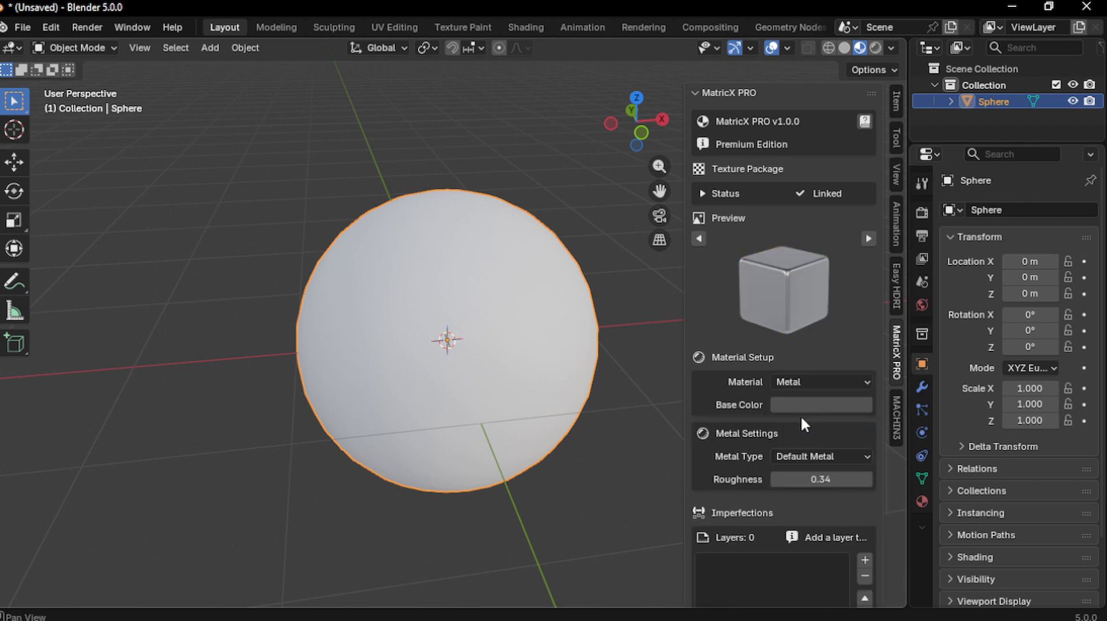
click(814, 405)
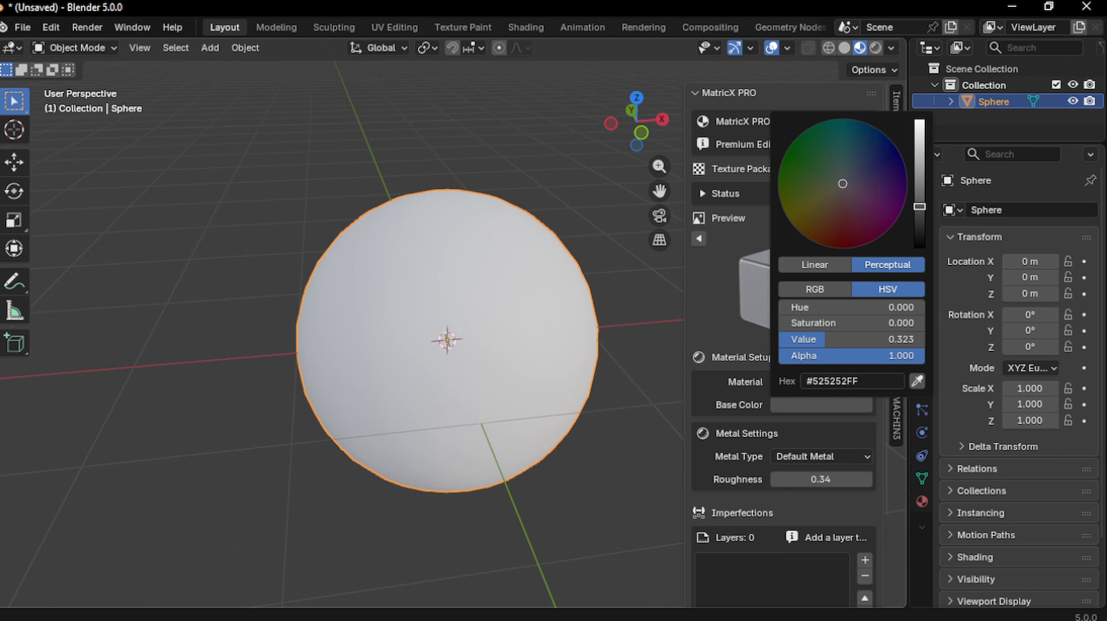
drag(919, 206, 920, 211)
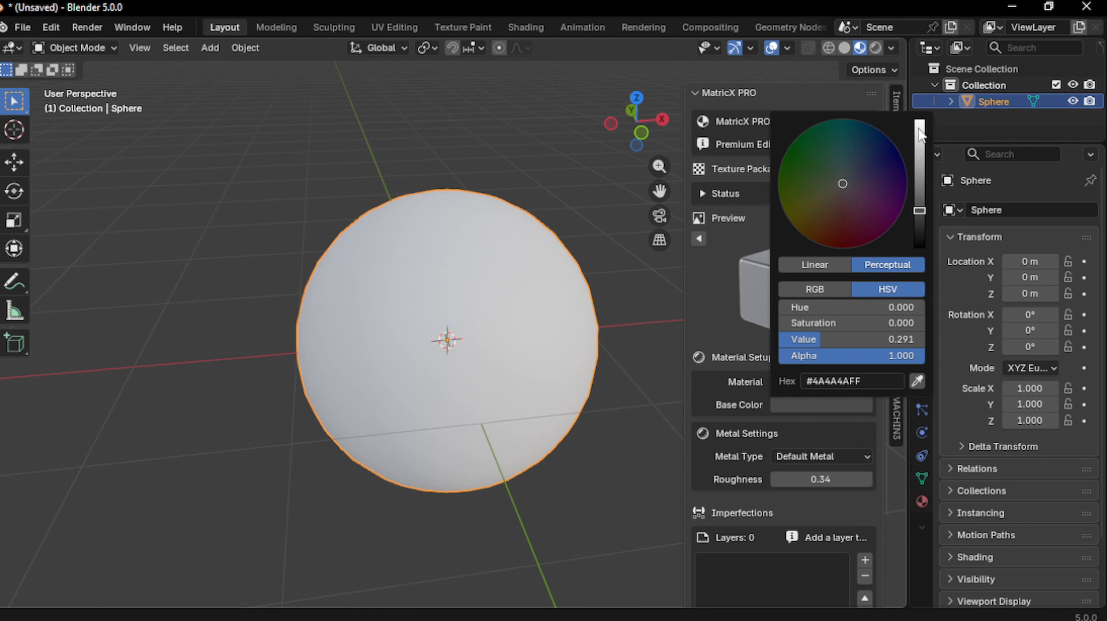
drag(919, 209, 920, 222)
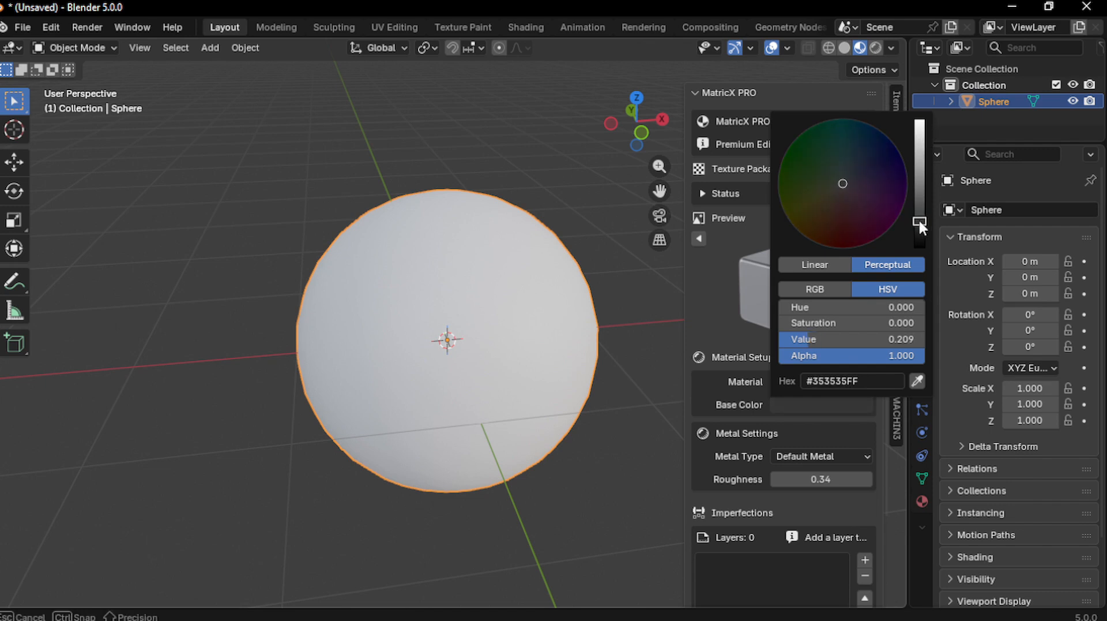
scroll(801, 381, down, 3)
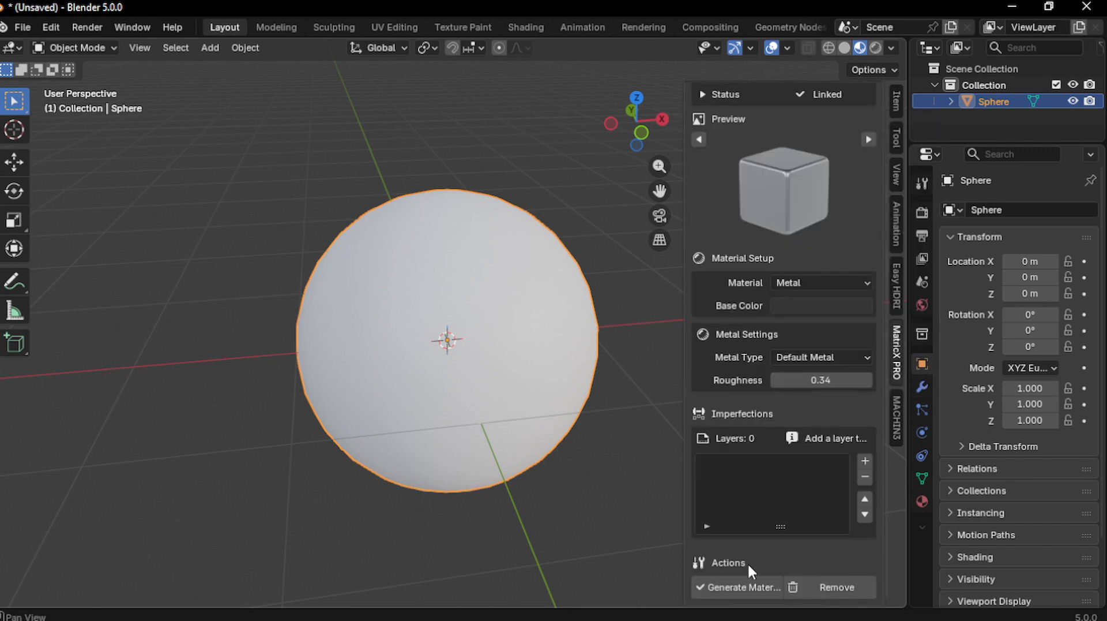
click(743, 588)
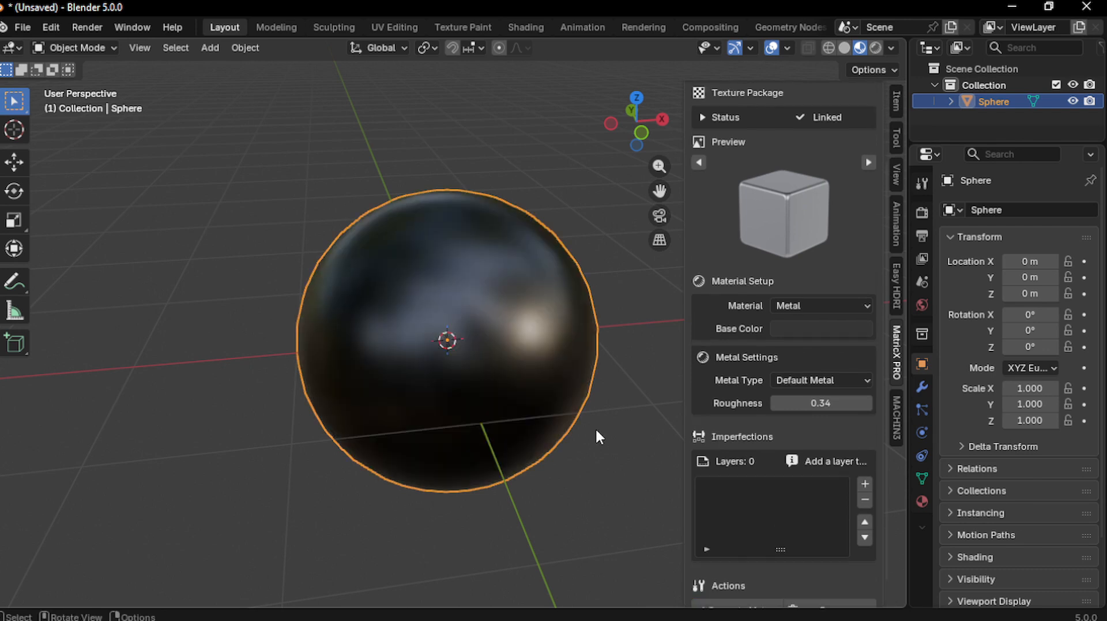
middle_drag(518, 366, 462, 368)
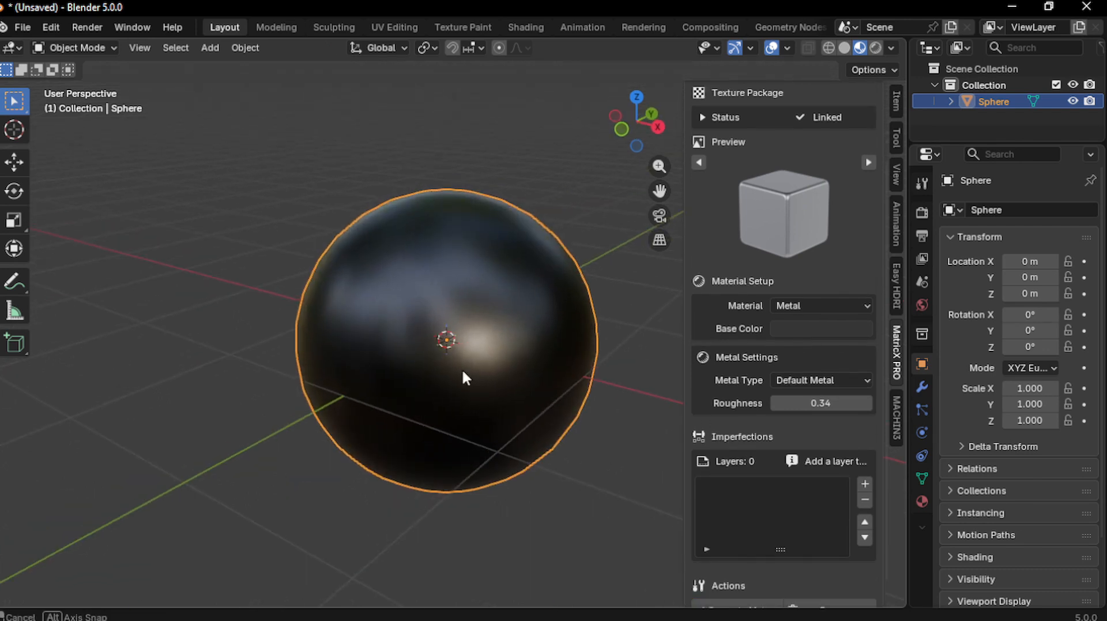
Step the Metal Roughness slider down to 0.28 and orbit to inspect the reflections
click(776, 403)
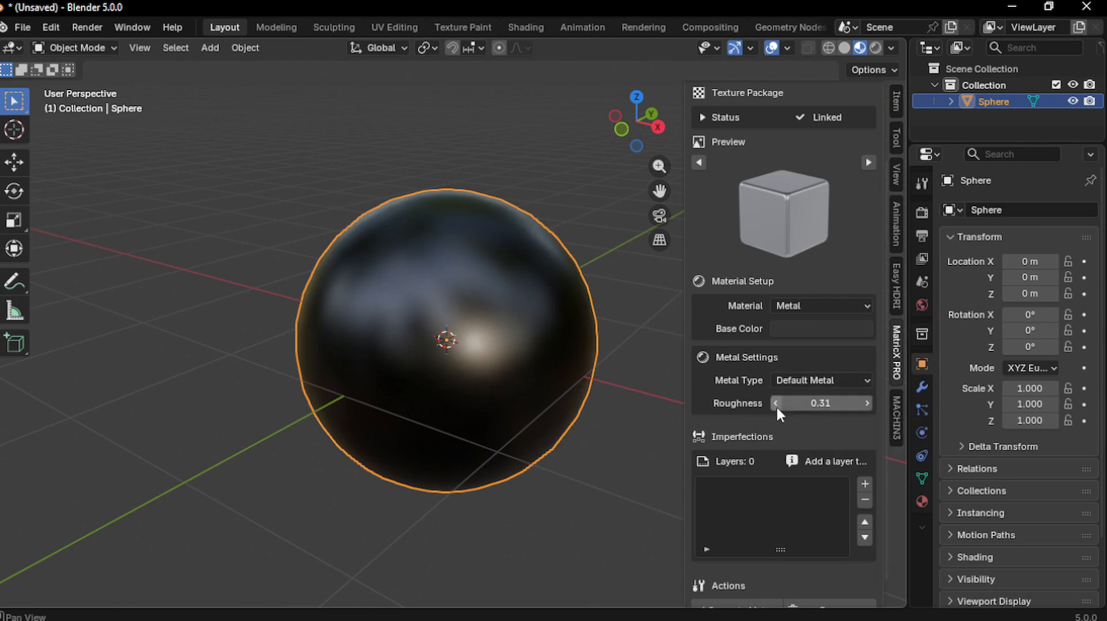
click(776, 403)
middle_drag(662, 433, 474, 332)
scroll(815, 432, down, 3)
scroll(841, 510, up, 3)
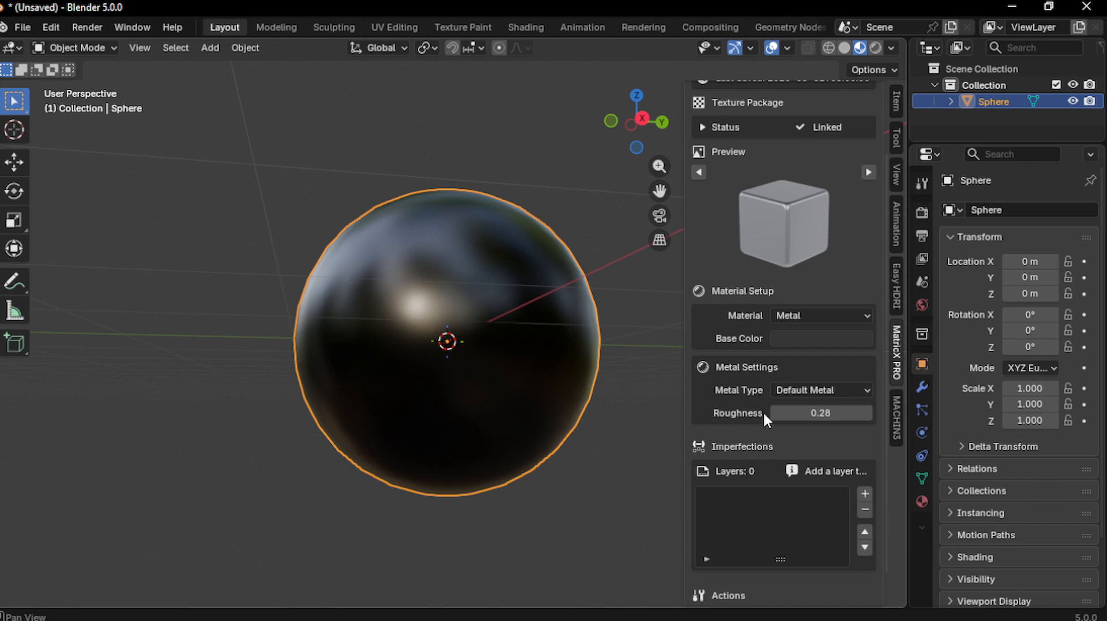
scroll(704, 472, down, 2)
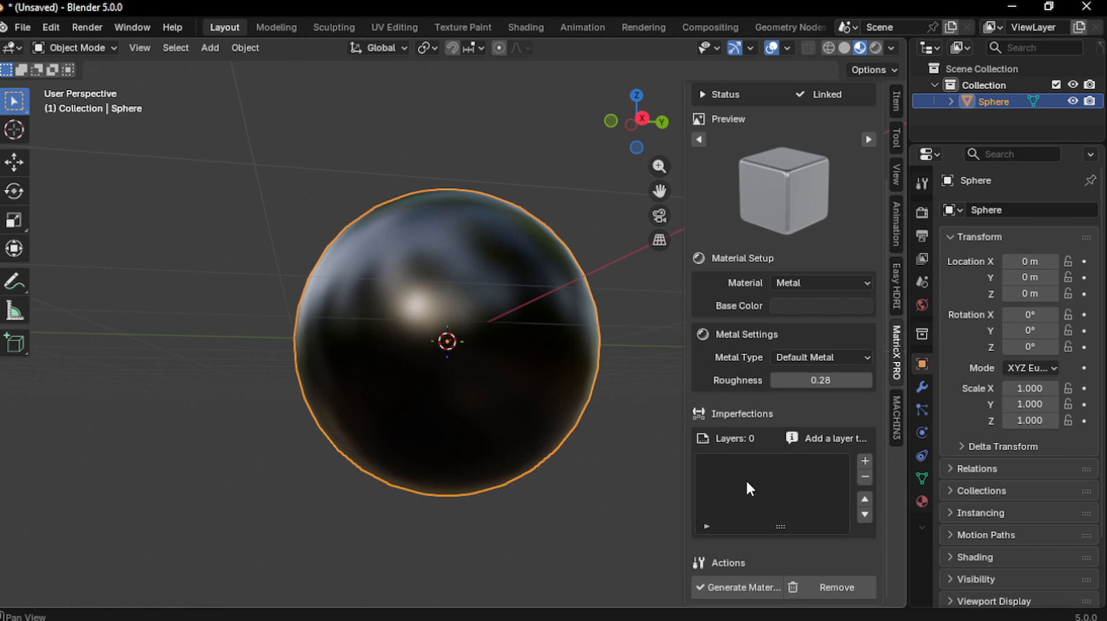
middle_drag(568, 323, 574, 349)
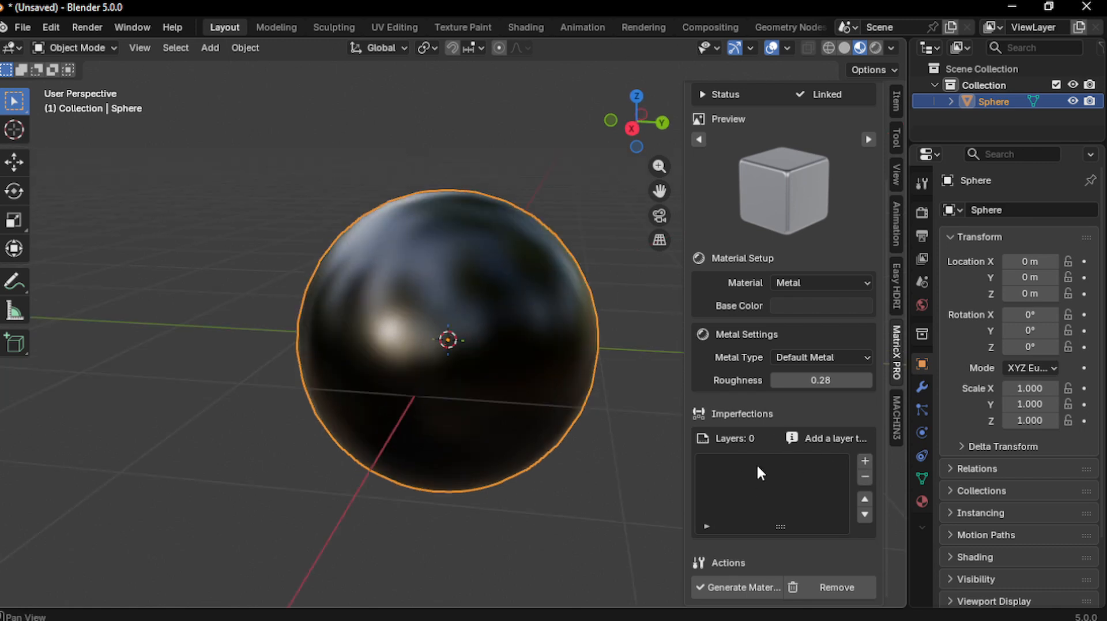
Add a new imperfection layer with Fingerprints as its type
click(866, 460)
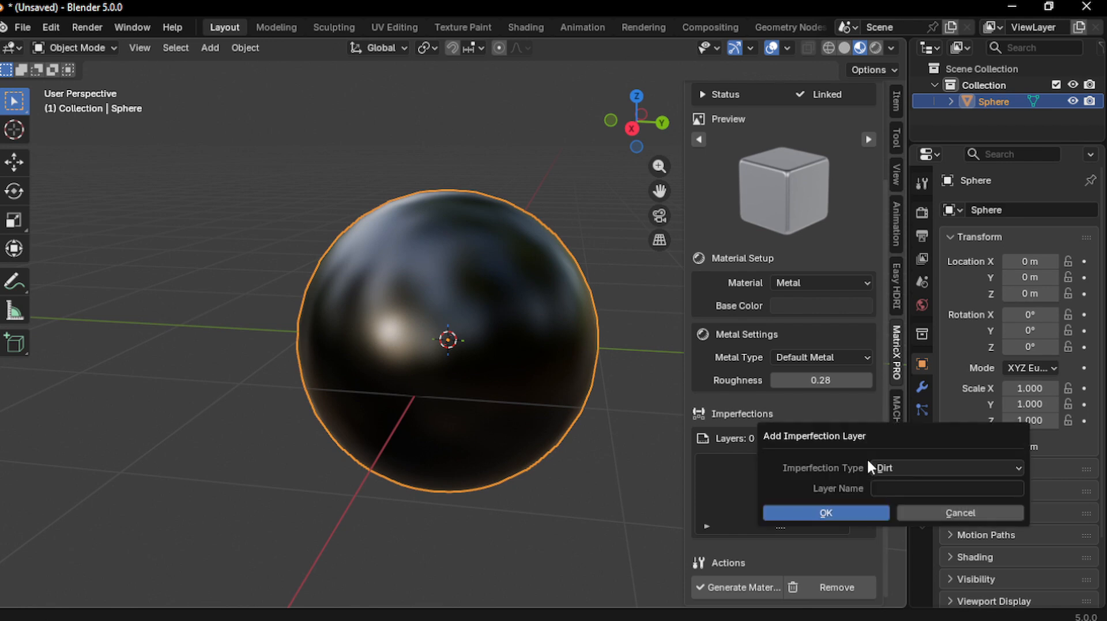
click(899, 468)
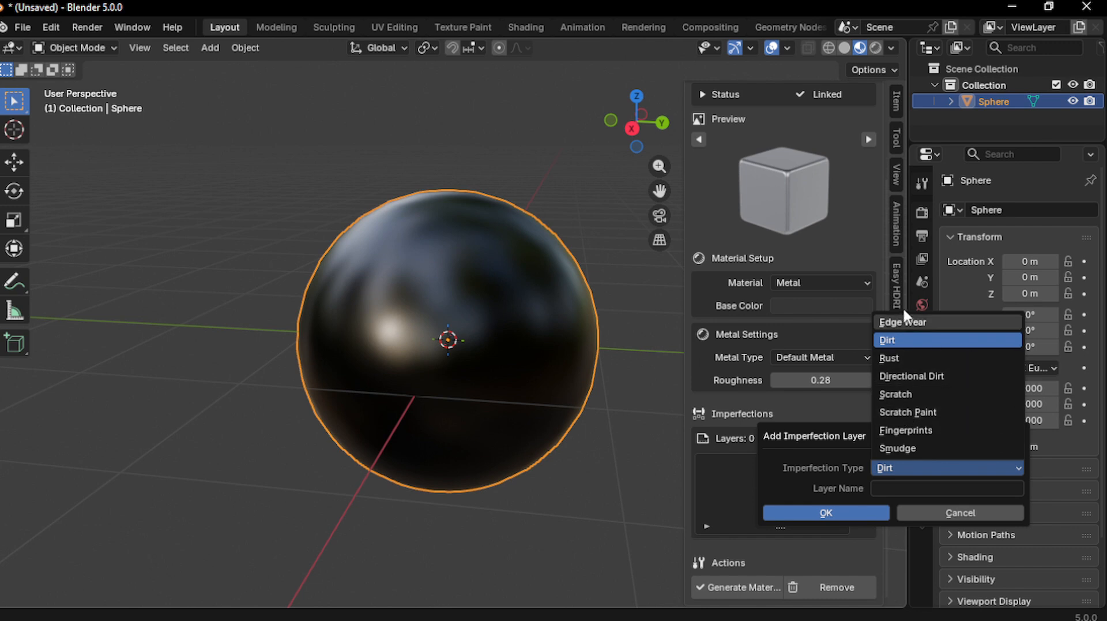
click(905, 429)
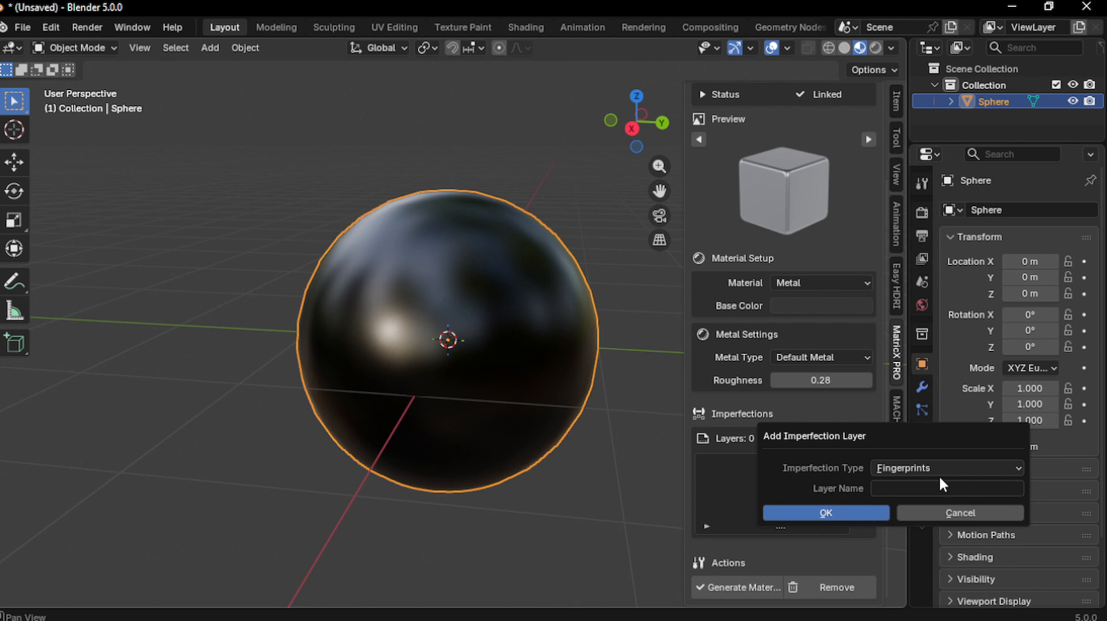
Confirm the Fingerprints 1 layer and drag its Layer Blend down to 0.20
key(Return)
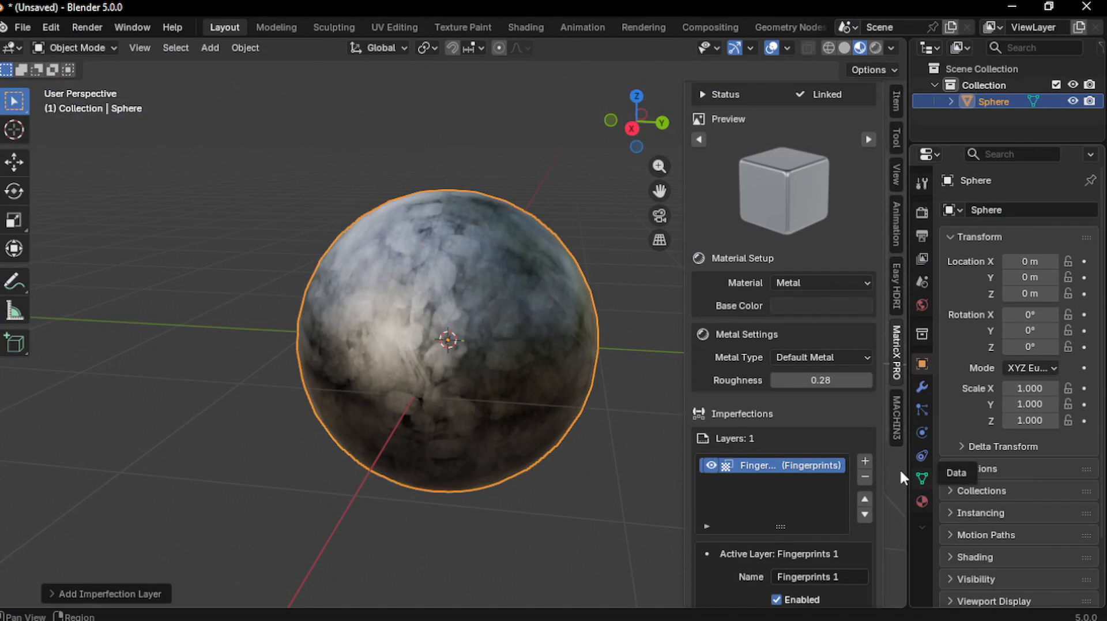
middle_drag(580, 442, 474, 362)
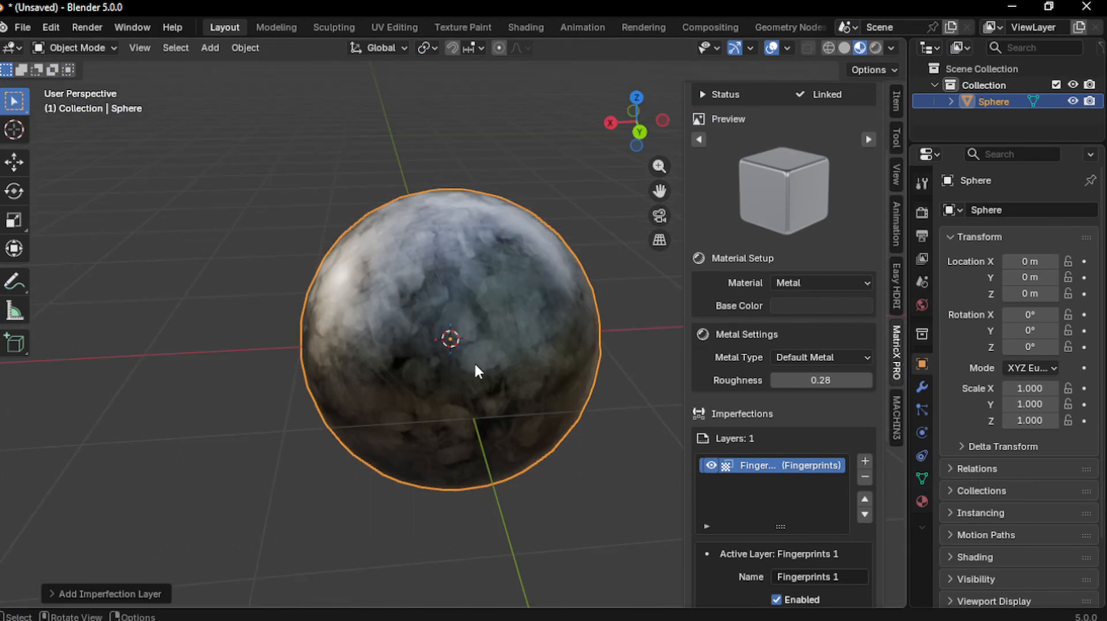
scroll(801, 462, down, 5)
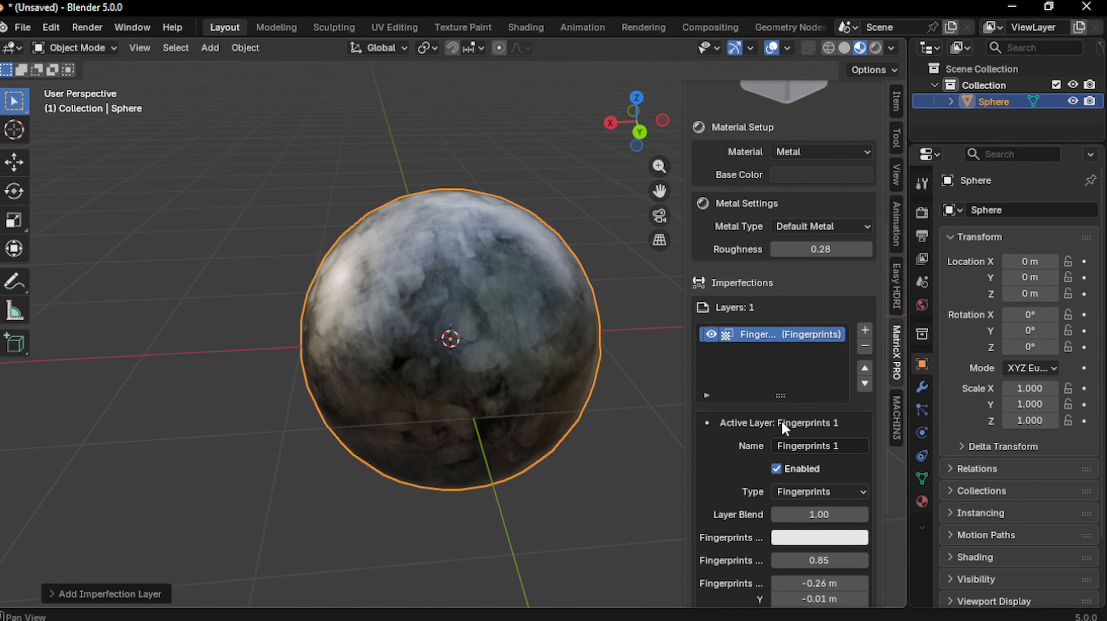
scroll(795, 460, down, 5)
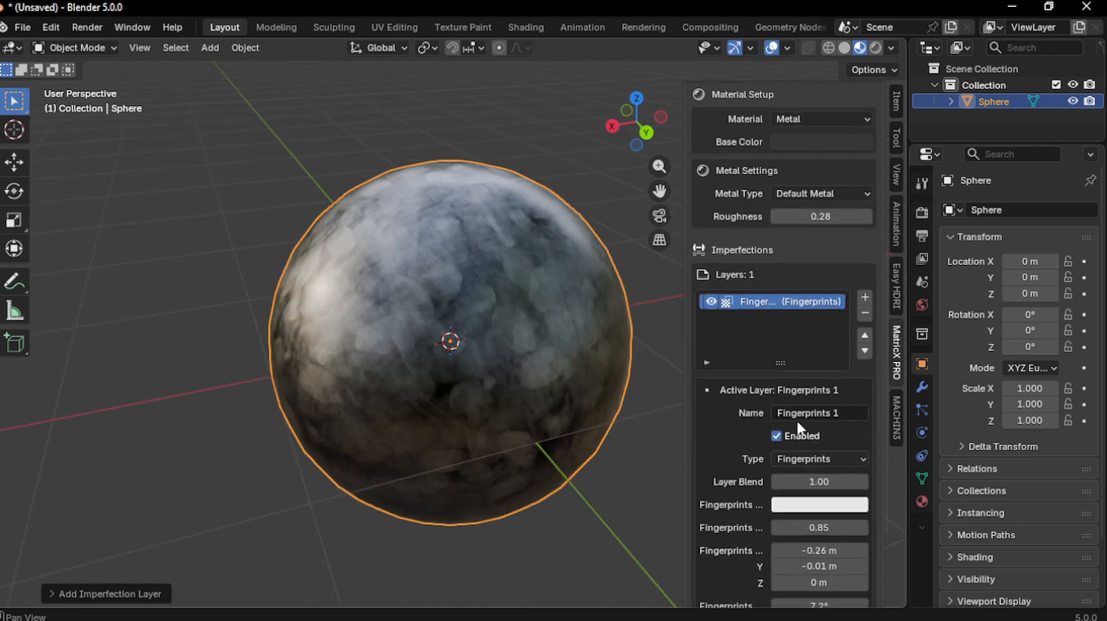
scroll(797, 426, down, 1)
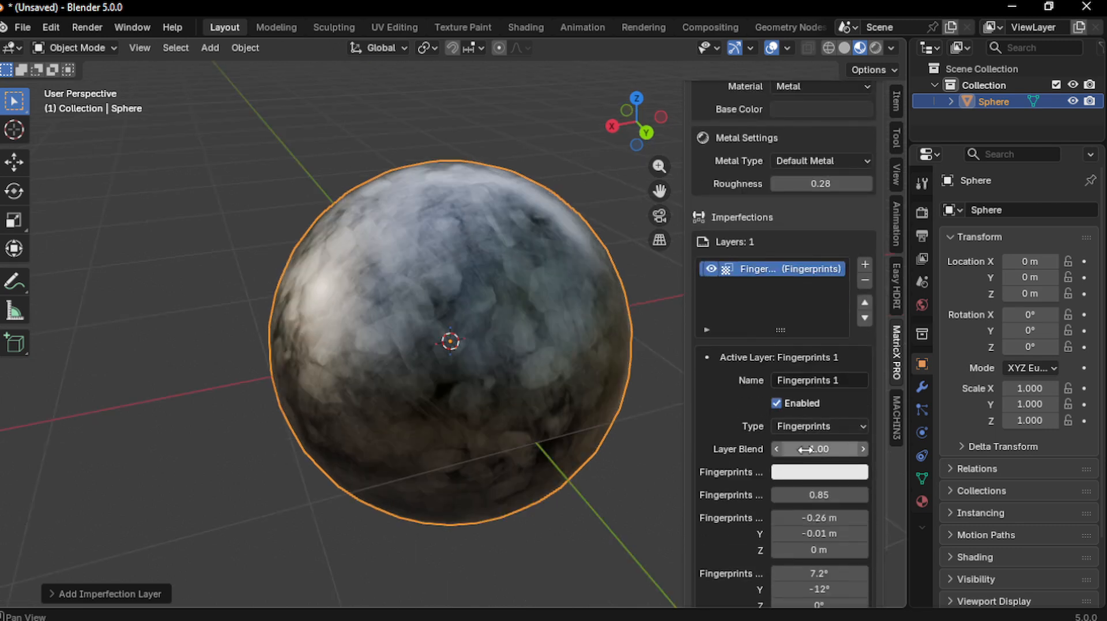
drag(839, 445, 793, 445)
middle_drag(607, 398, 506, 402)
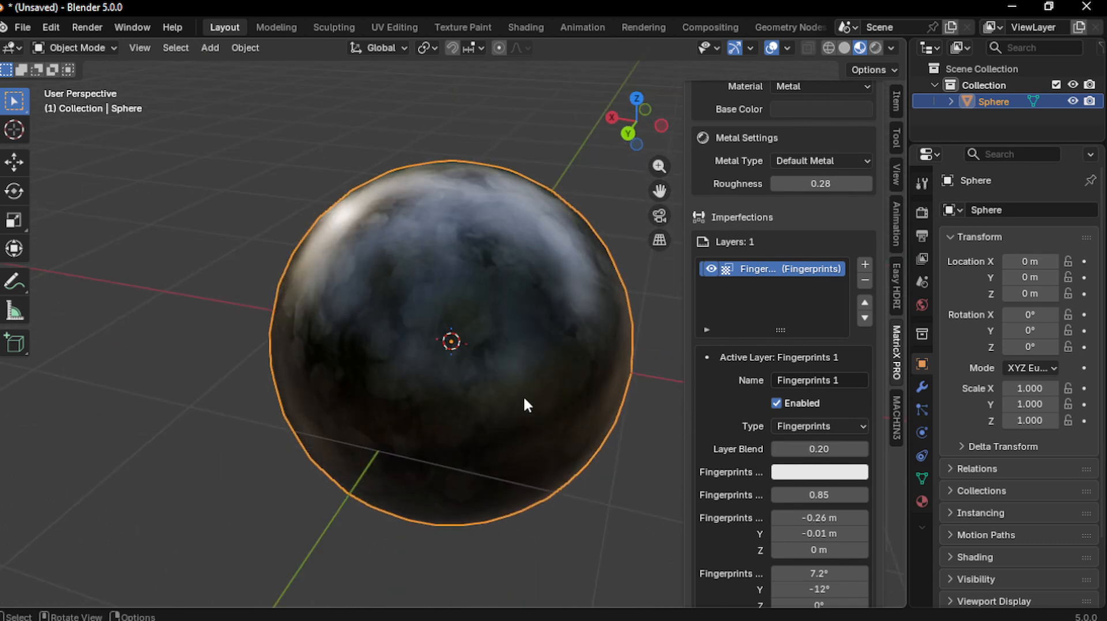
Darken the fingerprints colour to a value of 0.816
click(792, 472)
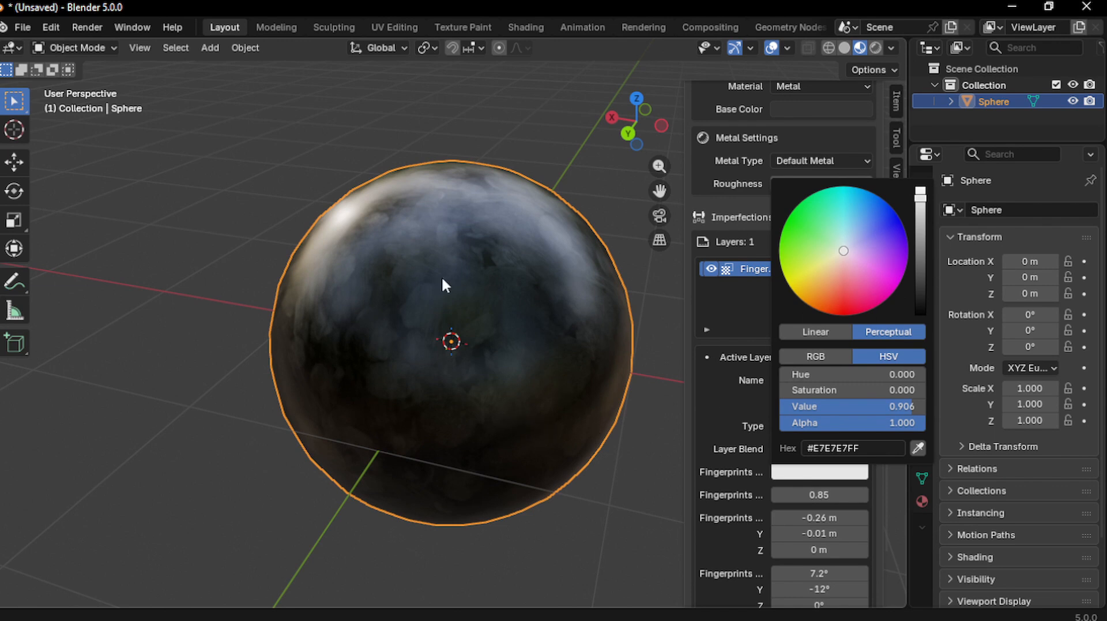
drag(920, 197, 920, 210)
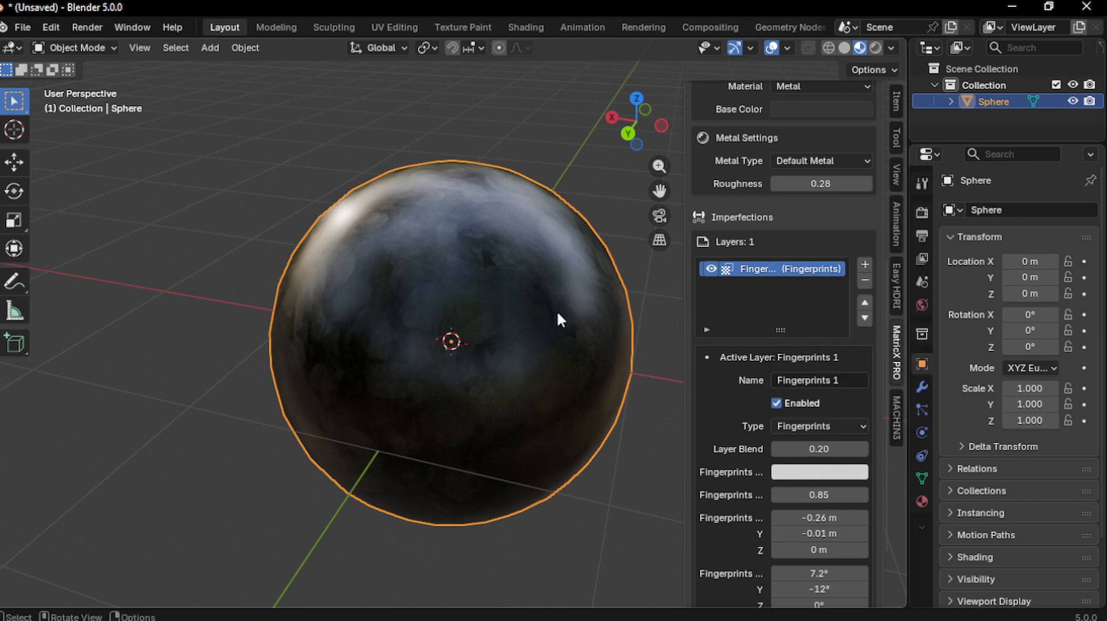
mouse_move(559, 312)
middle_down()
mouse_move(517, 275)
mouse_move(548, 288)
mouse_move(530, 325)
mouse_move(603, 346)
middle_up()
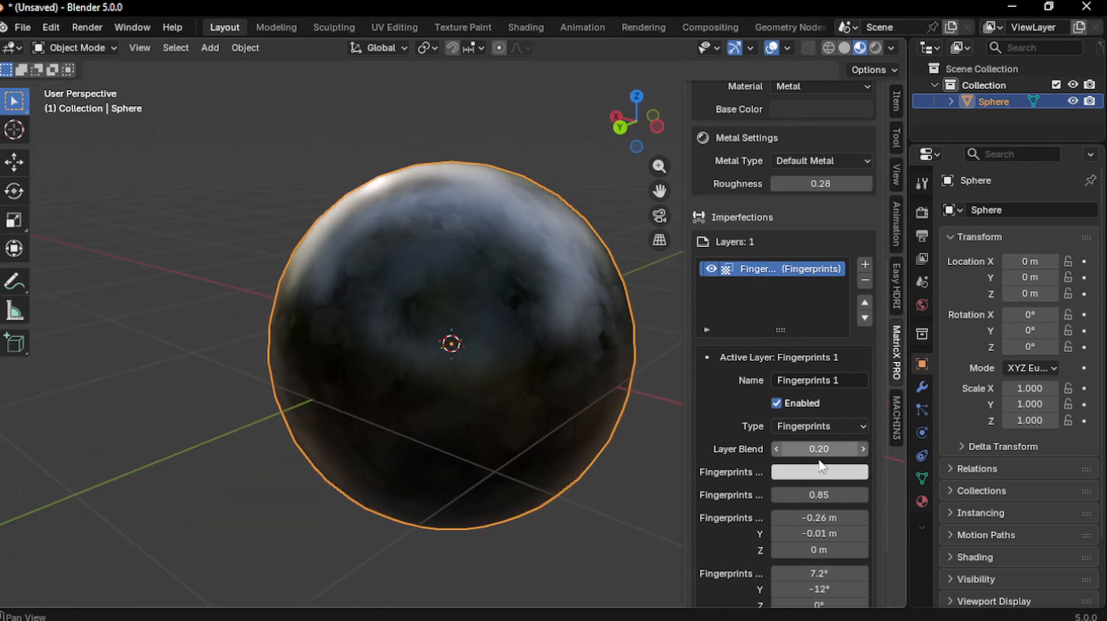
scroll(818, 472, down, 1)
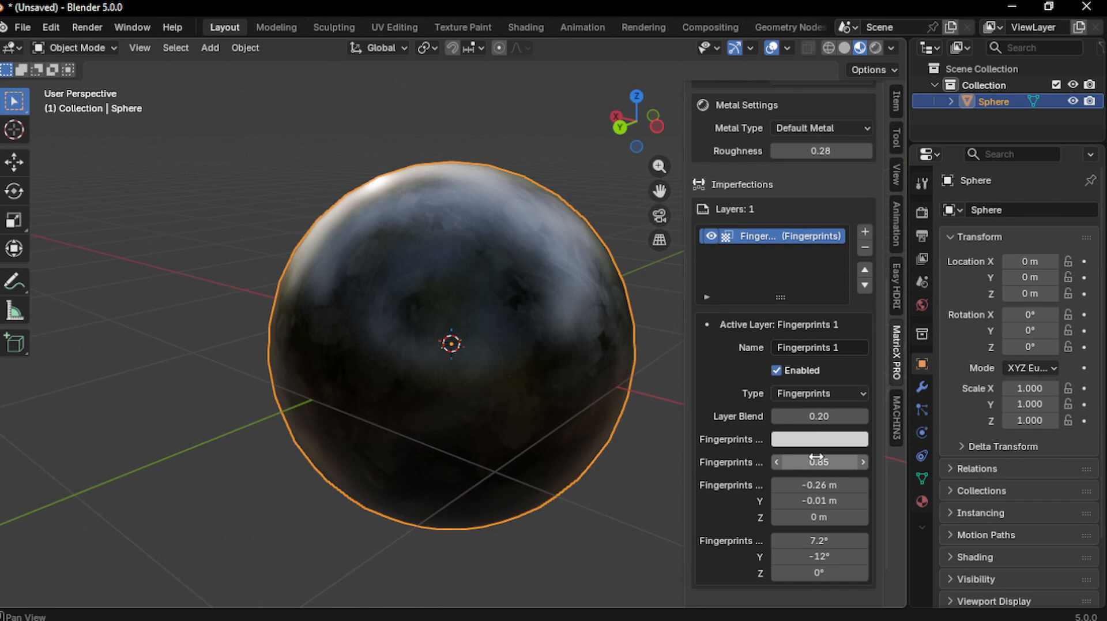
middle_drag(426, 323, 383, 299)
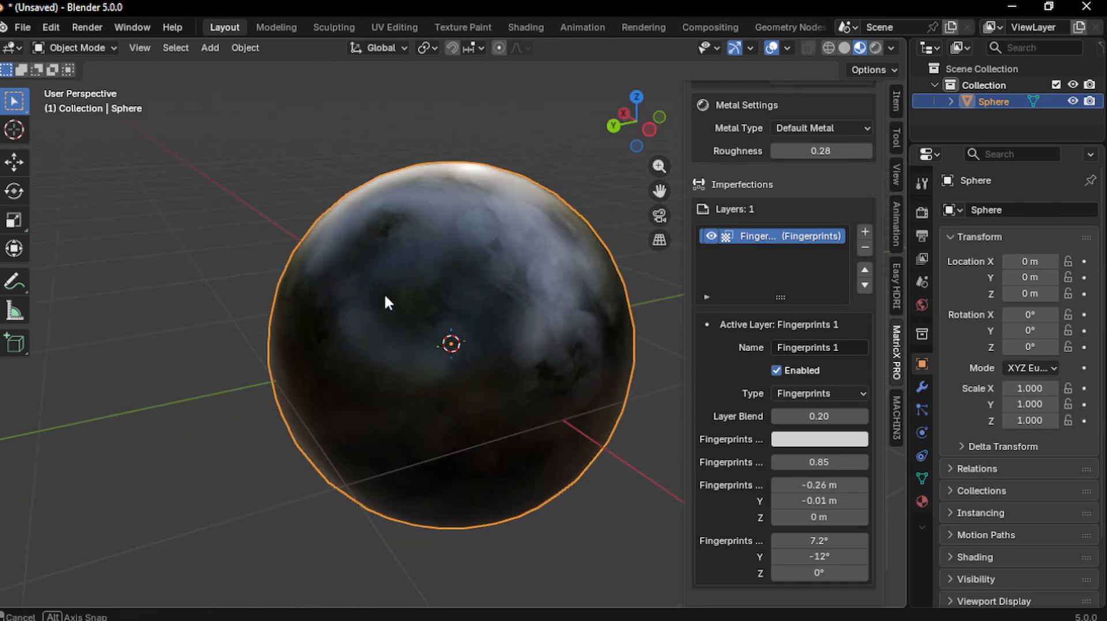
Set the fingerprints scale to 0.20 and location to 0.96, 0.94, 0.5 m
click(827, 461)
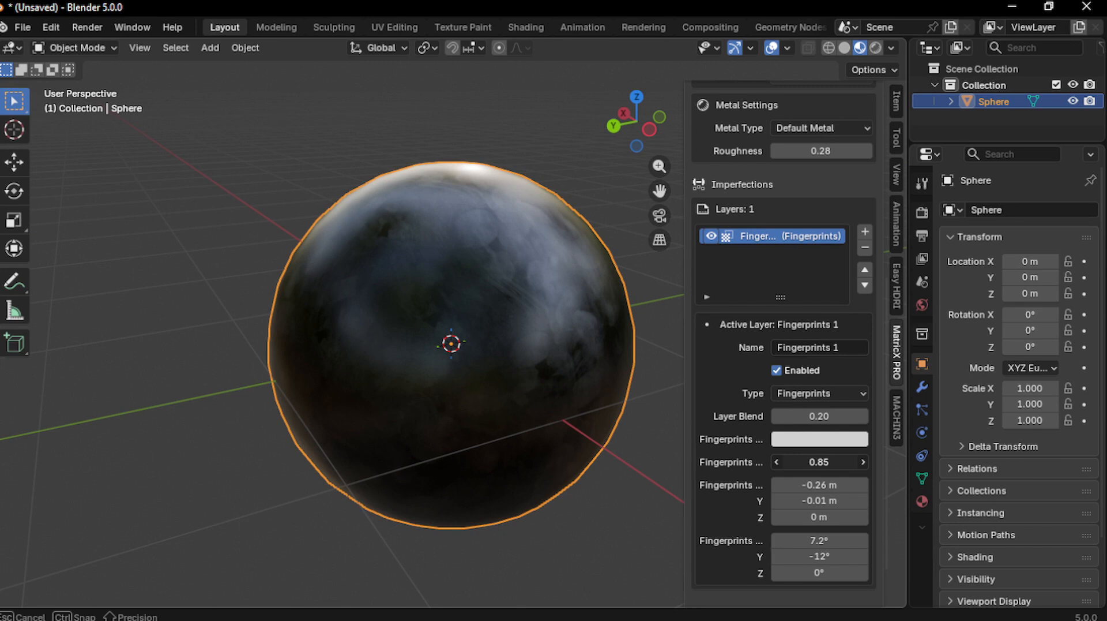
mouse_move(827, 462)
mouse_down()
mouse_move(710, 461)
mouse_move(819, 461)
mouse_up()
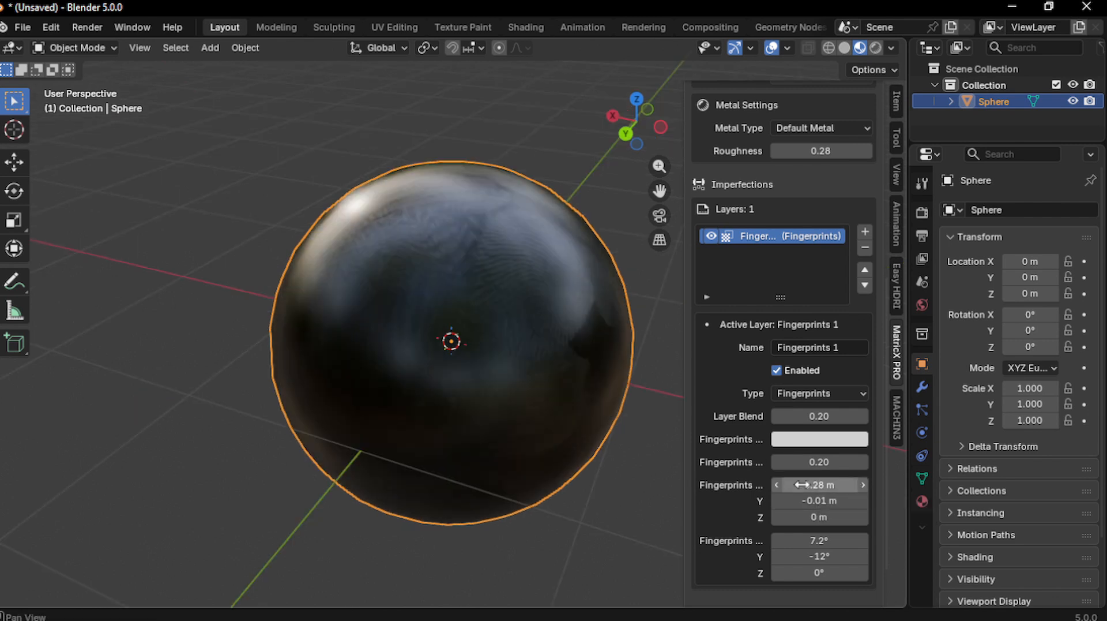
drag(802, 484, 831, 485)
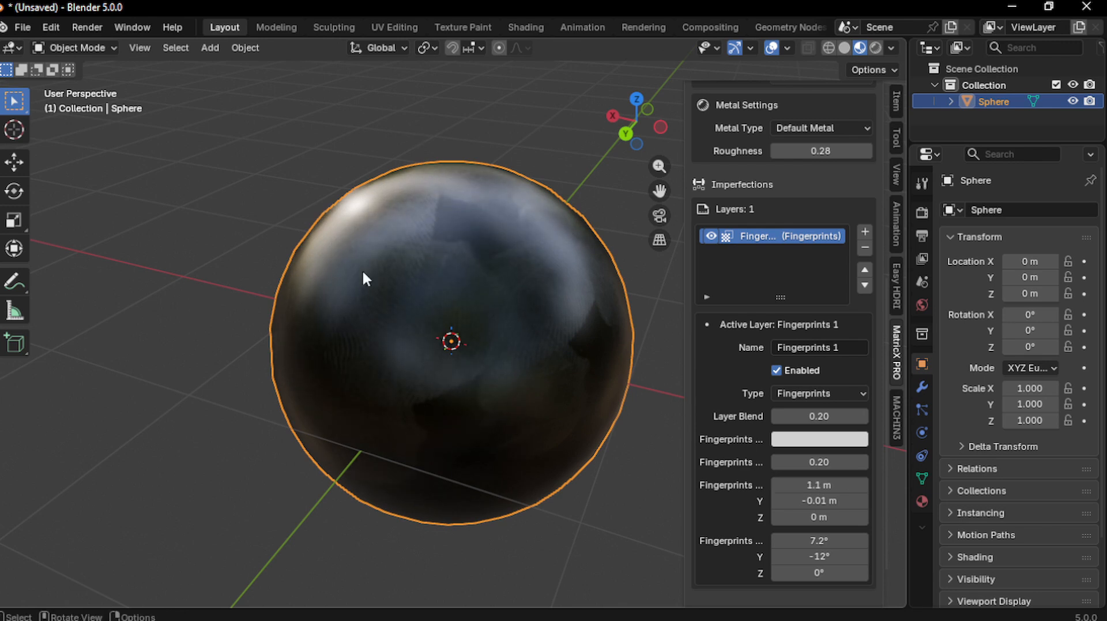
mouse_move(819, 485)
mouse_down()
mouse_move(791, 484)
mouse_move(815, 500)
mouse_move(831, 500)
mouse_move(835, 487)
mouse_up()
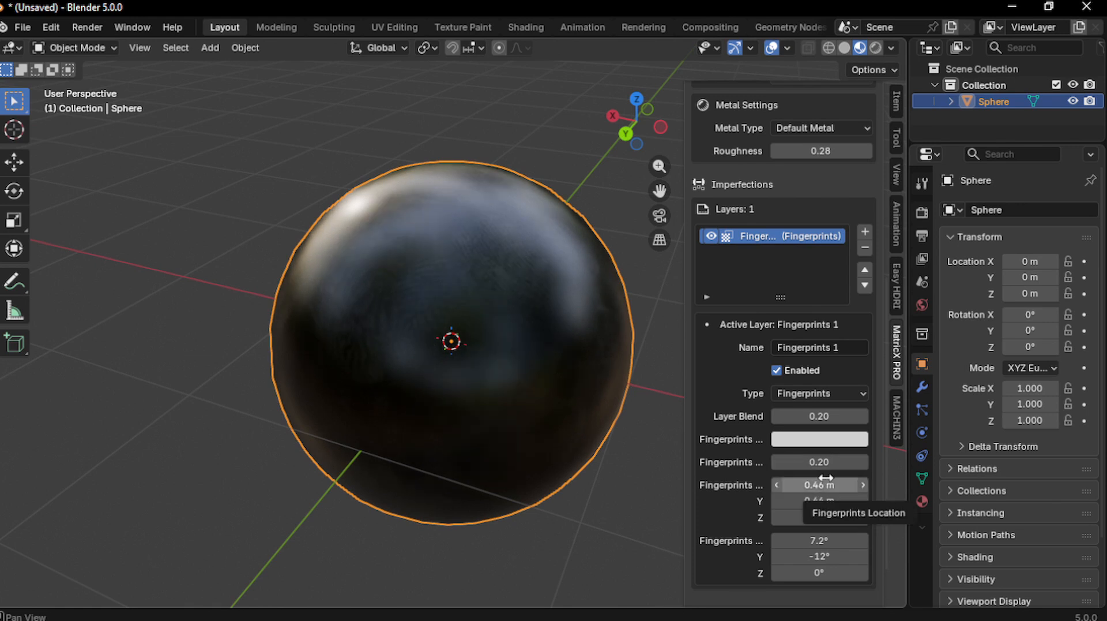
mouse_move(826, 479)
mouse_down()
mouse_move(825, 517)
mouse_move(862, 517)
mouse_move(829, 483)
mouse_up()
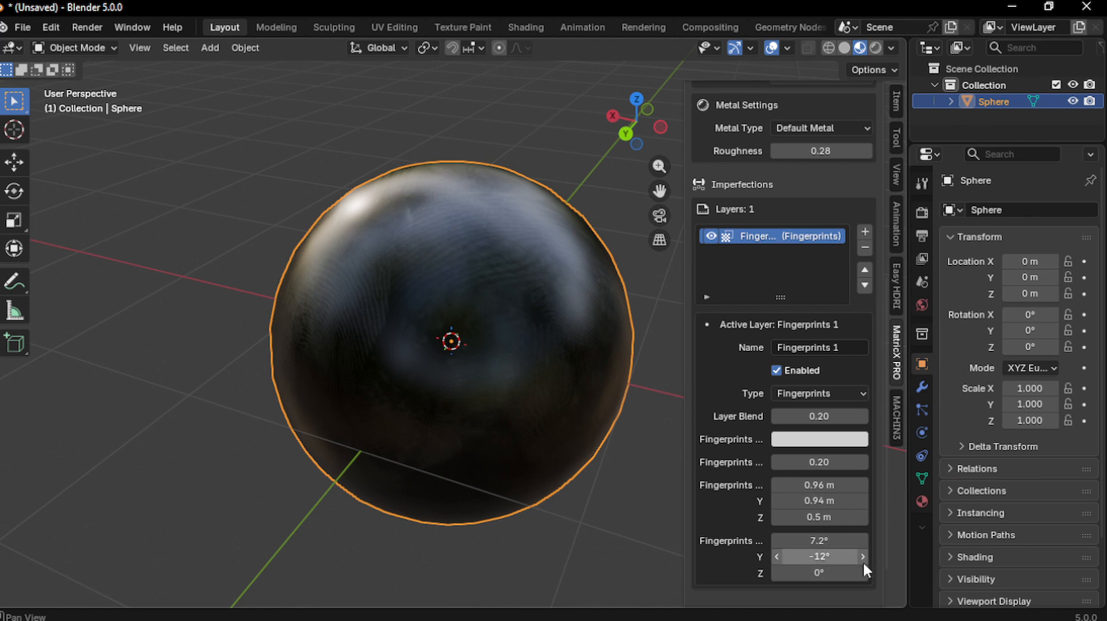
Rotate the fingerprints pattern to 1.3° around X
drag(817, 543, 772, 543)
scroll(538, 417, down, 2)
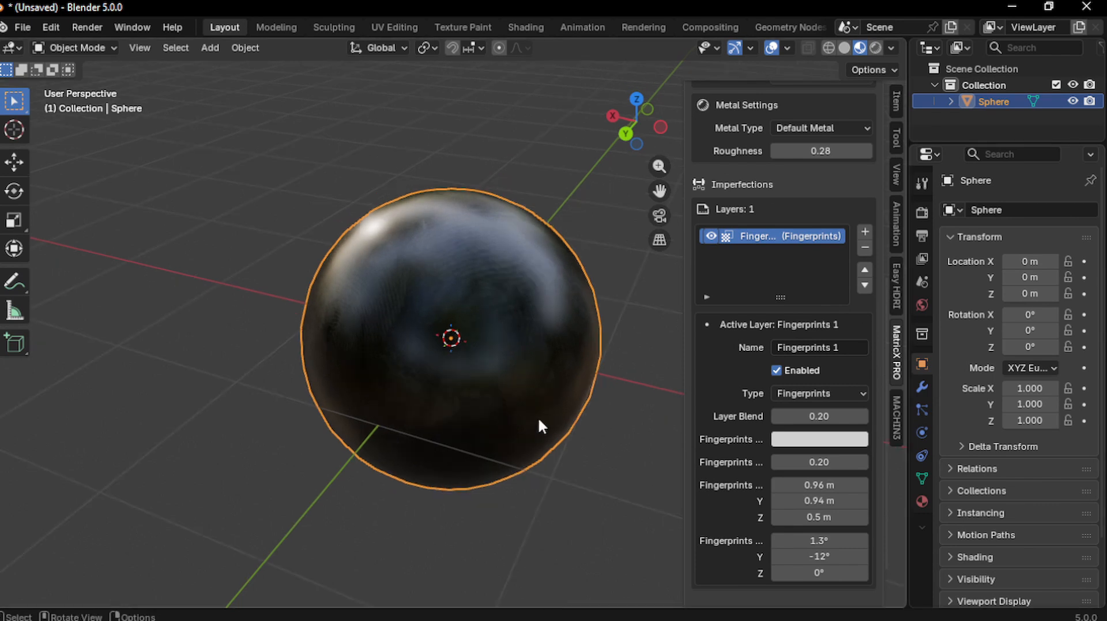
middle_drag(551, 402, 526, 386)
scroll(561, 370, down, 2)
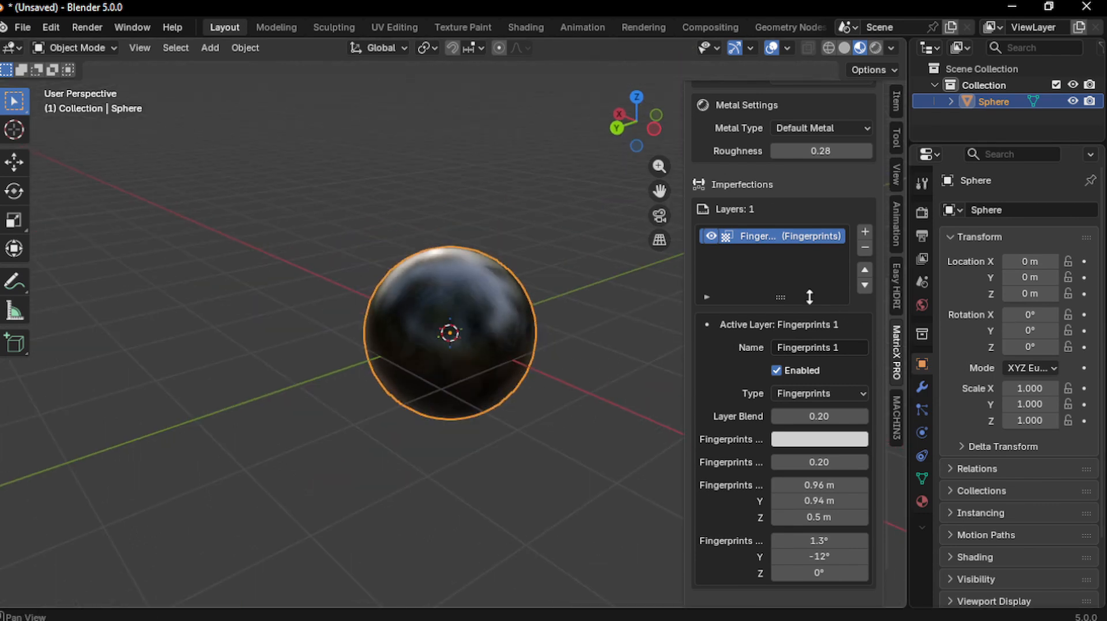
Add a Scratch imperfection layer to the sphere and look at the scratches
click(866, 233)
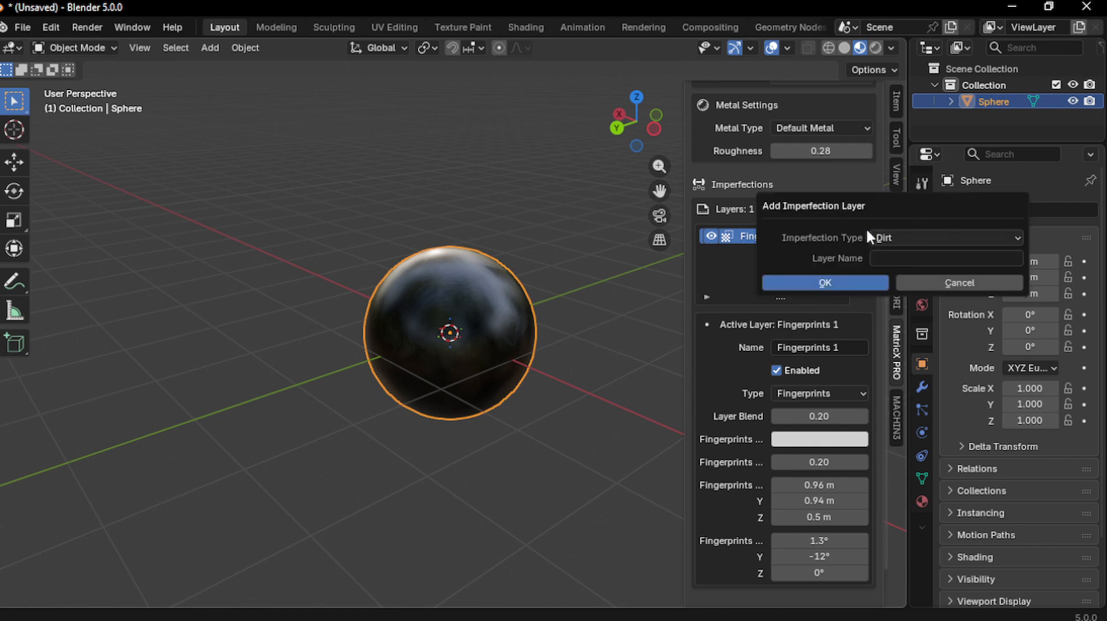
click(917, 237)
click(913, 237)
click(906, 327)
click(826, 283)
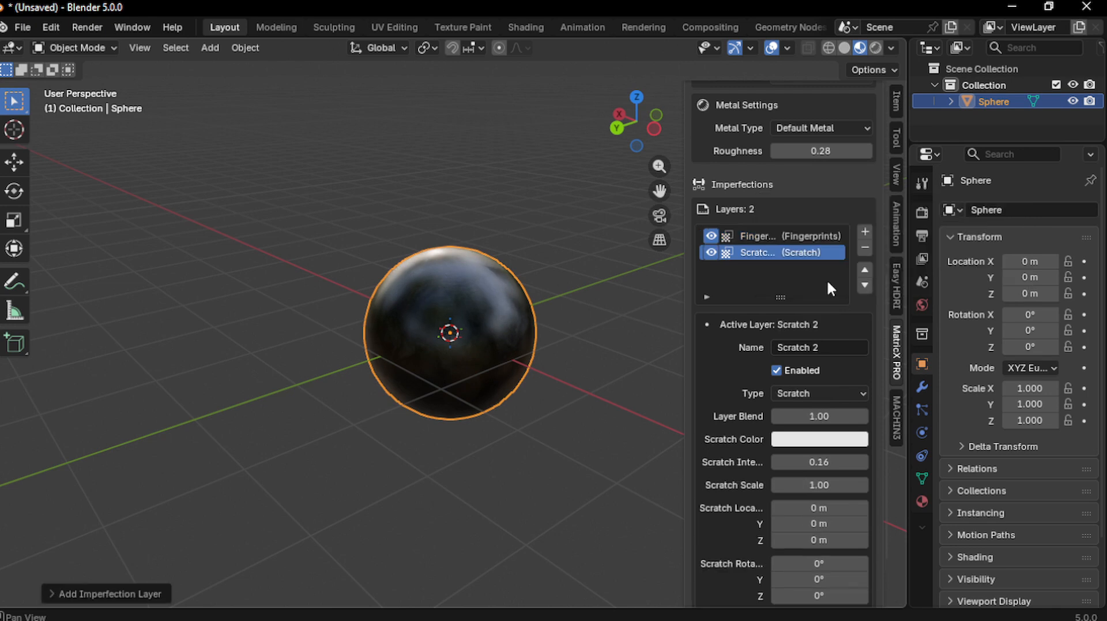
scroll(641, 386, up, 3)
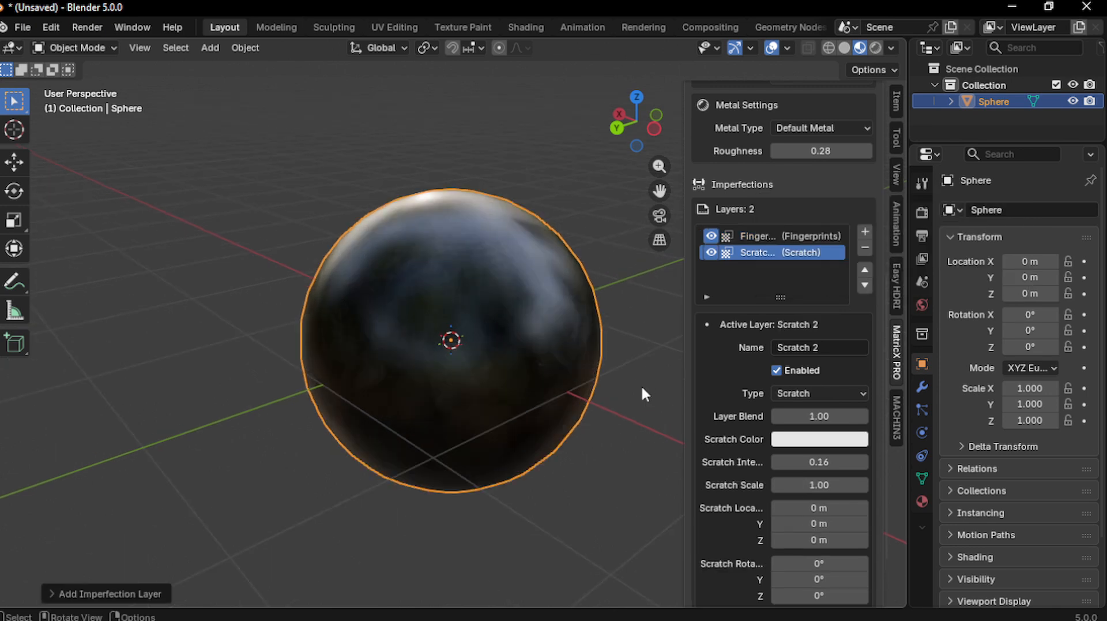
scroll(614, 376, up, 3)
middle_drag(663, 369, 615, 377)
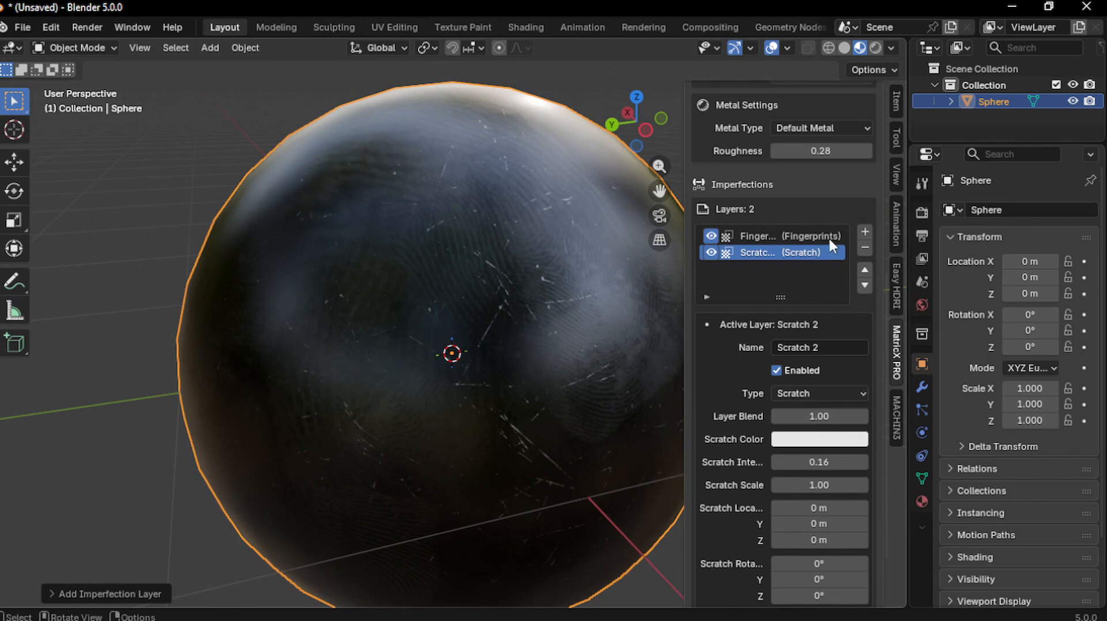
Lower the Scratch layer's Layer Blend to 0.20 and Scratch Intensity to 0.07
scroll(816, 489, down, 3)
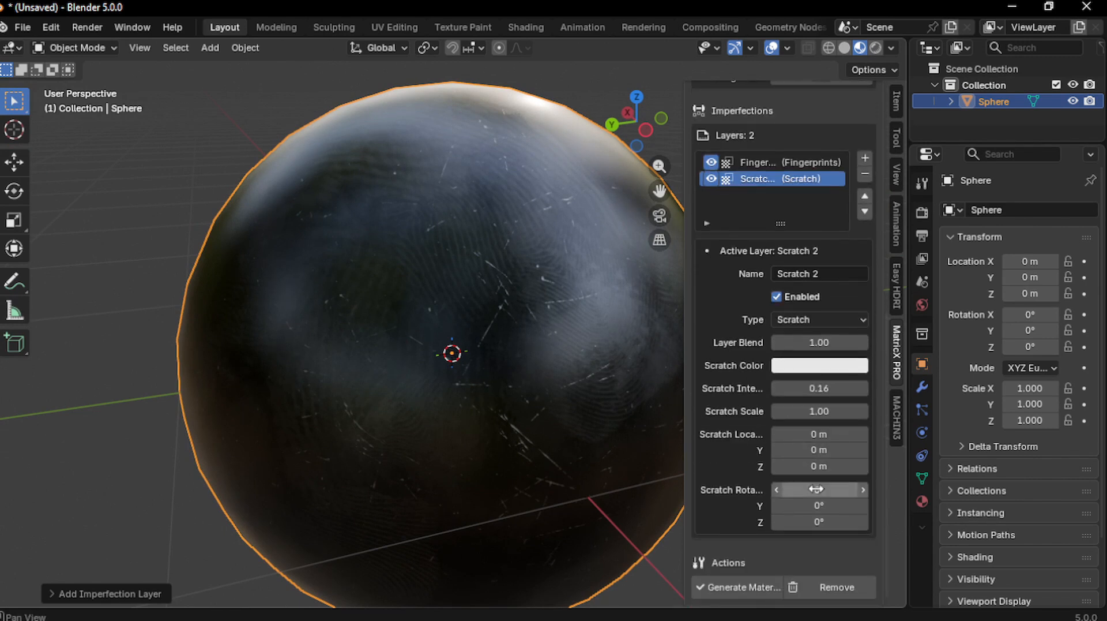
scroll(806, 399, up, 1)
drag(848, 374, 767, 394)
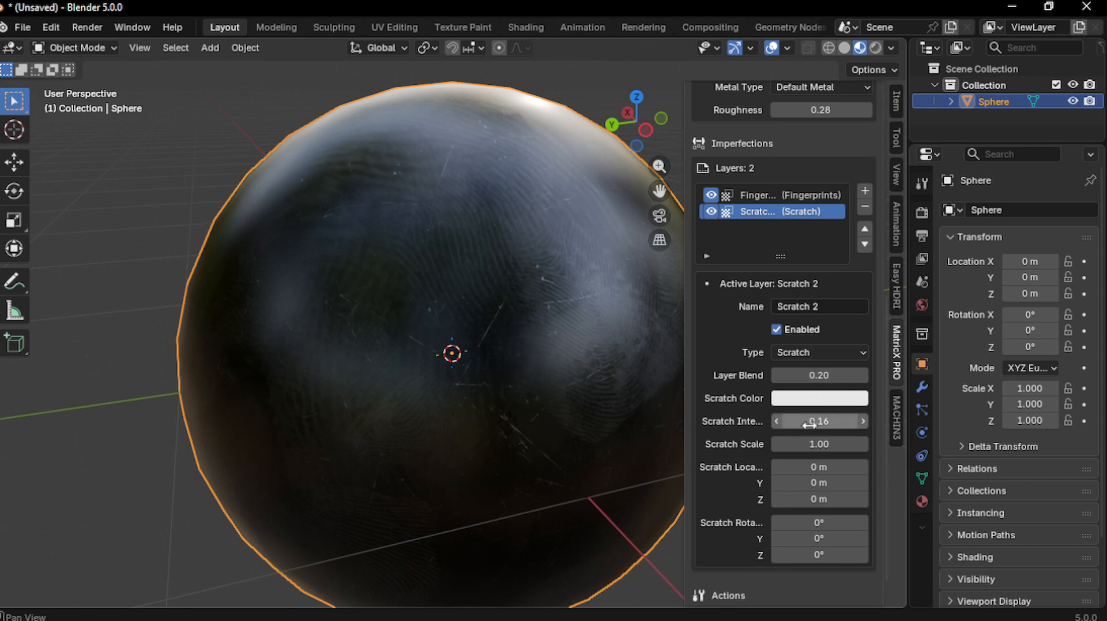
drag(810, 425, 797, 425)
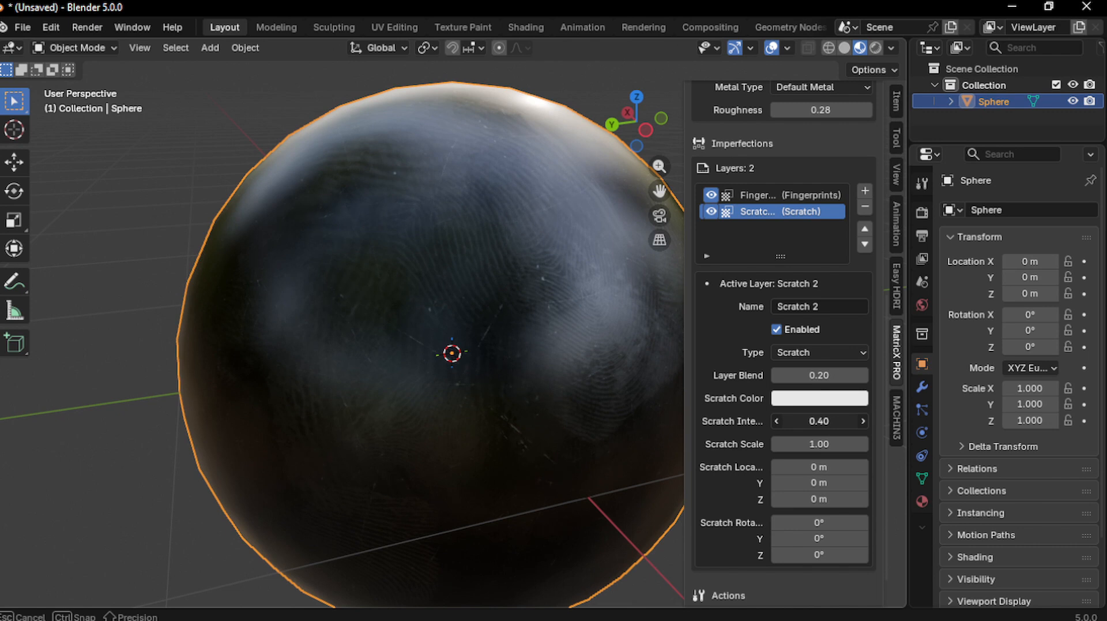
mouse_move(819, 420)
mouse_down()
mouse_move(796, 420)
mouse_move(830, 423)
mouse_up()
click(801, 418)
click(650, 379)
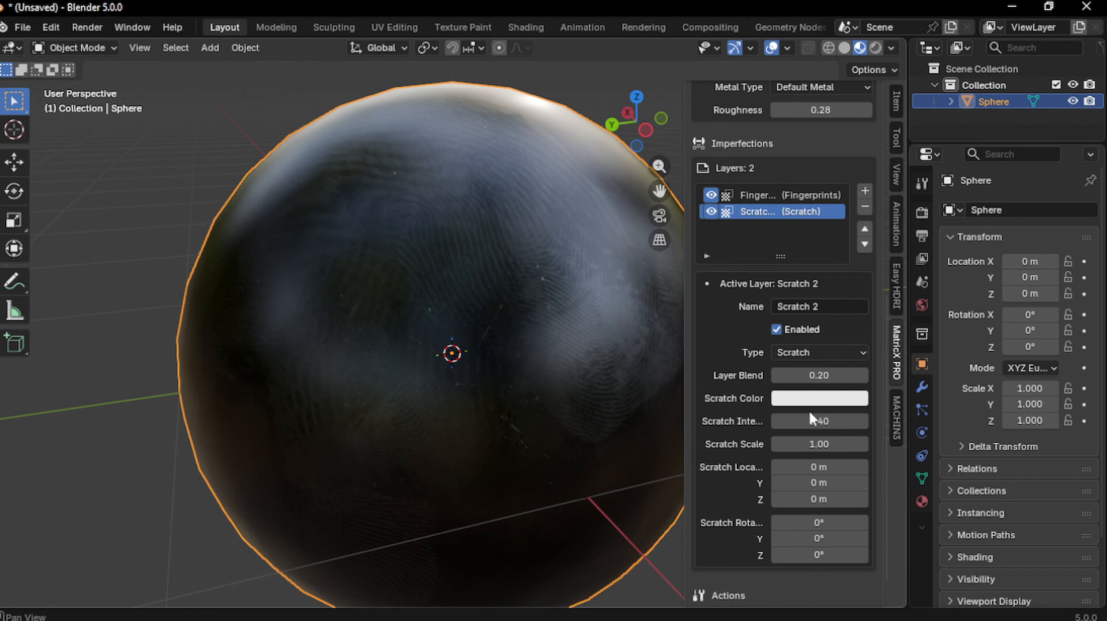
mouse_move(812, 416)
mouse_down()
mouse_move(803, 419)
mouse_move(819, 419)
mouse_up()
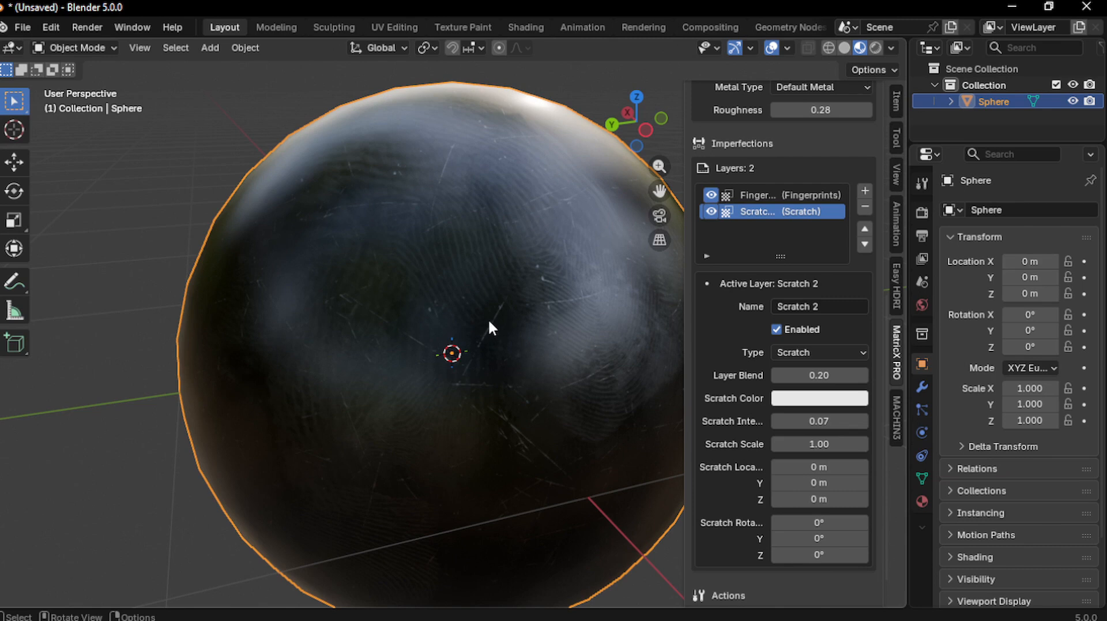
scroll(511, 317, down, 2)
mouse_move(512, 318)
middle_down()
mouse_move(527, 331)
mouse_move(502, 316)
middle_up()
scroll(527, 331, up, 2)
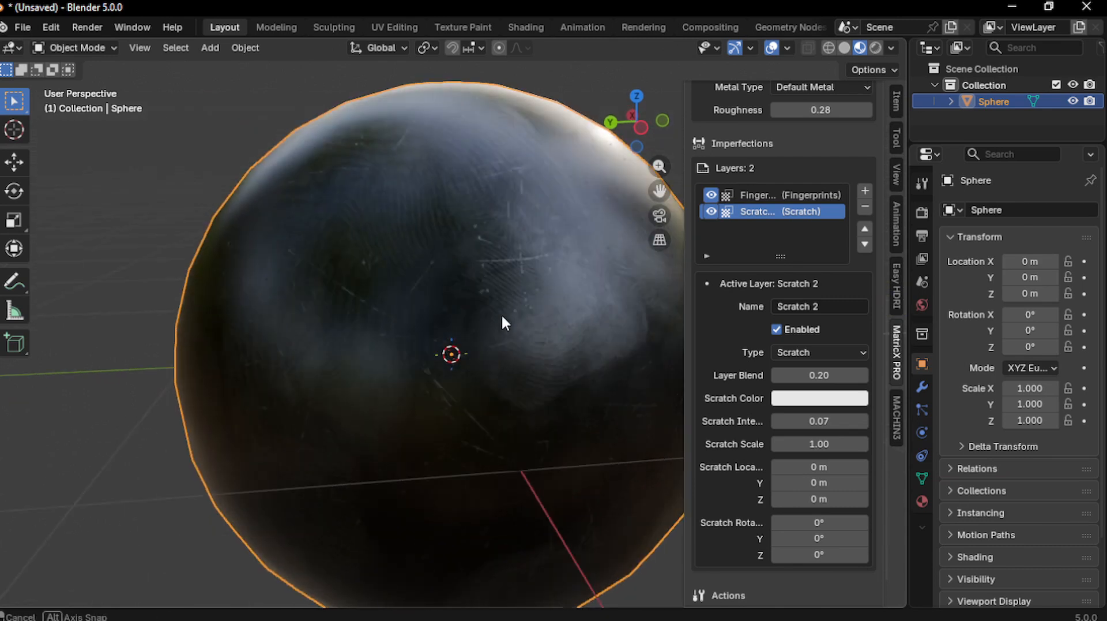
drag(502, 316, 583, 268)
scroll(586, 277, down, 1)
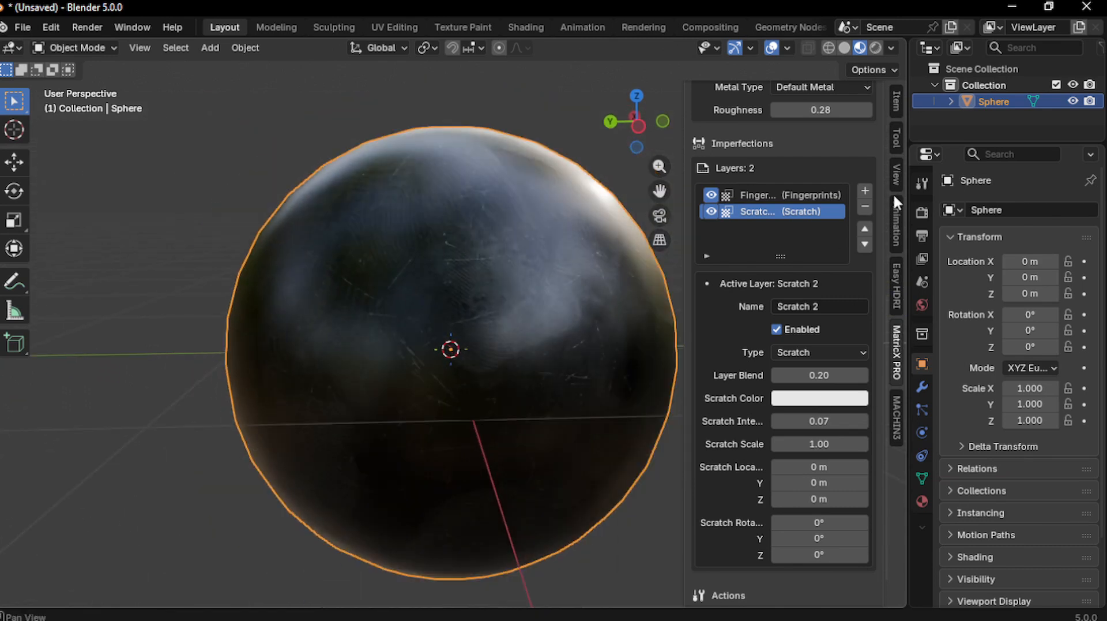
Add a Directional Dirt imperfection layer, keeping Z as its dirt axis
click(863, 184)
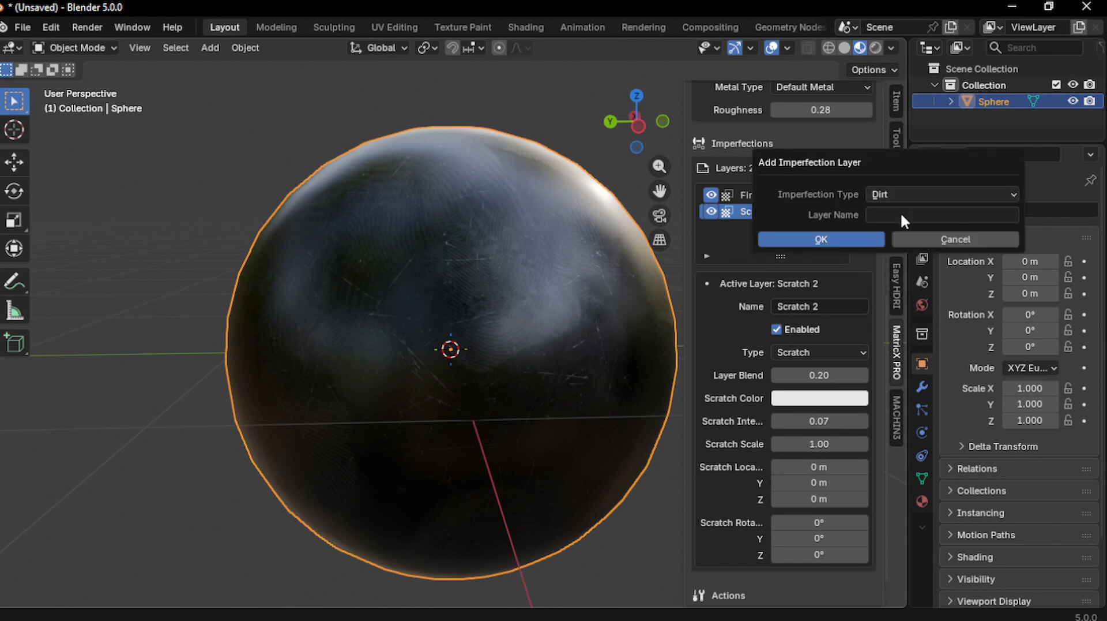
click(901, 194)
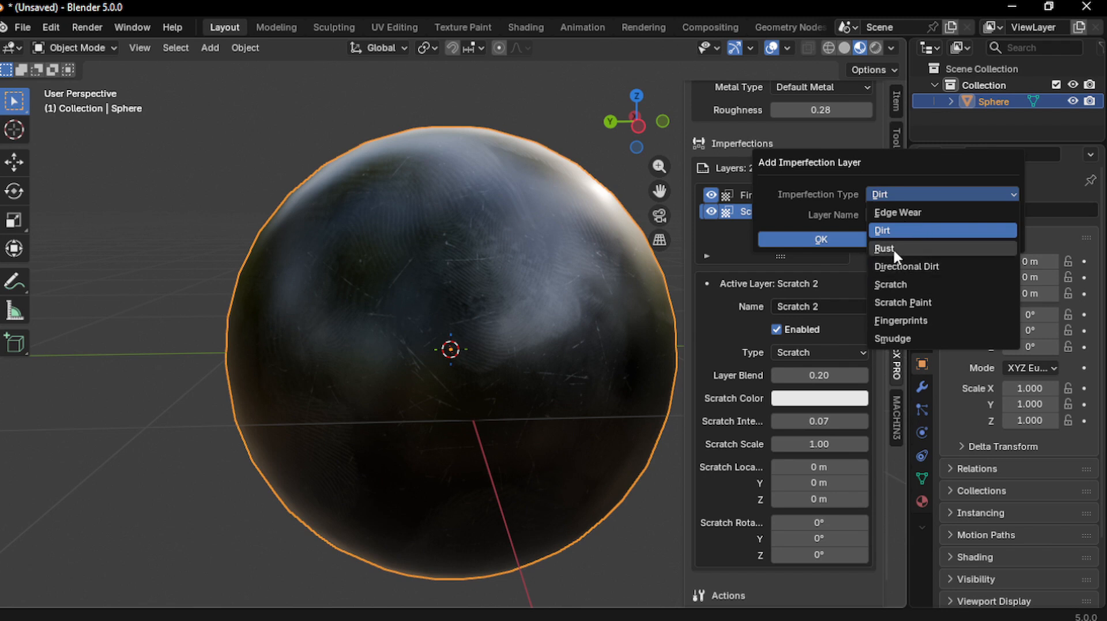
click(917, 266)
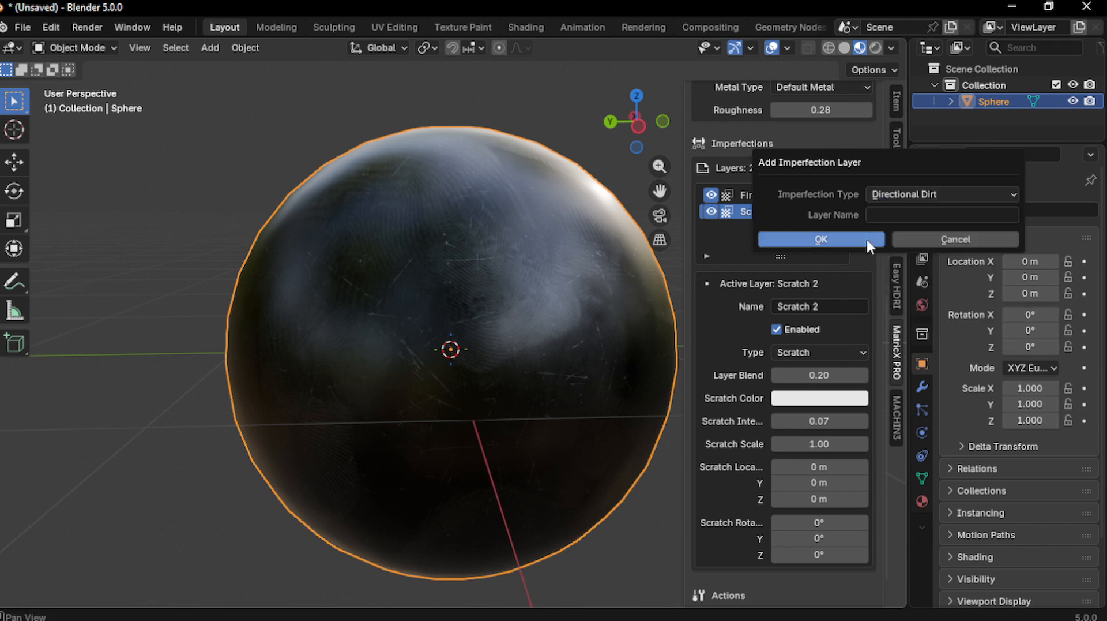
click(829, 241)
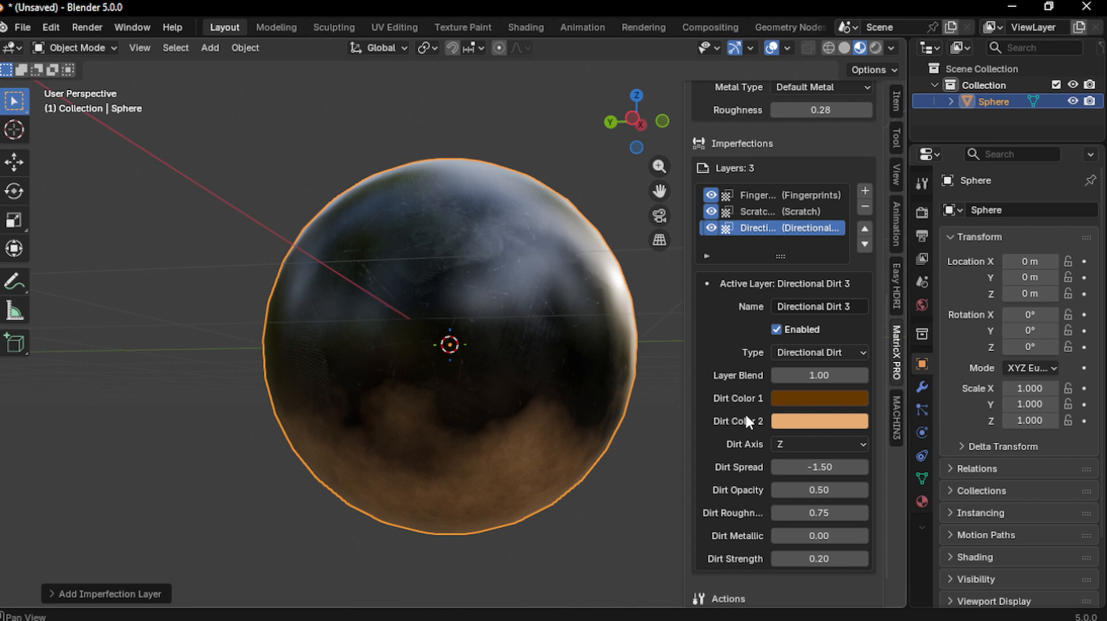
scroll(750, 417, down, 2)
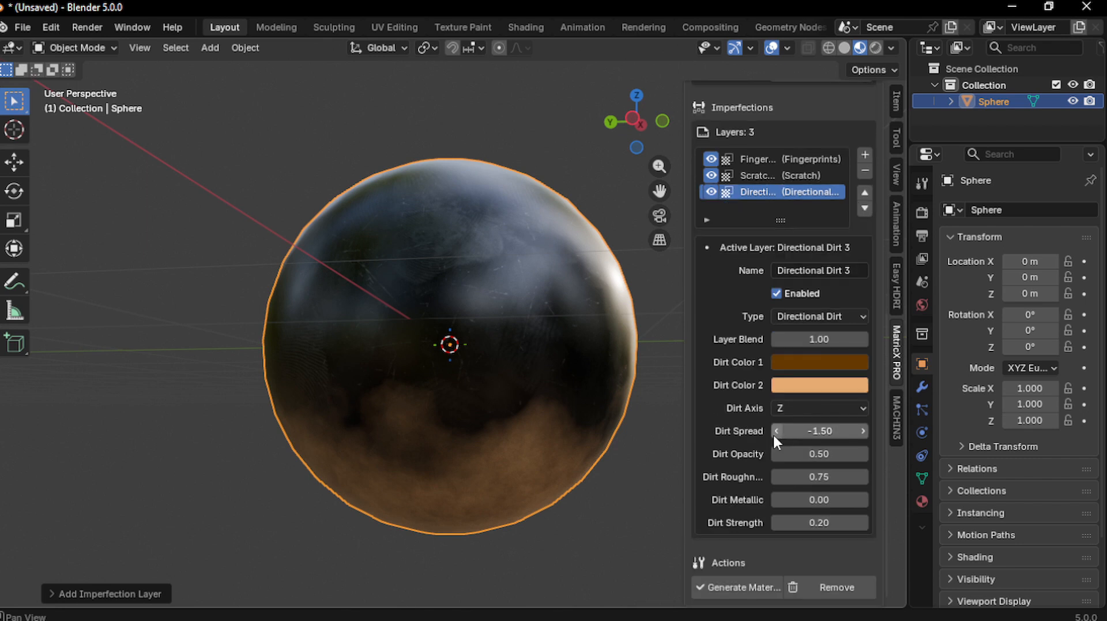
click(804, 406)
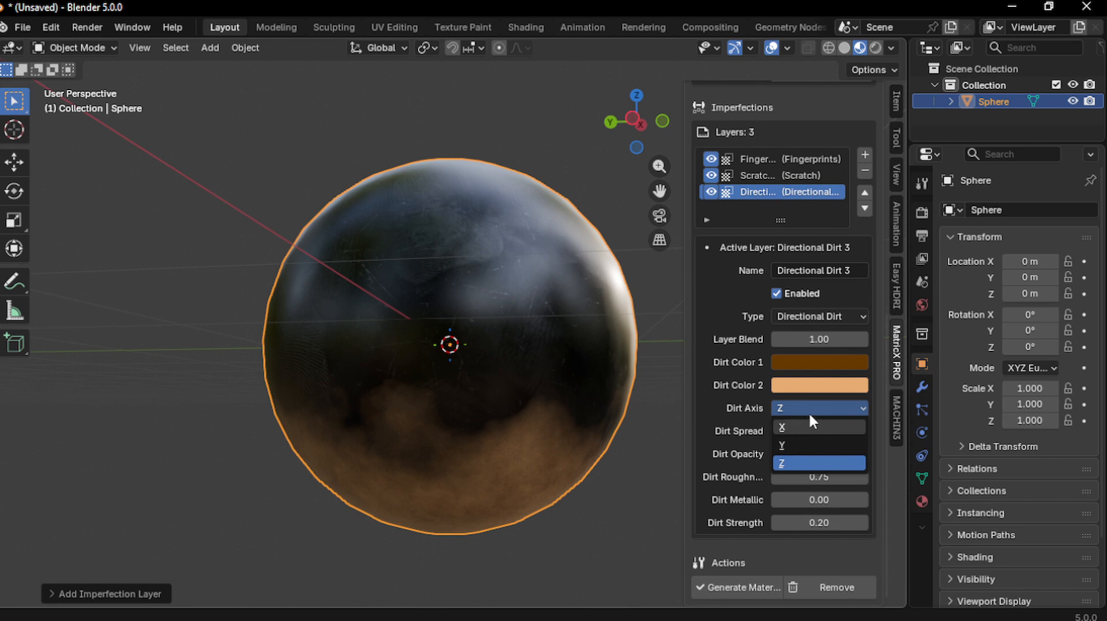
click(806, 405)
middle_drag(534, 355, 542, 389)
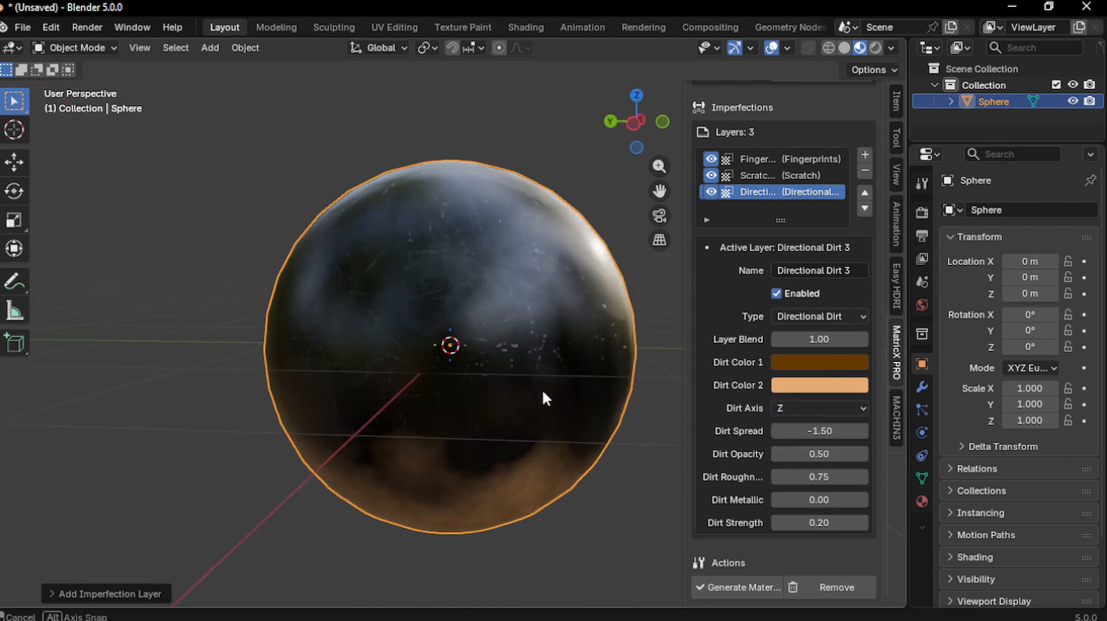
Adjust the directional dirt spread to about -1.08
click(804, 361)
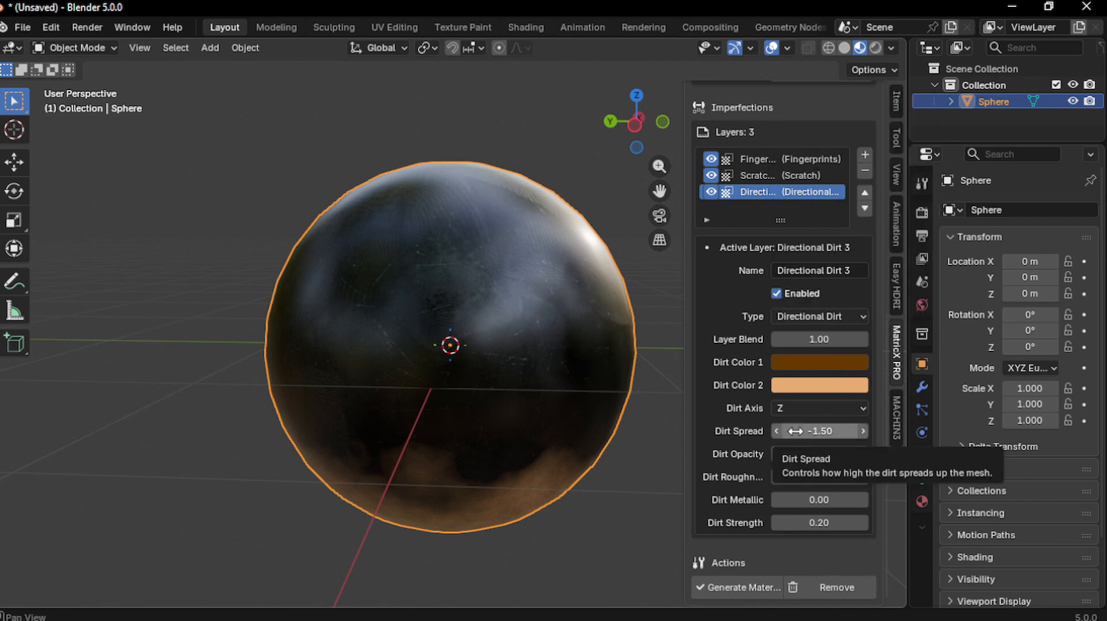
drag(813, 431, 903, 431)
middle_drag(671, 392, 636, 396)
scroll(636, 395, down, 2)
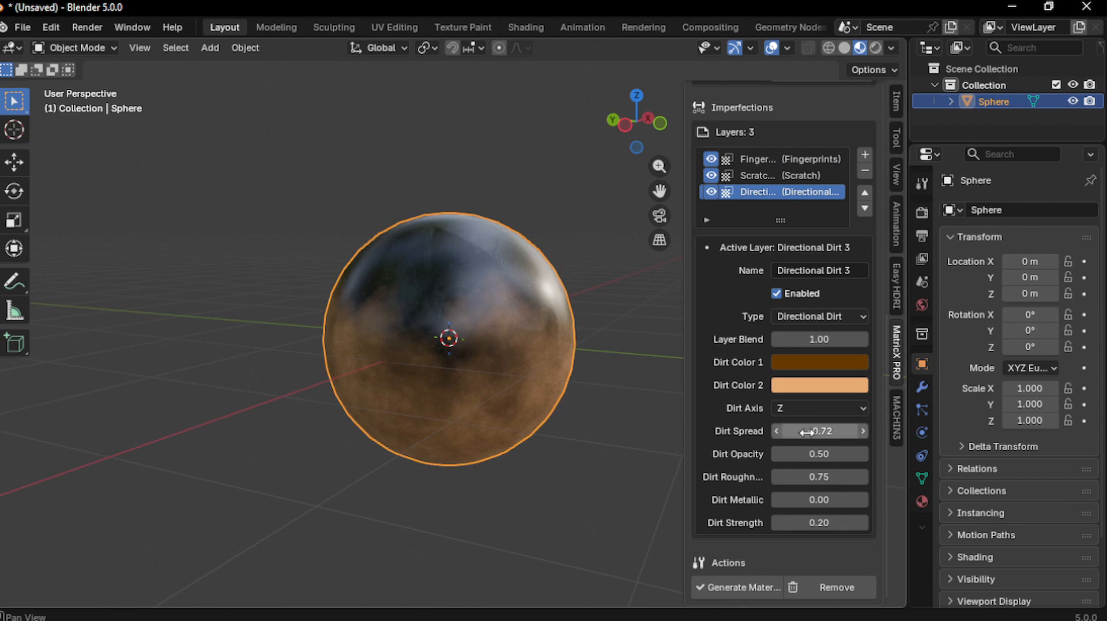
mouse_move(814, 432)
mouse_down()
mouse_move(779, 431)
mouse_move(814, 430)
mouse_up()
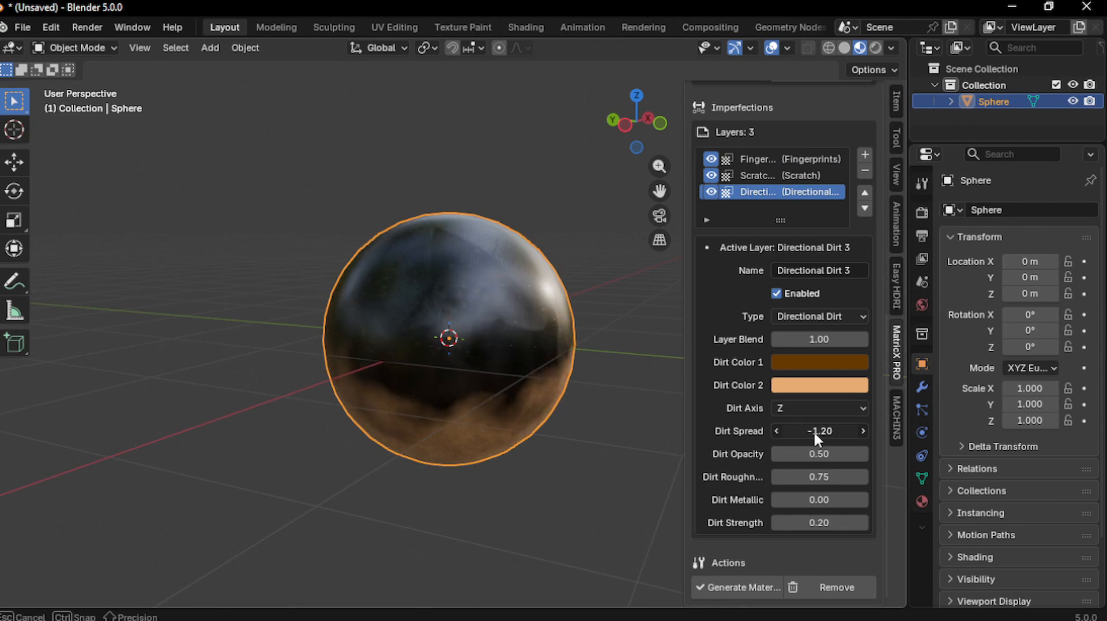
click(860, 434)
click(861, 434)
click(861, 434)
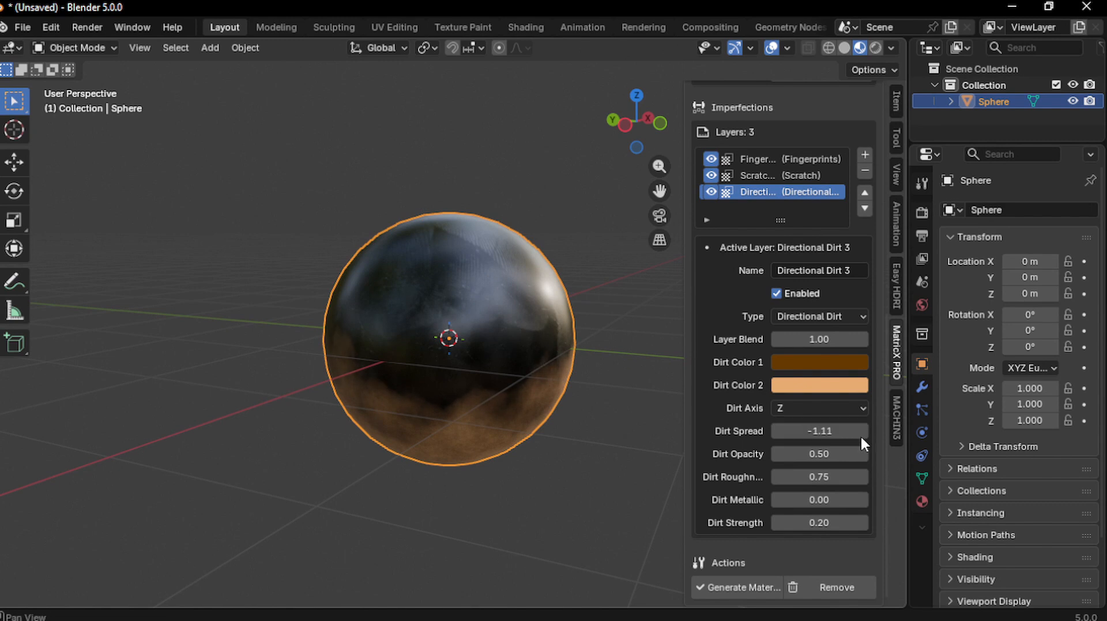
click(861, 434)
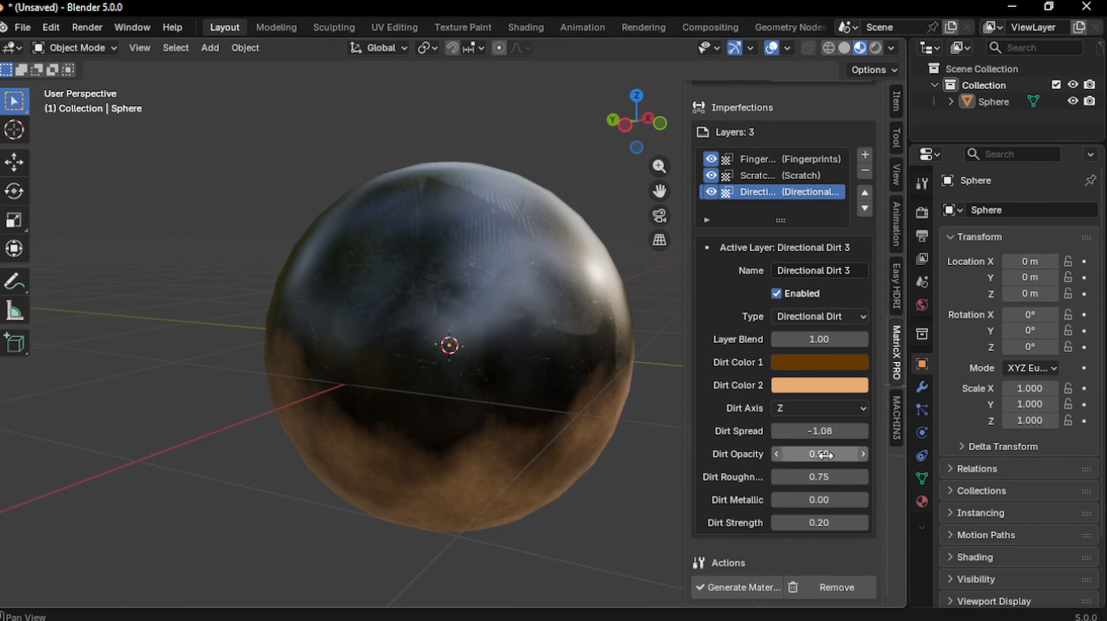
Set the dirt opacity to 0.32 and raise Dirt Strength to 0.41
drag(819, 453, 799, 454)
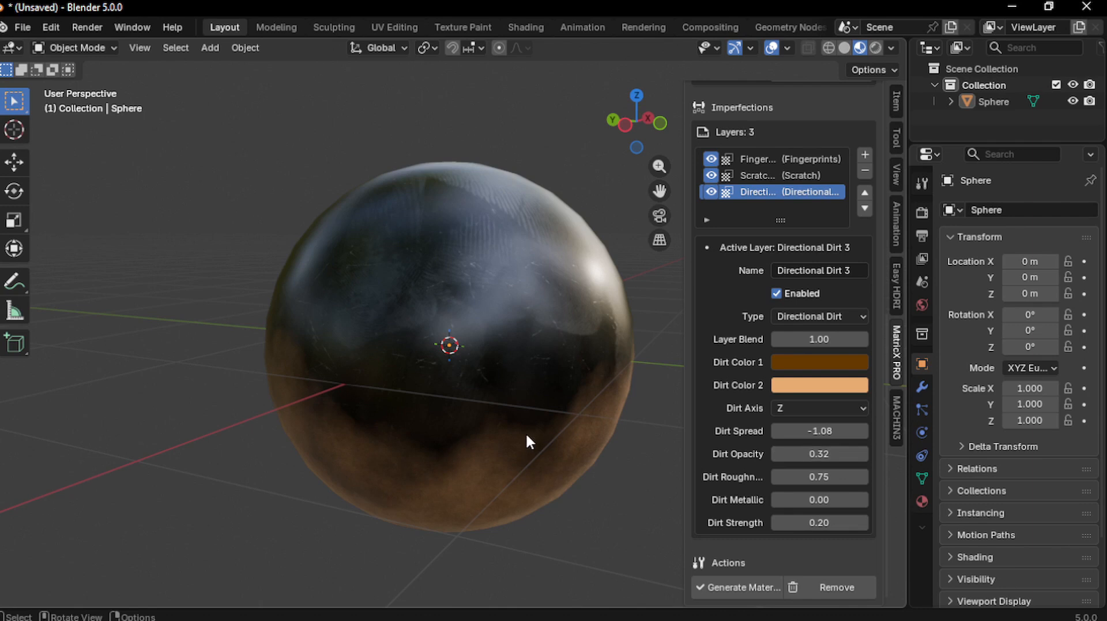
scroll(523, 433, down, 3)
middle_drag(522, 383, 523, 354)
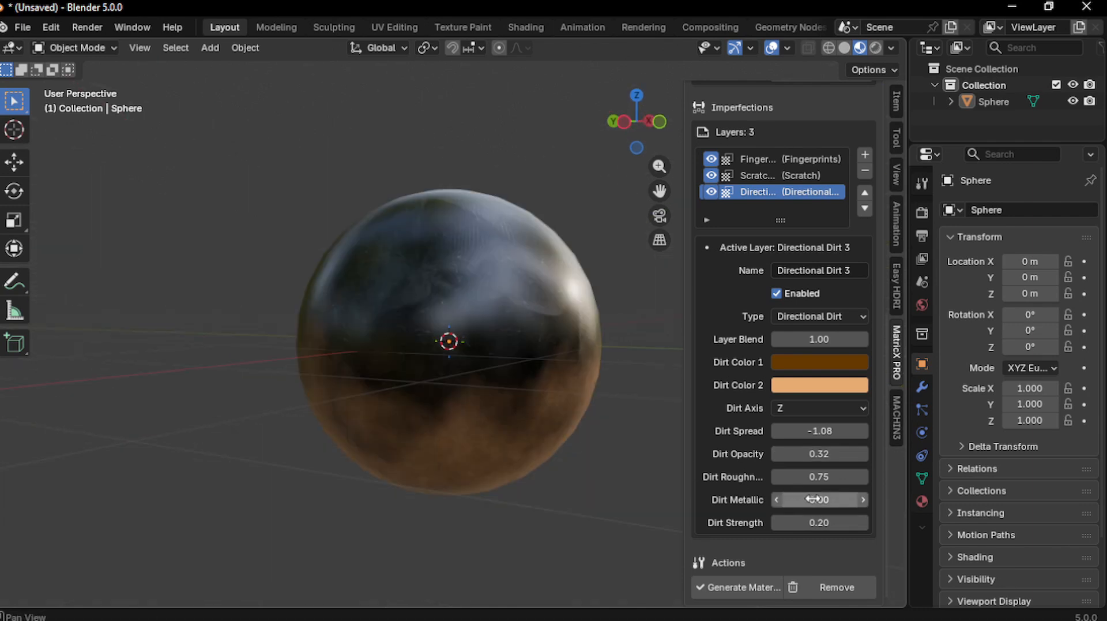
drag(819, 499, 819, 499)
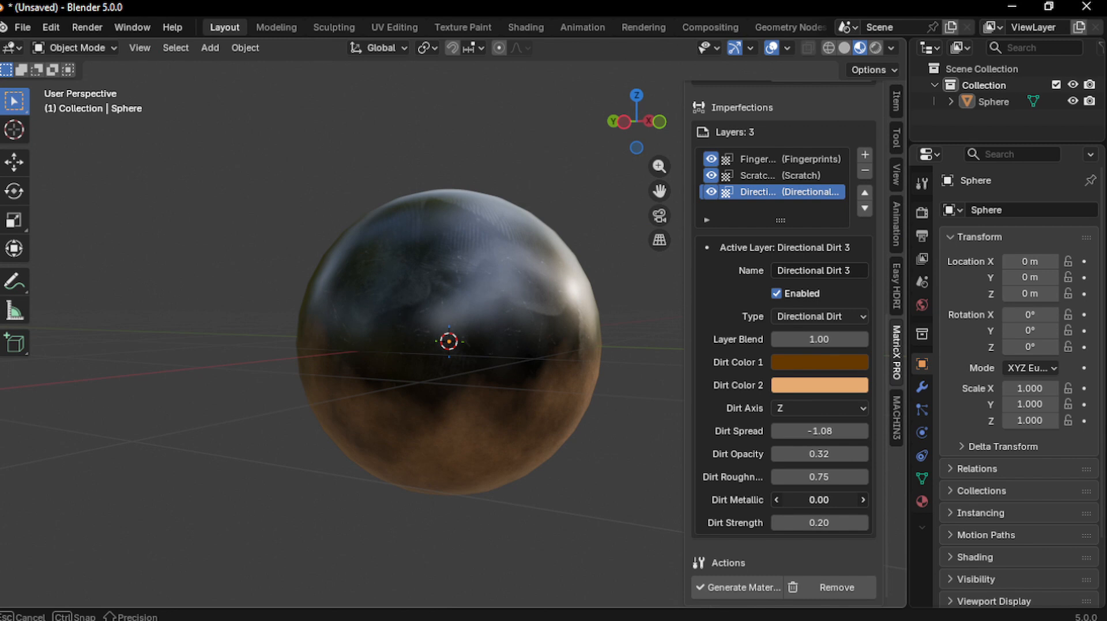
drag(819, 500, 830, 500)
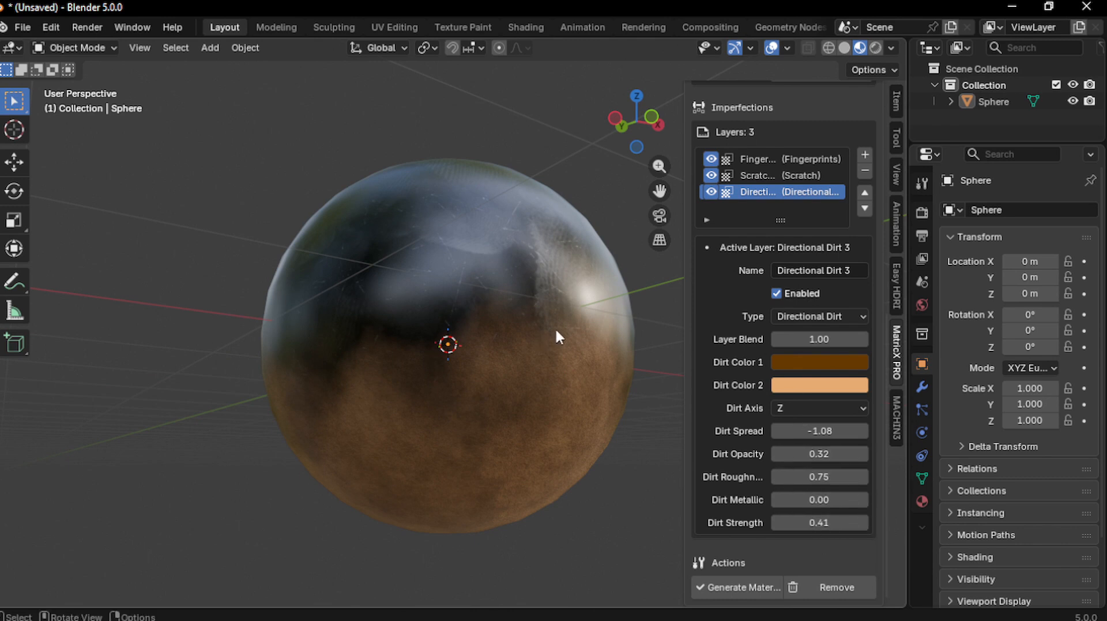
middle_drag(568, 363, 574, 362)
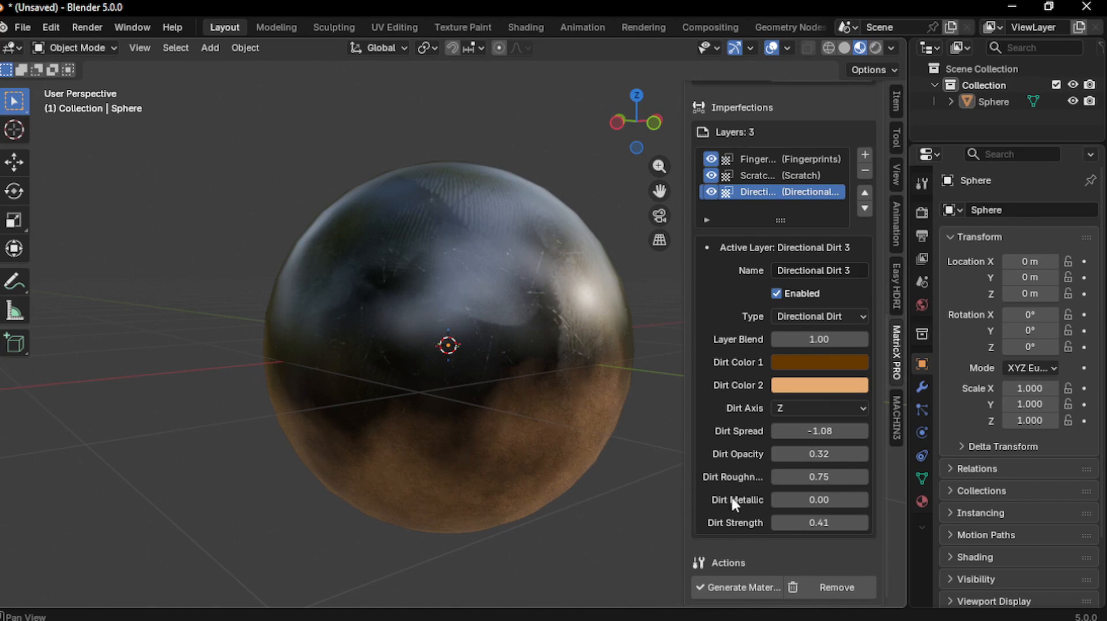
Desaturate the first dirt colour and make the second dirt colour dark neutral grey (#282828)
scroll(569, 385, down, 1)
click(809, 362)
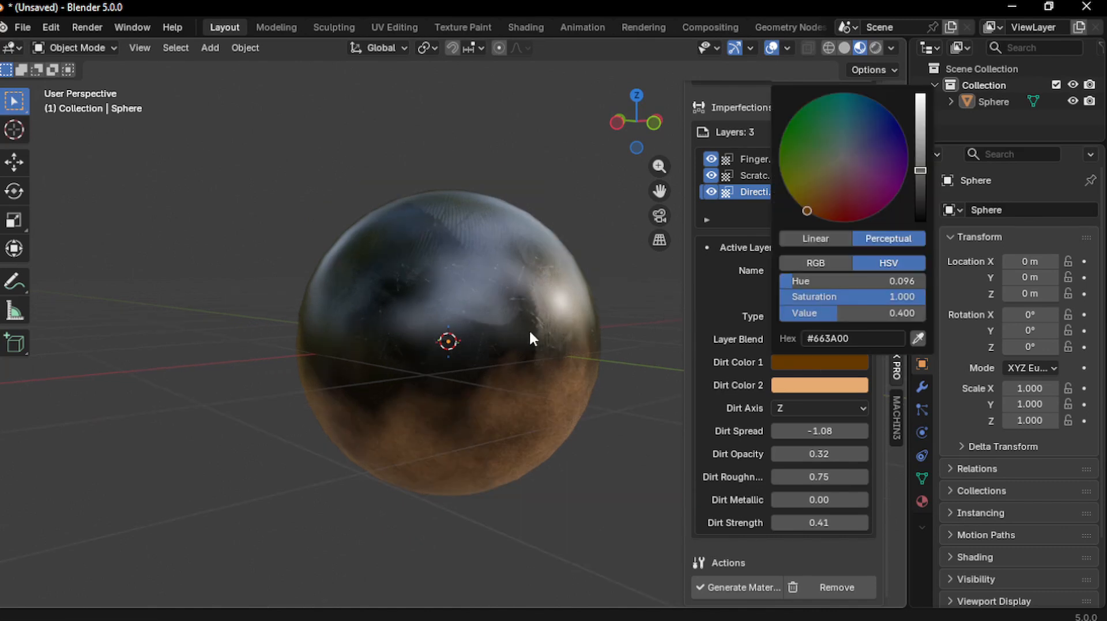
click(845, 361)
drag(874, 288, 659, 391)
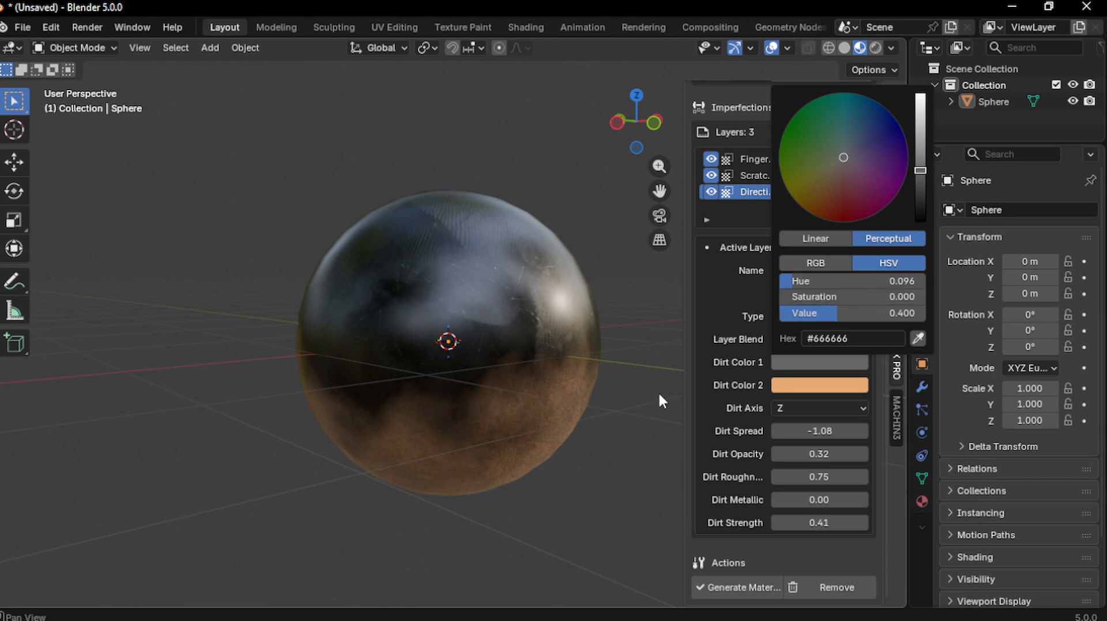
click(810, 385)
drag(883, 318, 759, 324)
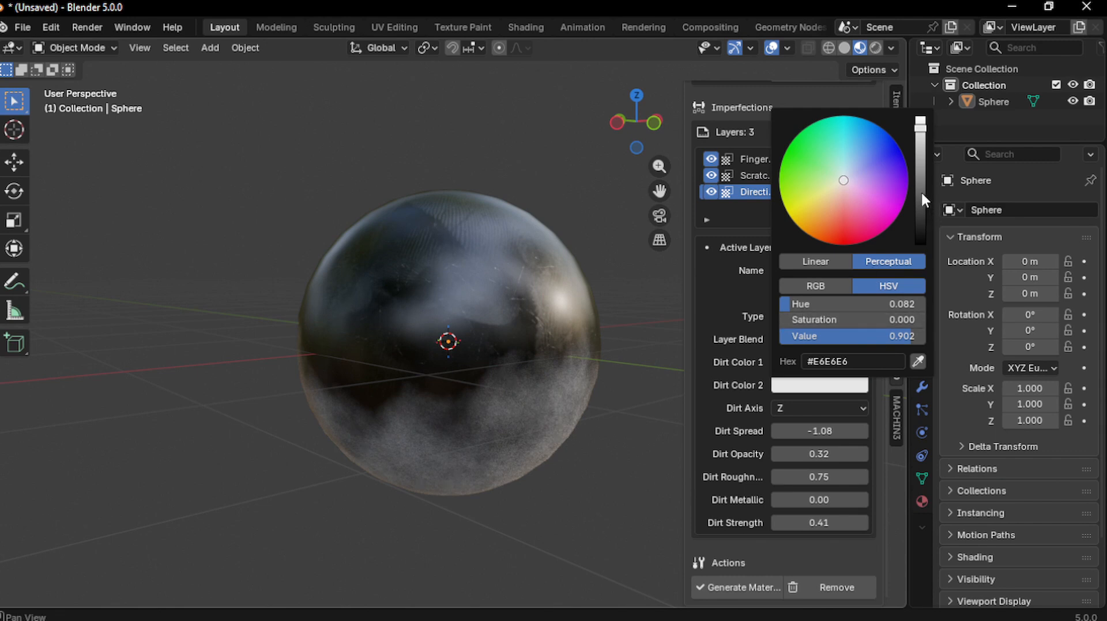
drag(920, 123, 921, 224)
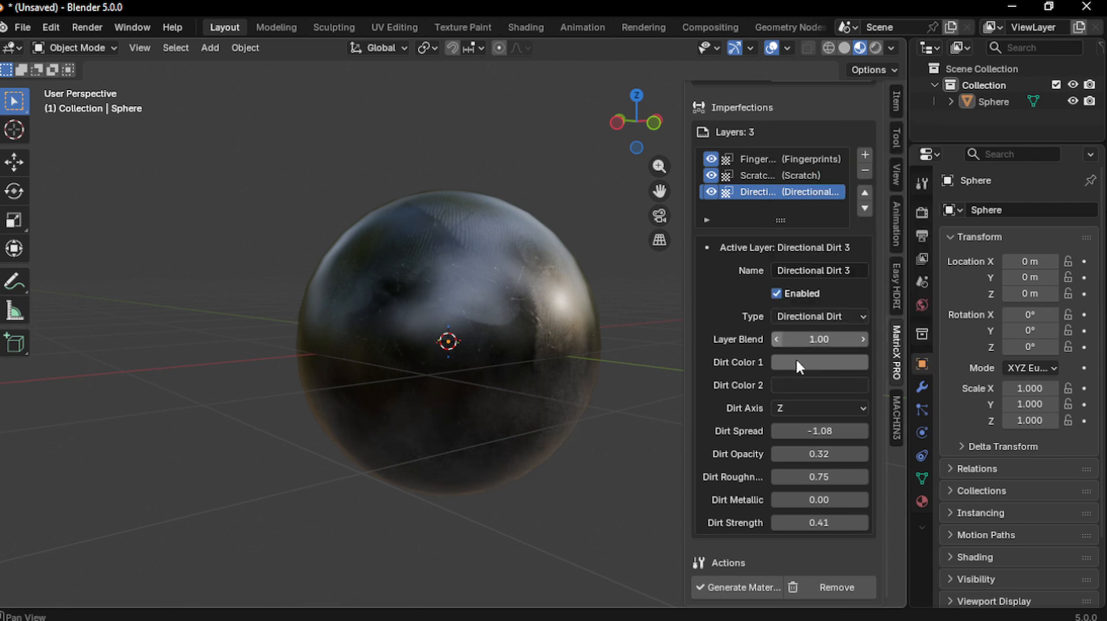
Darken the first dirt colour to grey #444444
click(796, 361)
drag(921, 170, 921, 190)
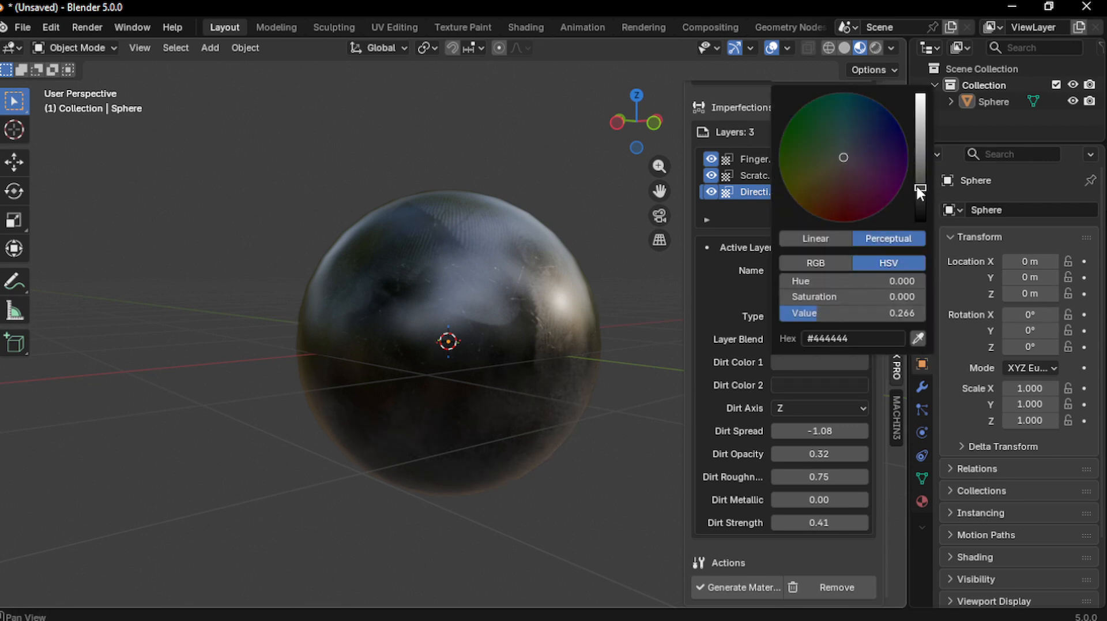
scroll(501, 374, down, 3)
scroll(500, 373, up, 3)
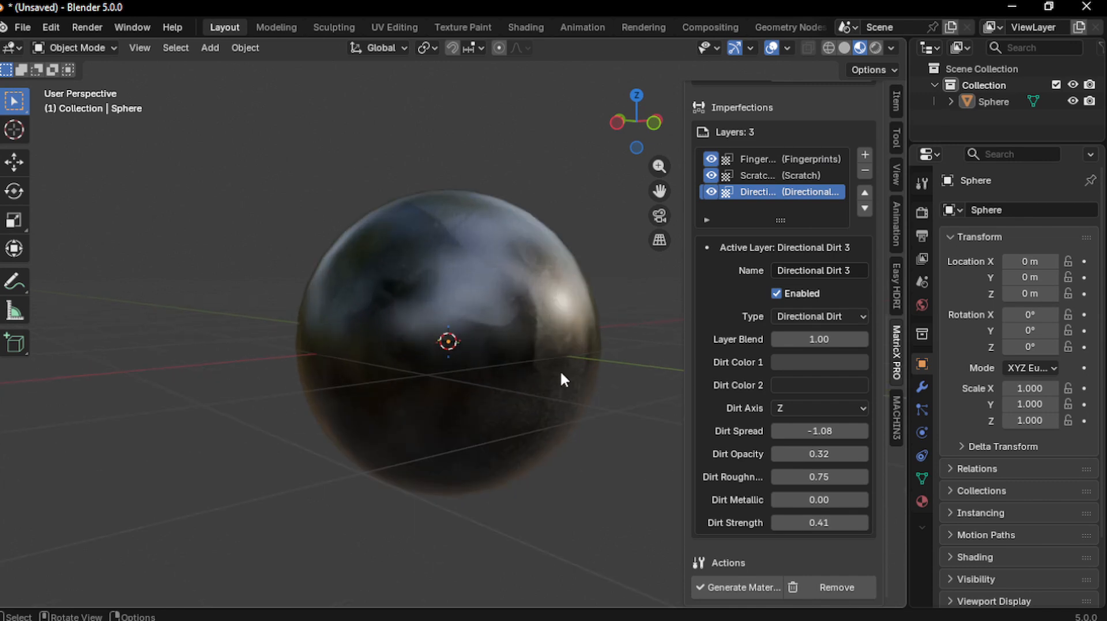
mouse_move(560, 371)
middle_down()
mouse_move(489, 369)
mouse_move(578, 359)
middle_up()
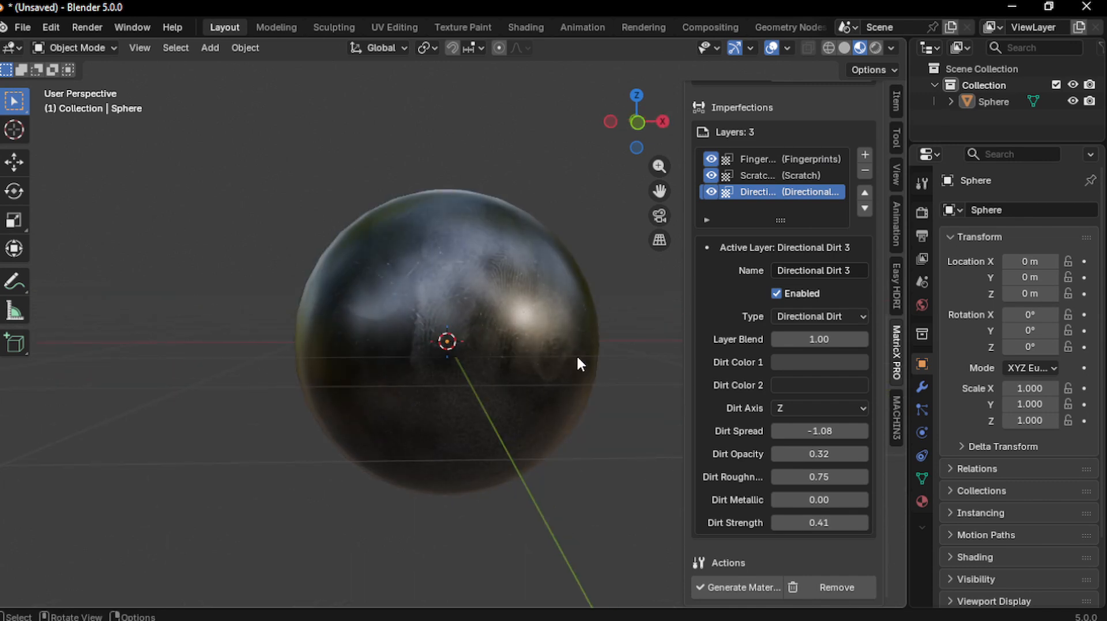
Add a Smudge imperfection layer to the sphere
click(866, 150)
click(904, 157)
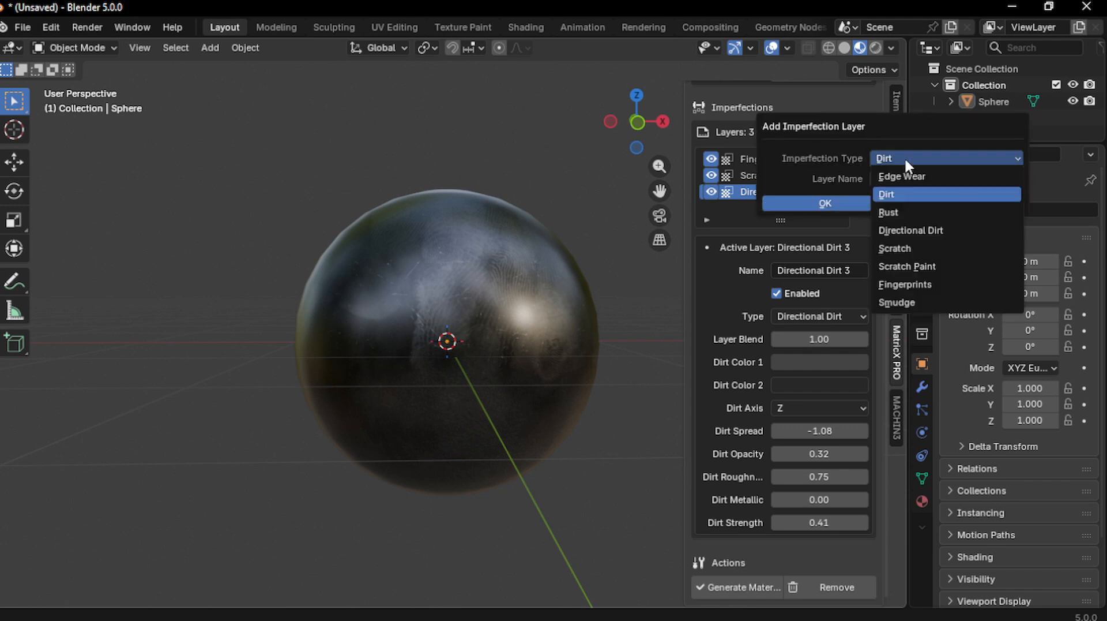
click(904, 300)
click(833, 202)
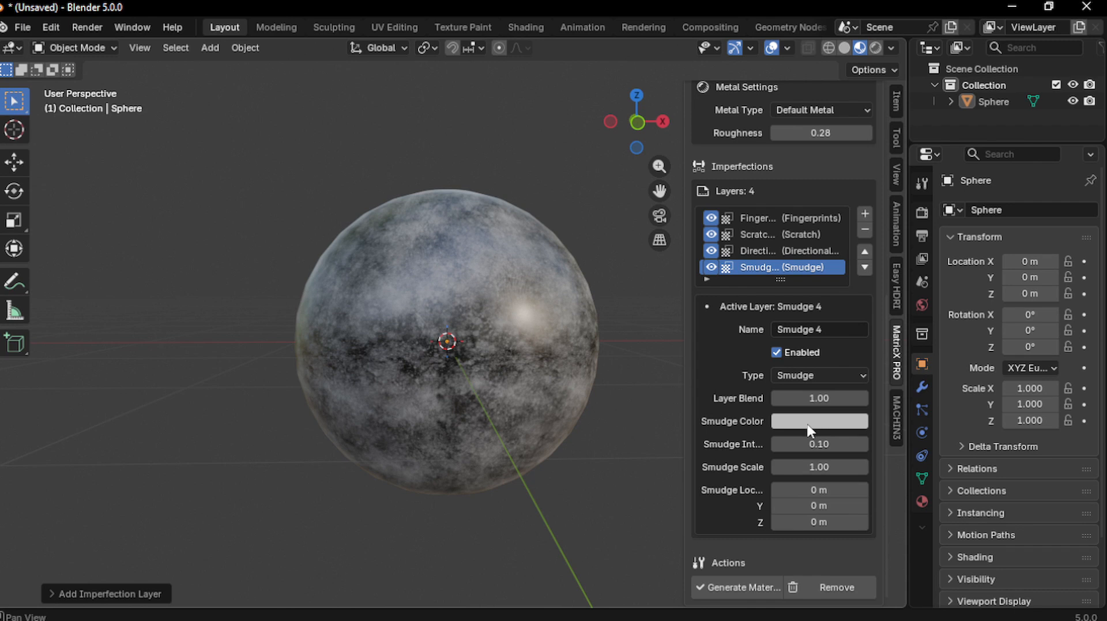
Darken the Smudge Color and lower the Smudge layer's blend to 0.20
right_click(785, 424)
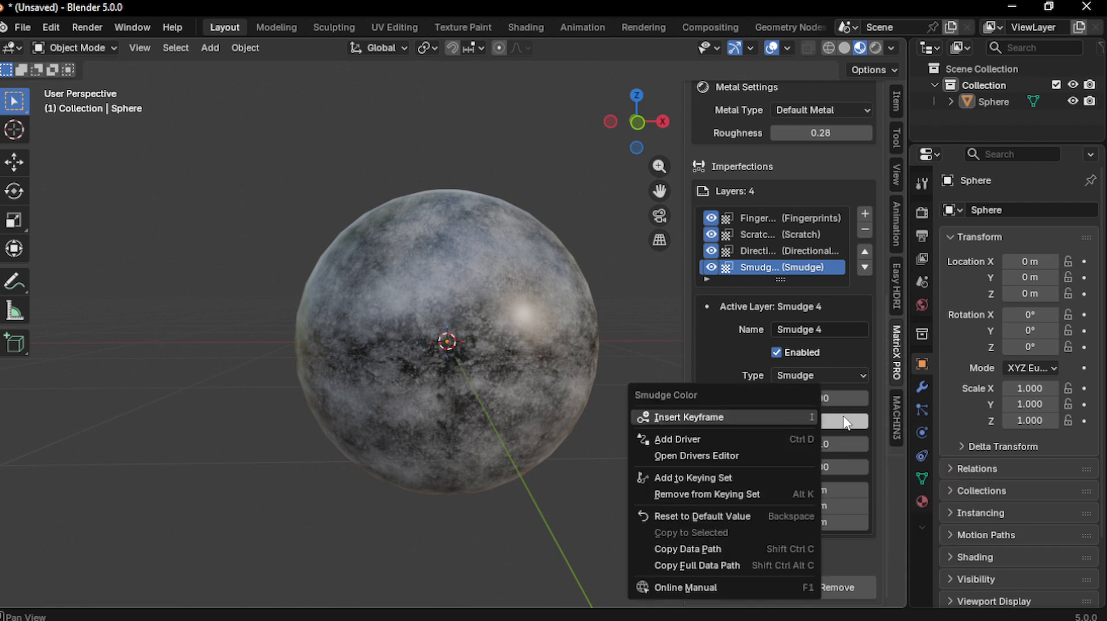
key(Escape)
click(823, 425)
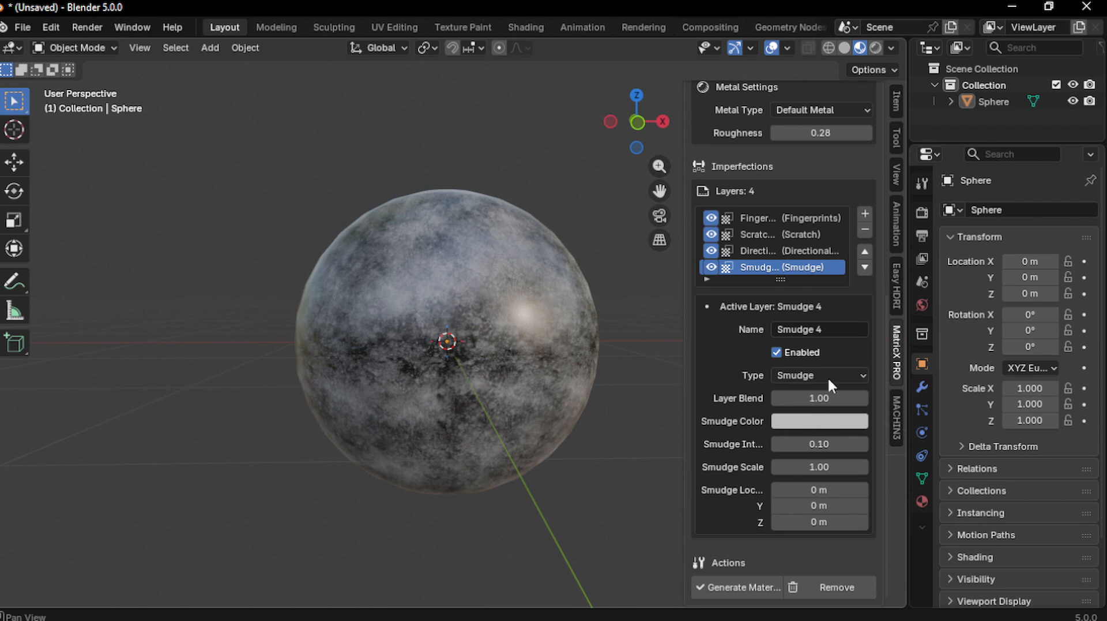
click(816, 421)
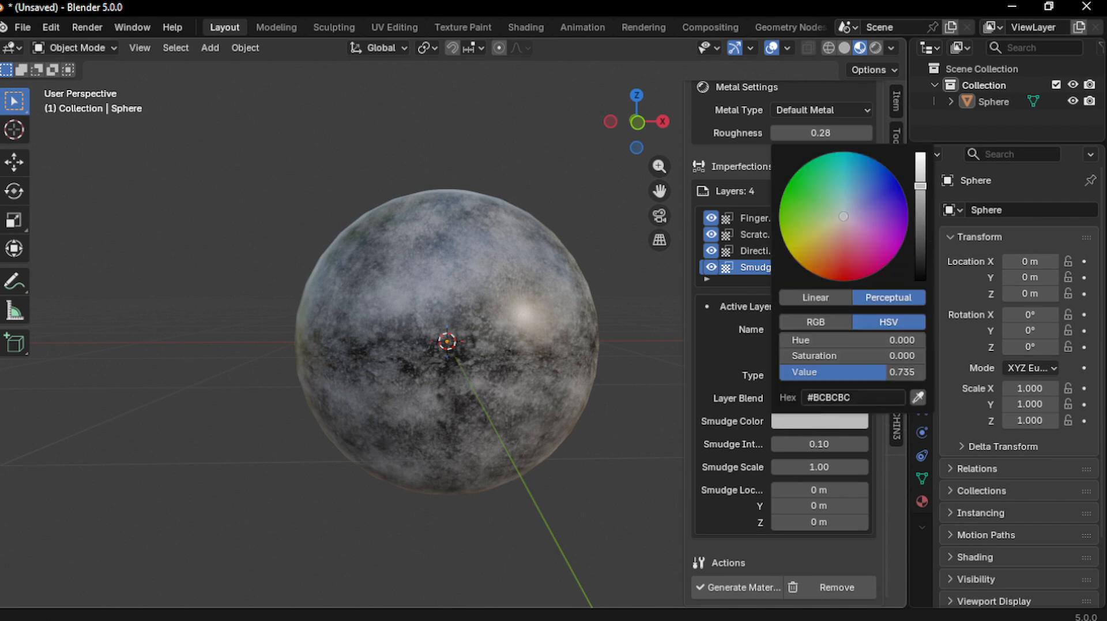
drag(921, 186, 922, 217)
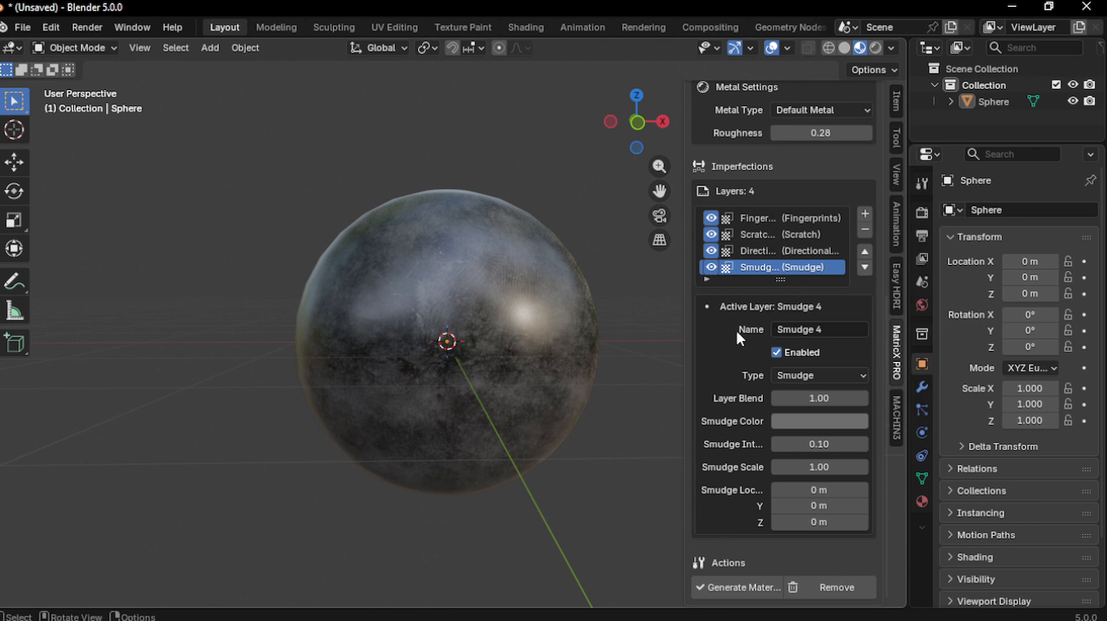
drag(819, 398, 776, 398)
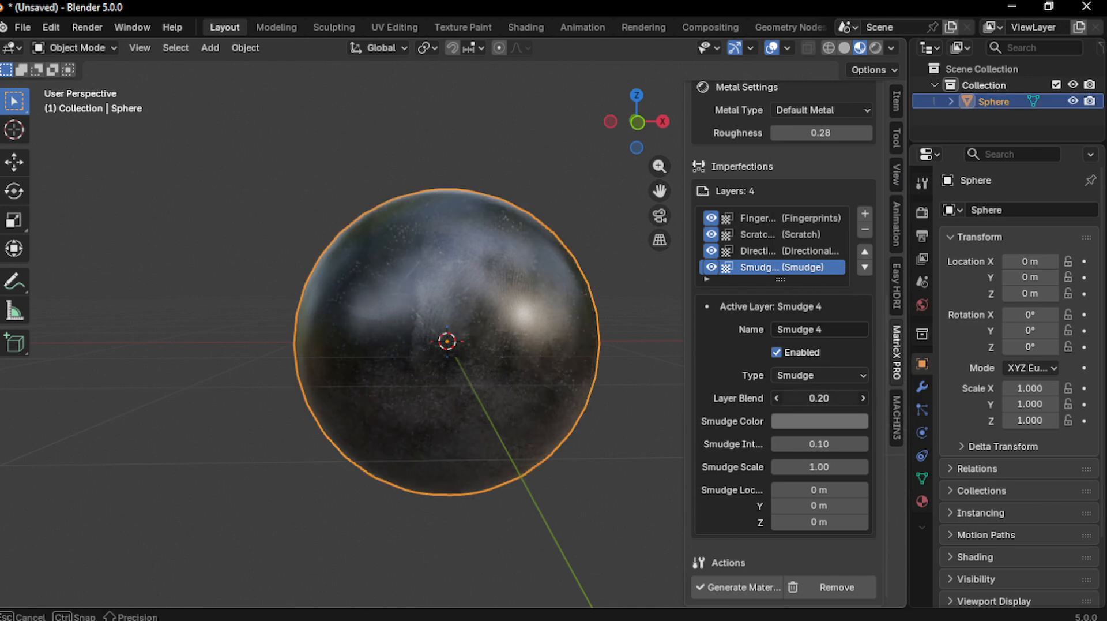
Nudge the Smudge layer's Layer Blend up to 0.23 and inspect the sphere close up
click(864, 398)
click(864, 397)
click(864, 397)
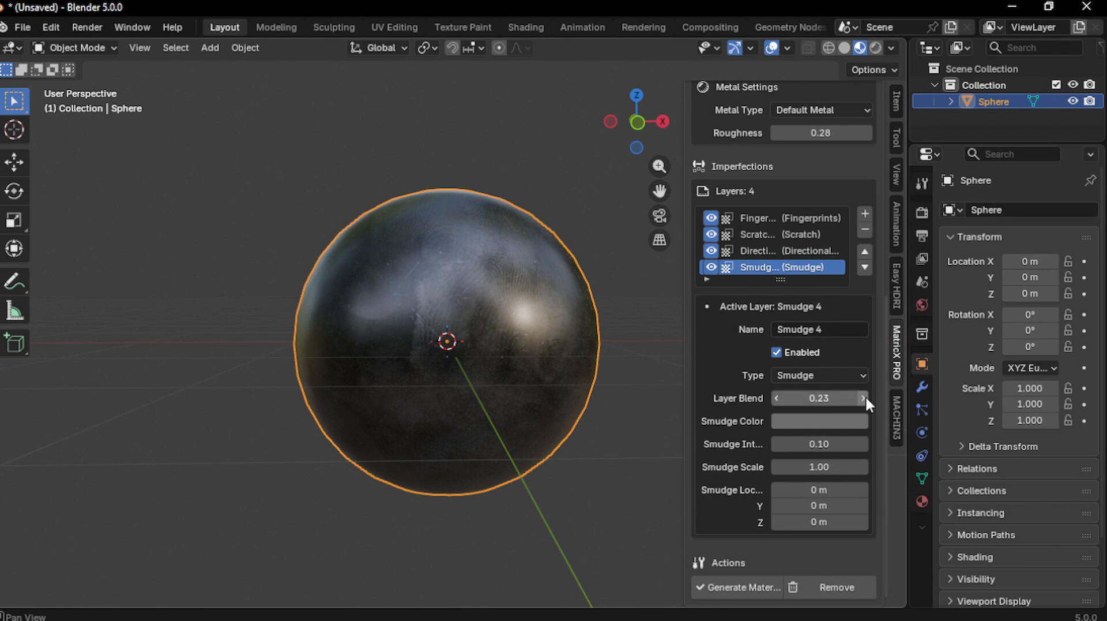
scroll(525, 375, up, 3)
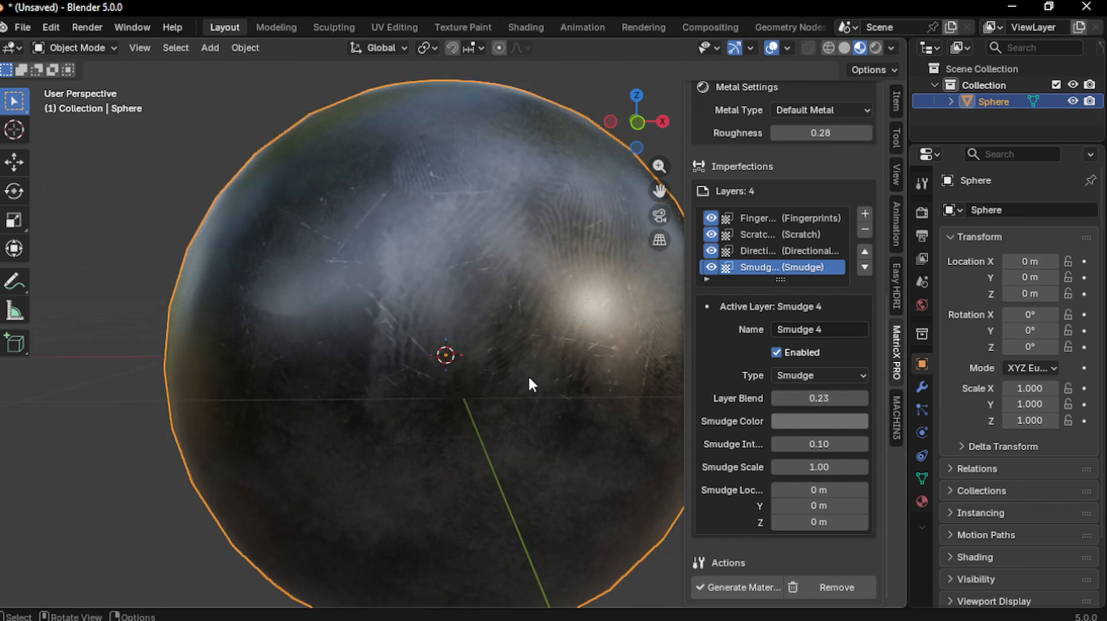
scroll(531, 373, up, 4)
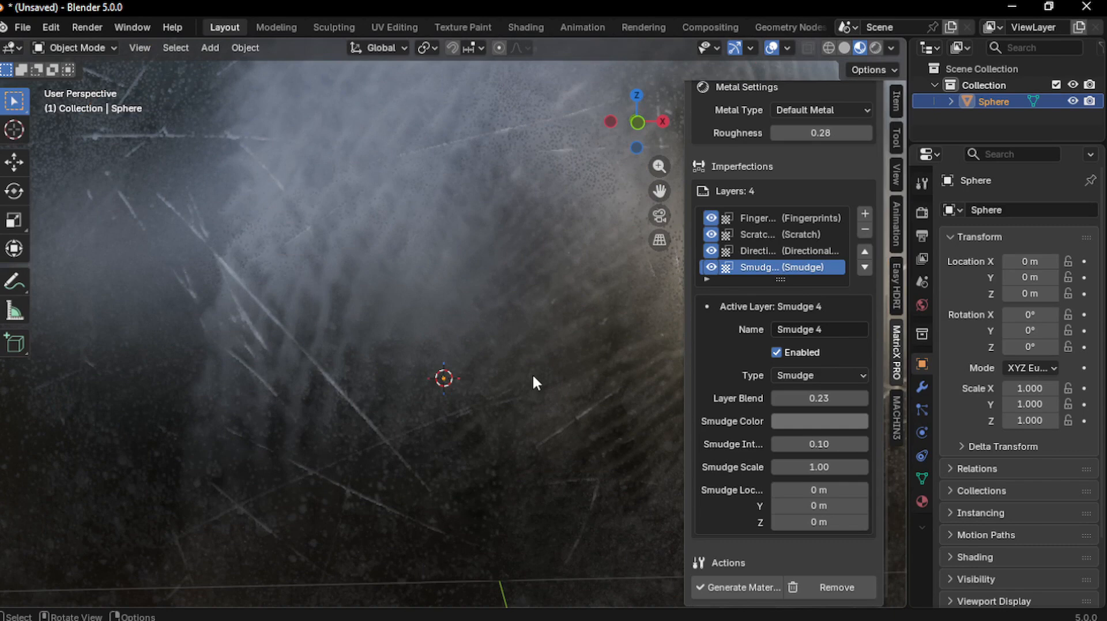
scroll(519, 392, down, 3)
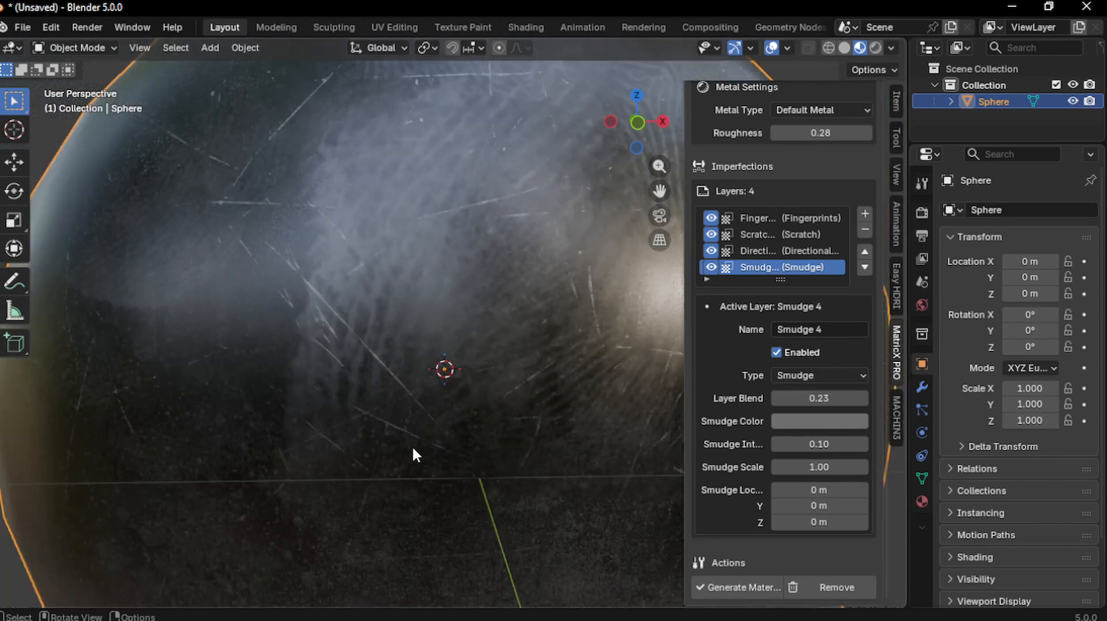
scroll(441, 447, up, 3)
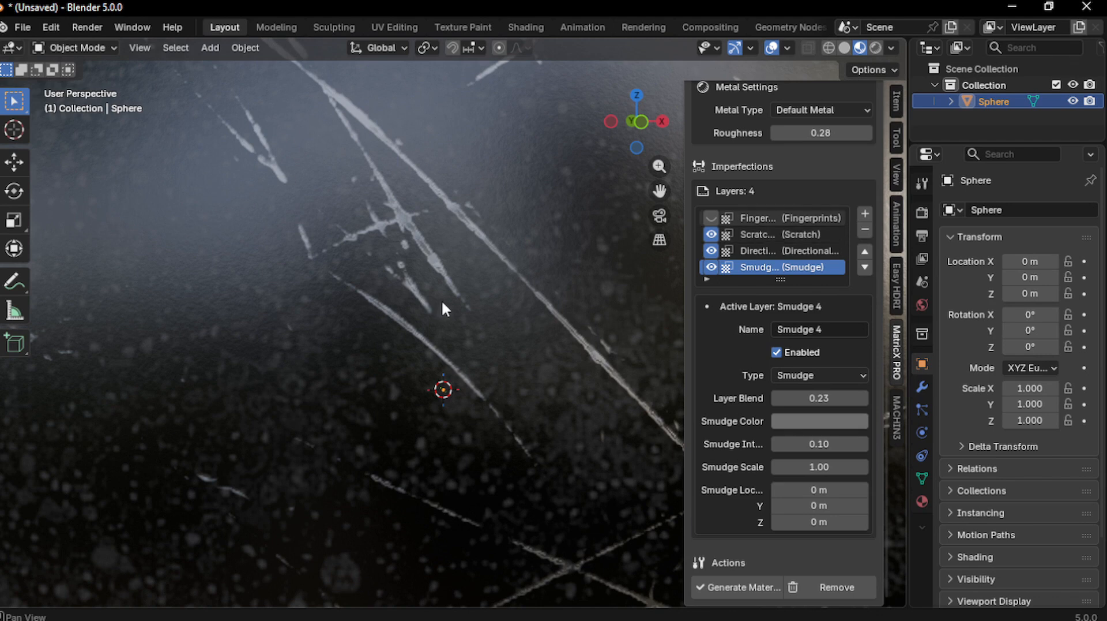
scroll(506, 309, down, 1)
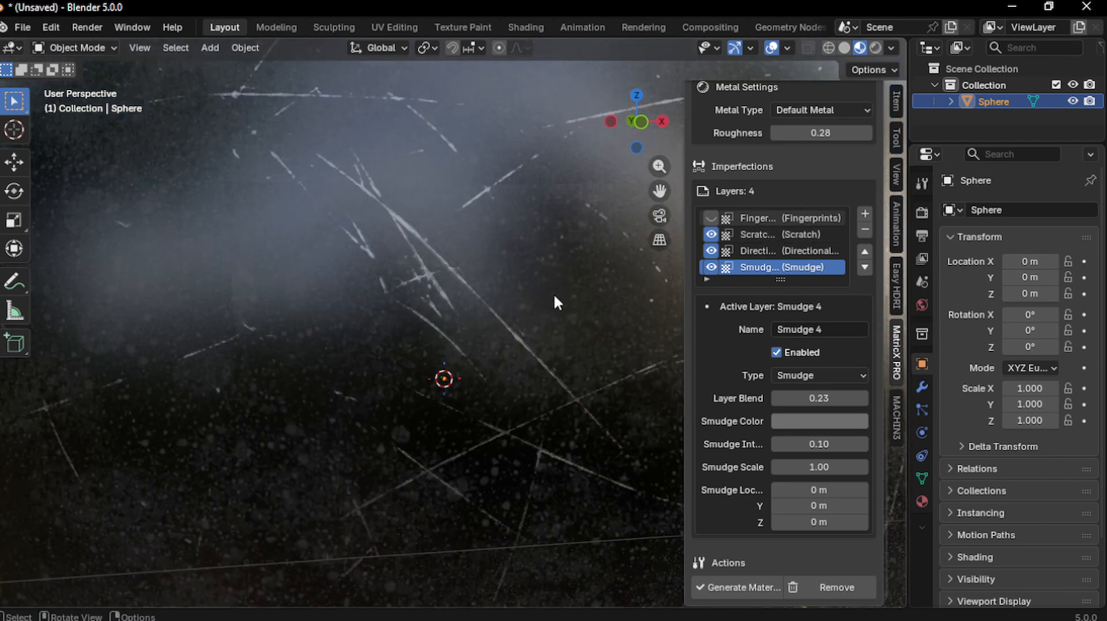
scroll(554, 293, down, 3)
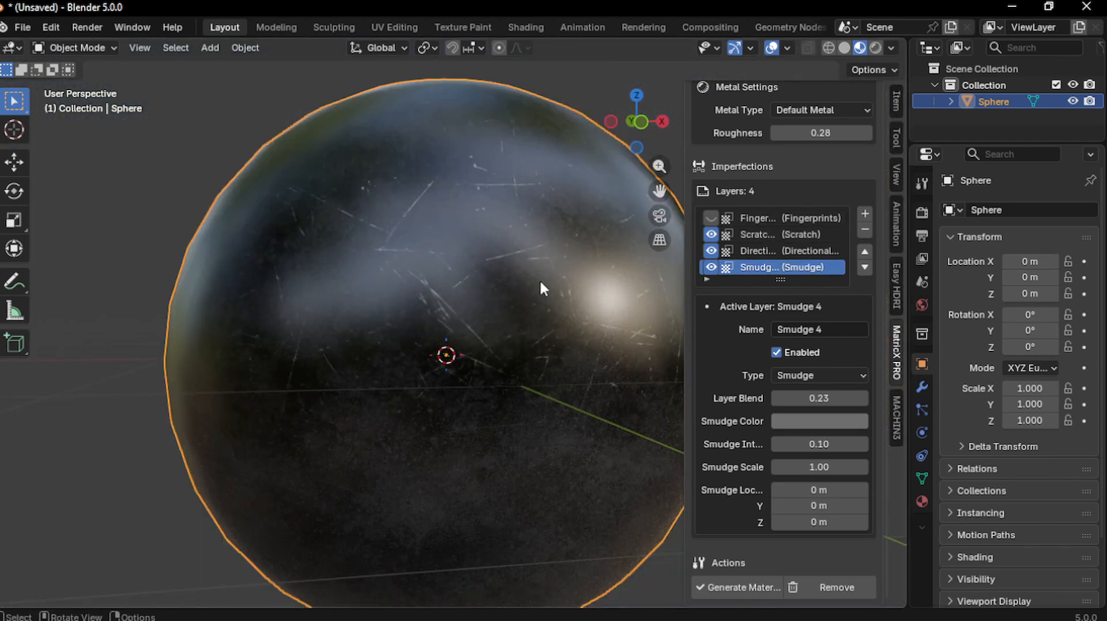
middle_drag(494, 319, 506, 185)
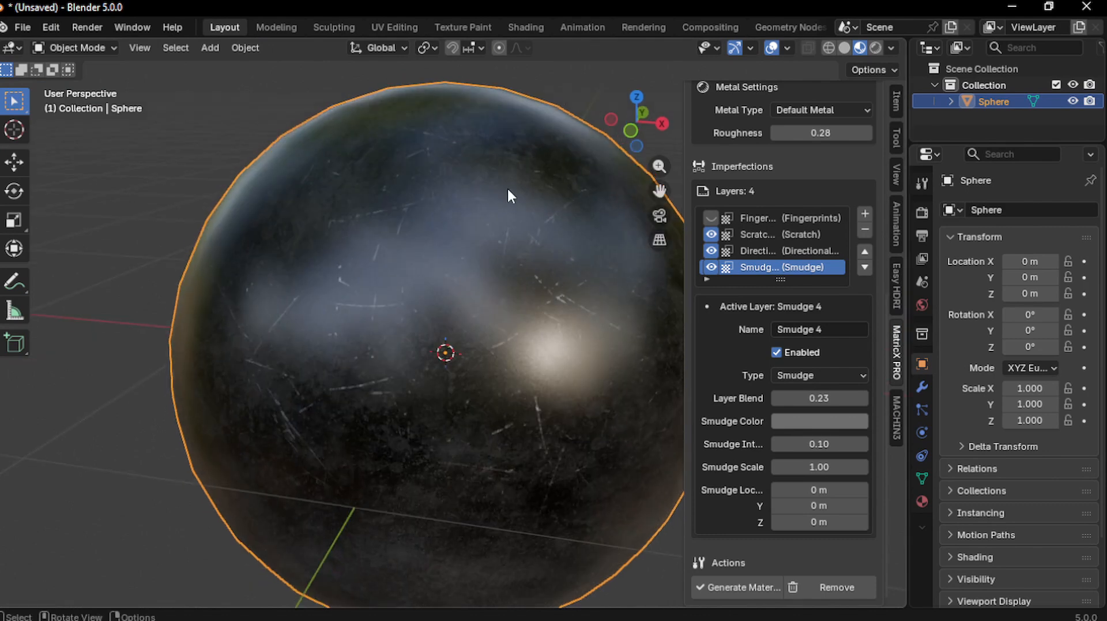
Toggle the Scratch layer's visibility, then orbit and zoom around the sphere to inspect it
click(711, 234)
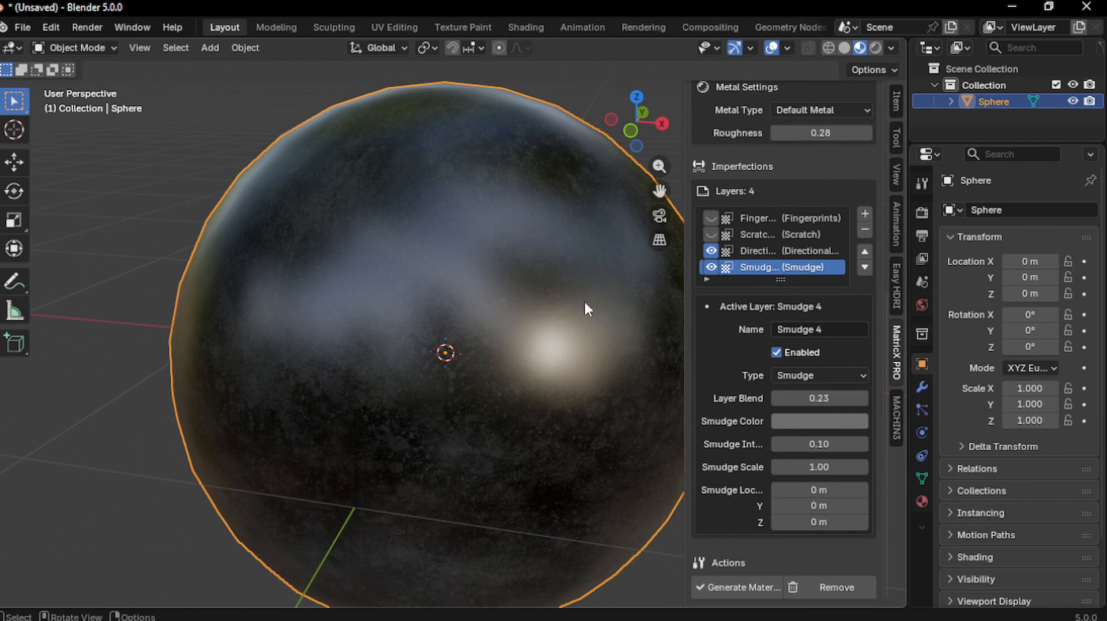
scroll(474, 305, down, 2)
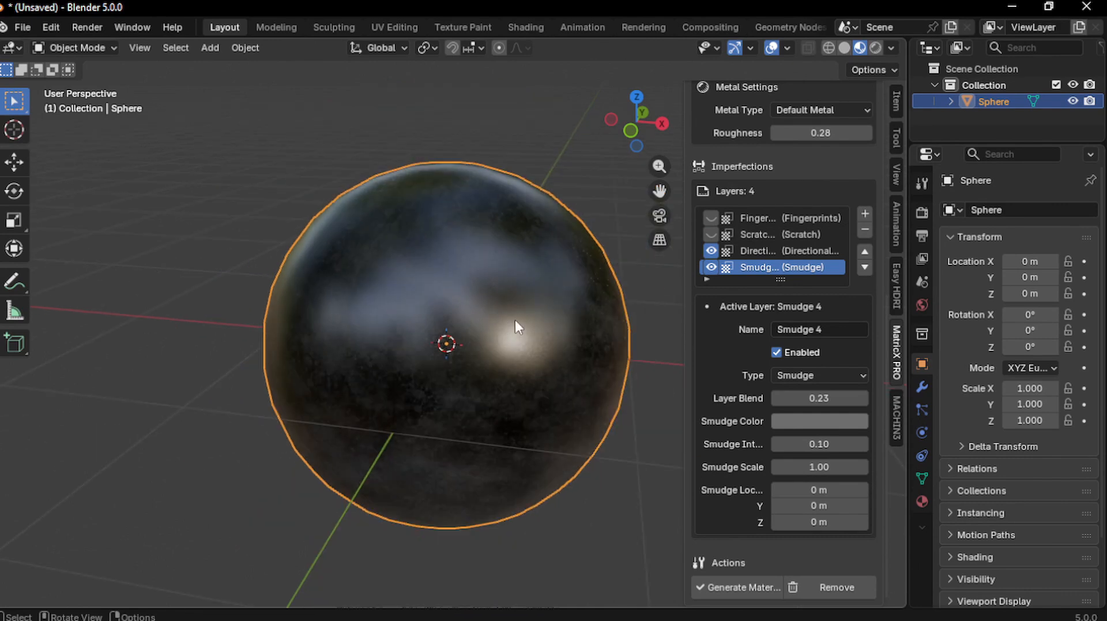
middle_drag(526, 306, 471, 353)
scroll(469, 376, up, 3)
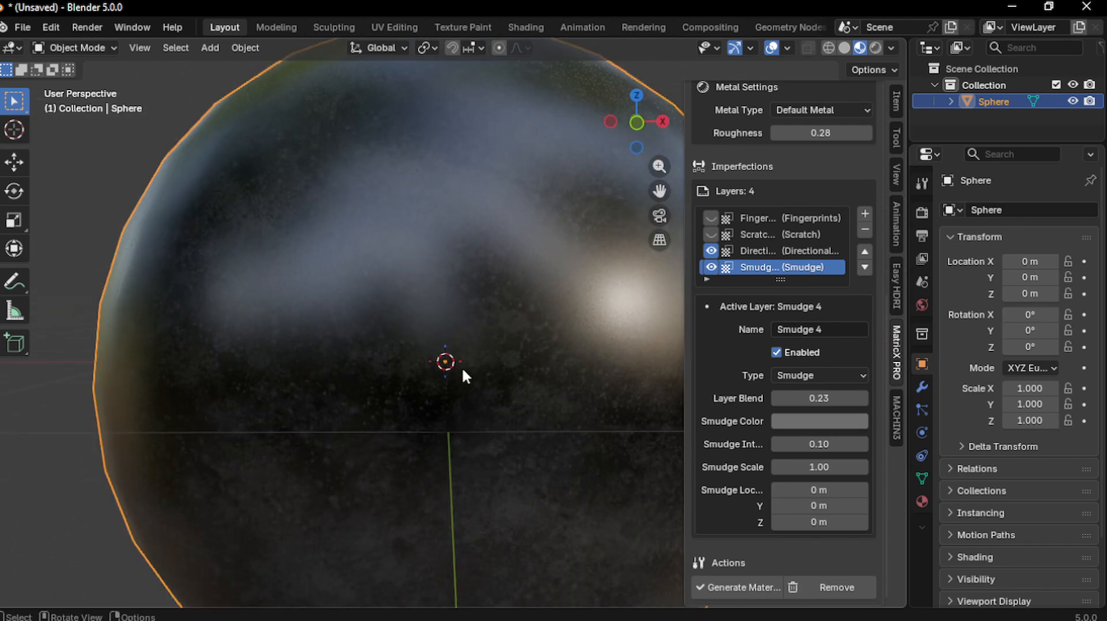
scroll(505, 376, down, 4)
middle_drag(505, 376, 545, 369)
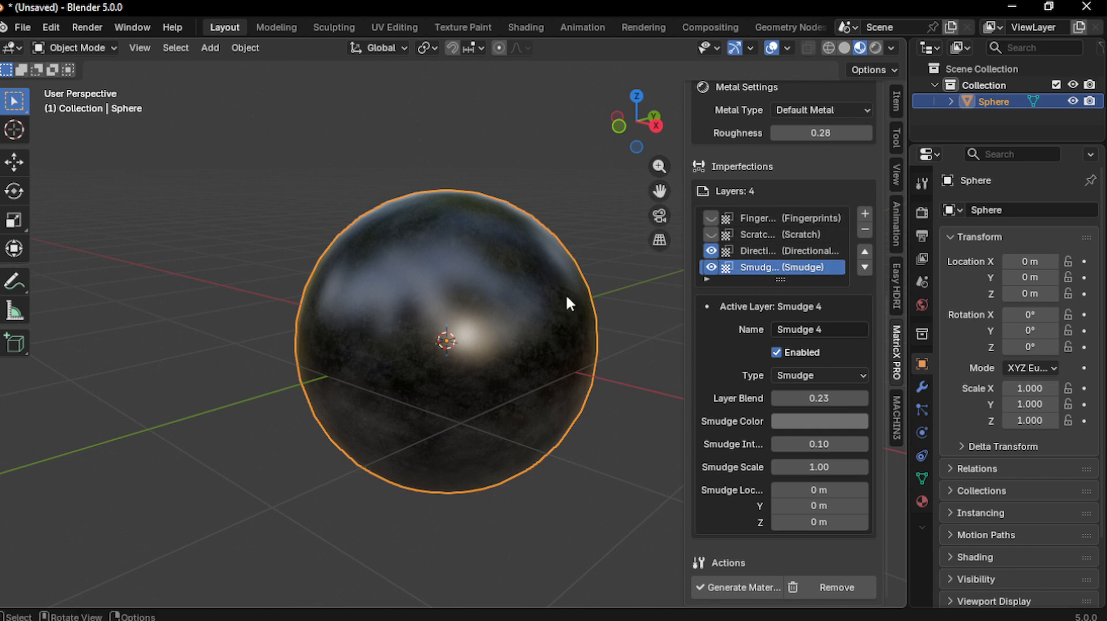
middle_drag(494, 328, 577, 324)
scroll(577, 326, up, 1)
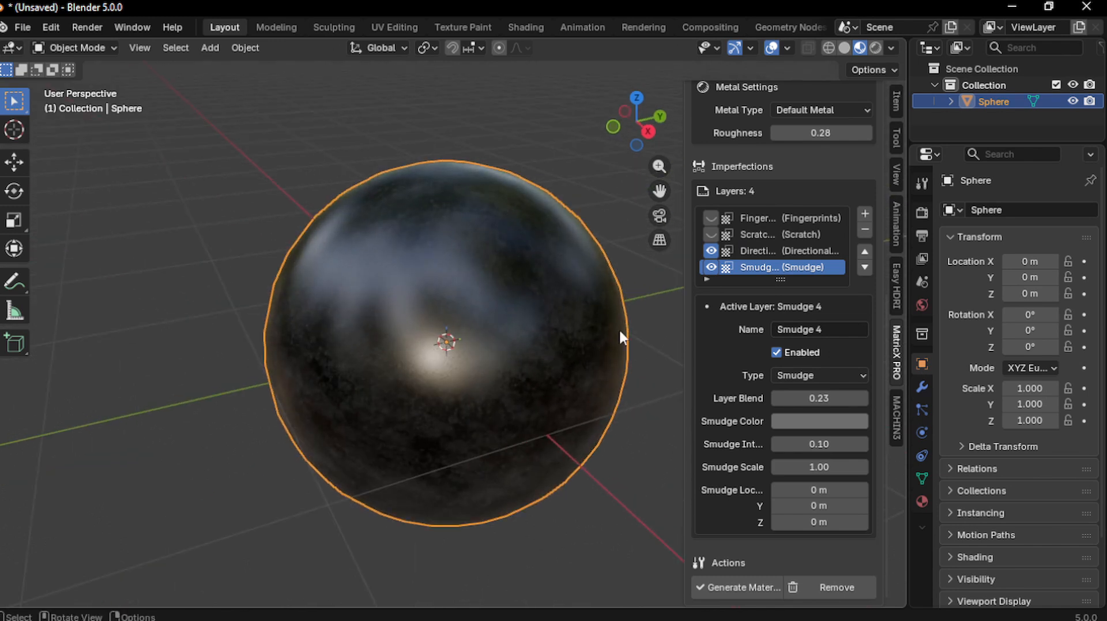
scroll(493, 388, up, 2)
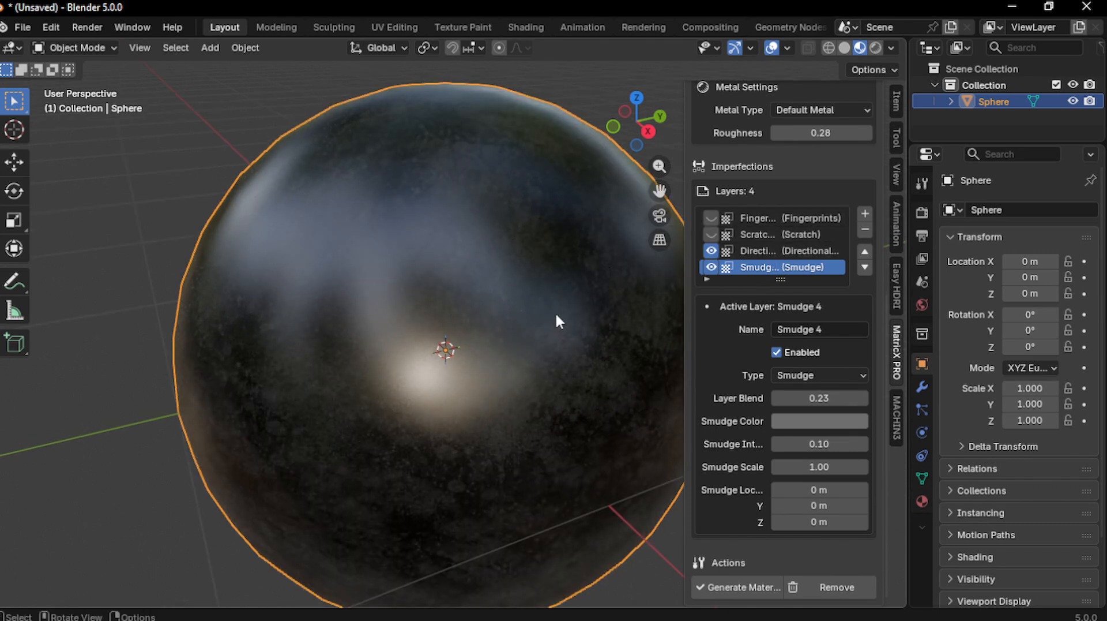
mouse_move(556, 311)
middle_down()
mouse_move(510, 265)
mouse_move(495, 268)
mouse_move(529, 296)
middle_up()
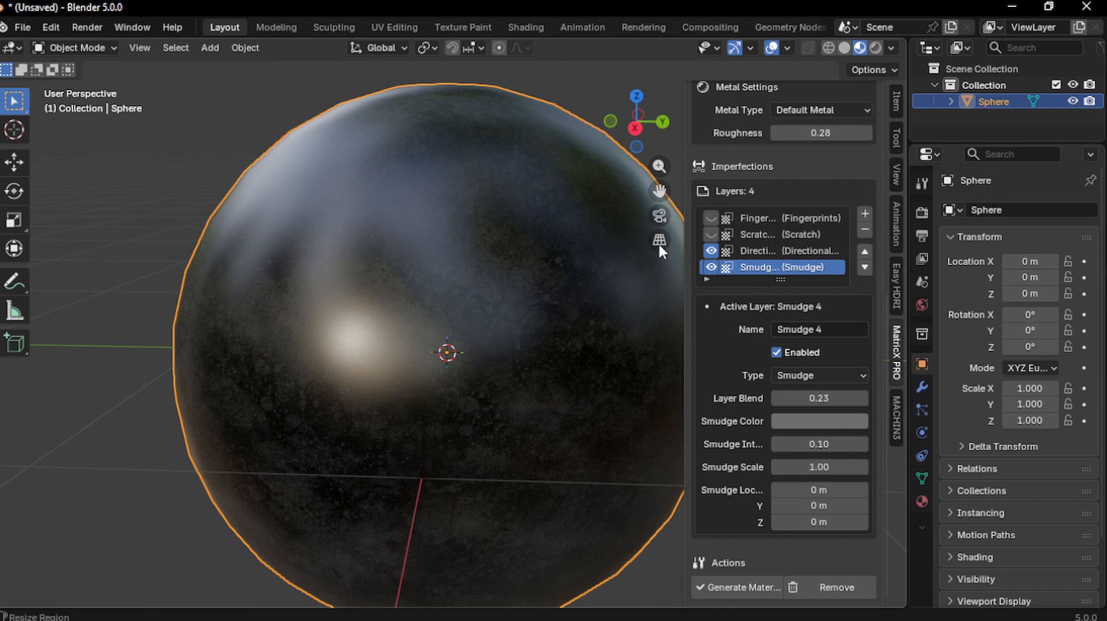
scroll(659, 243, down, 3)
Show the Scratch and Fingerprints layers, then orbit to inspect all four imperfections
click(711, 232)
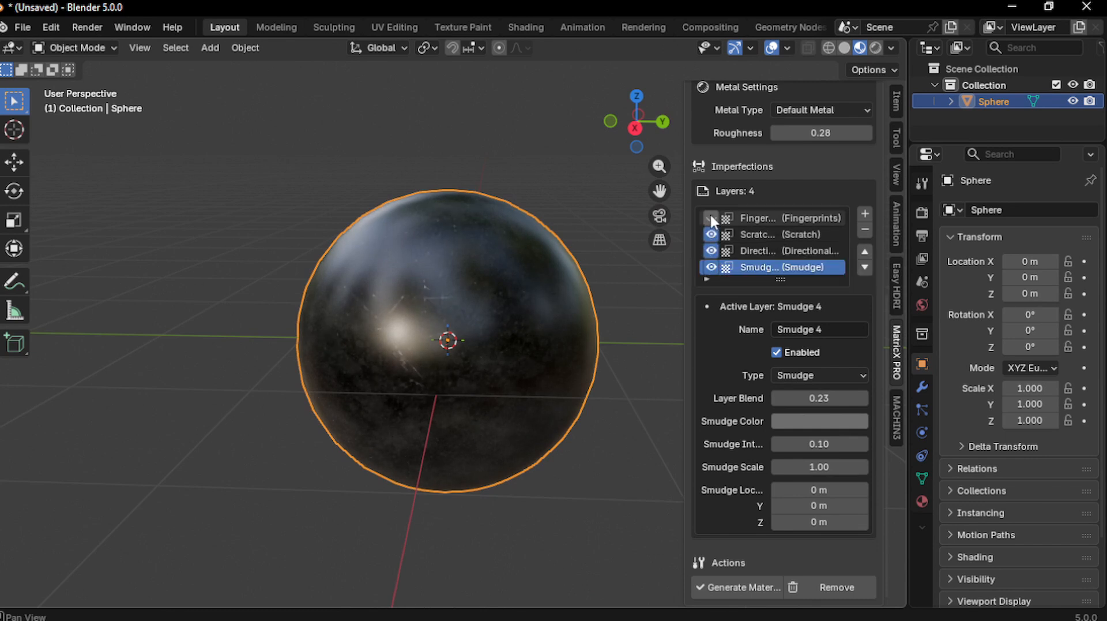
click(701, 225)
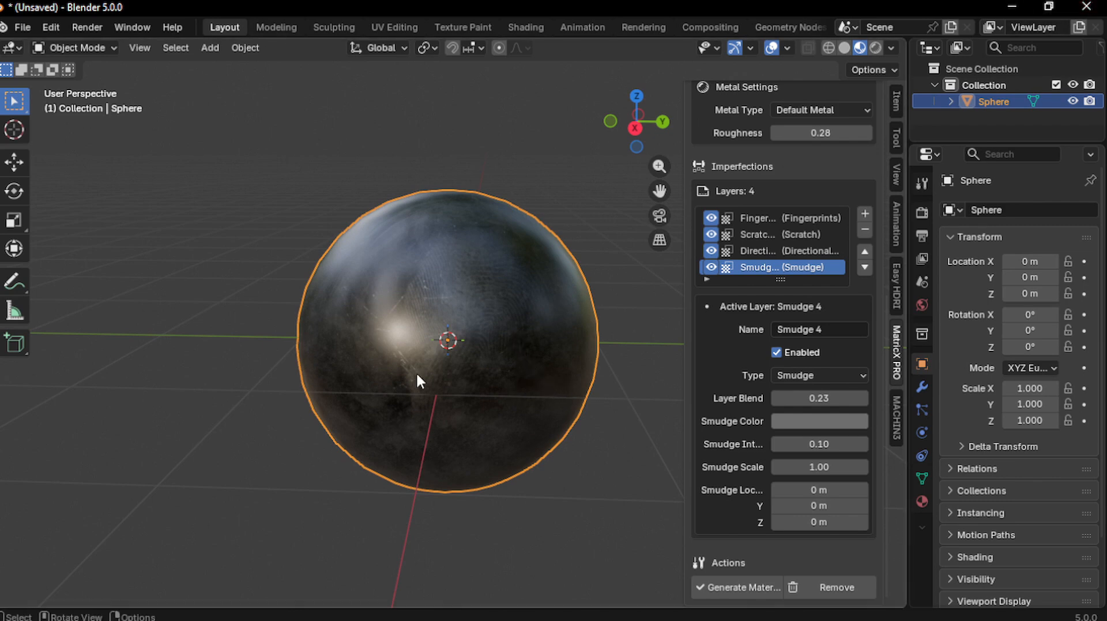
scroll(451, 382, down, 2)
scroll(449, 381, up, 5)
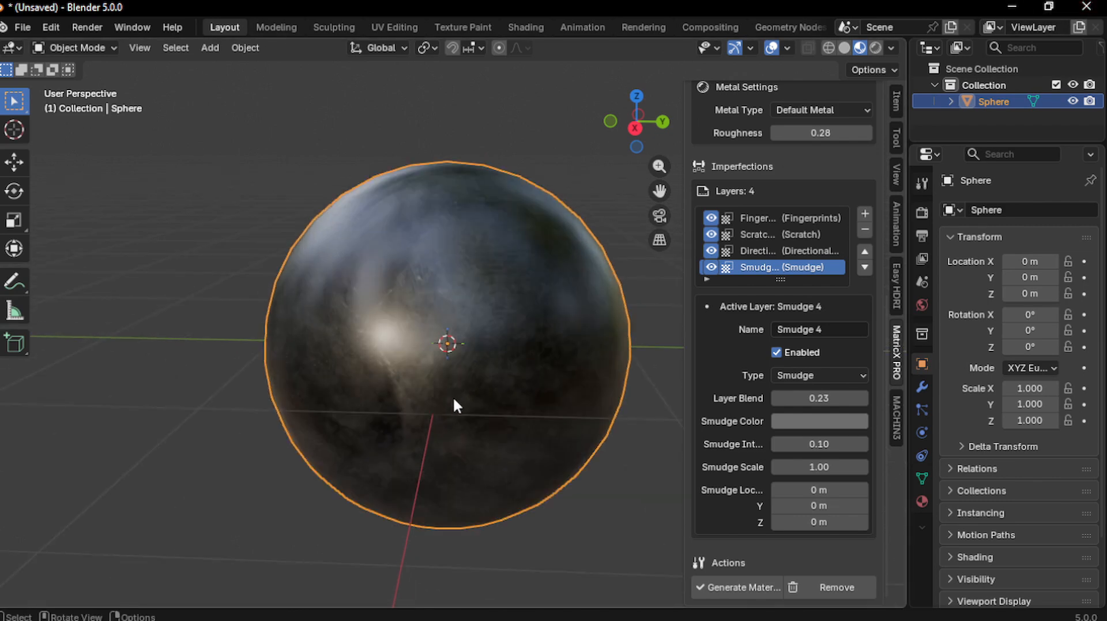
scroll(473, 407, up, 2)
middle_drag(486, 409, 502, 414)
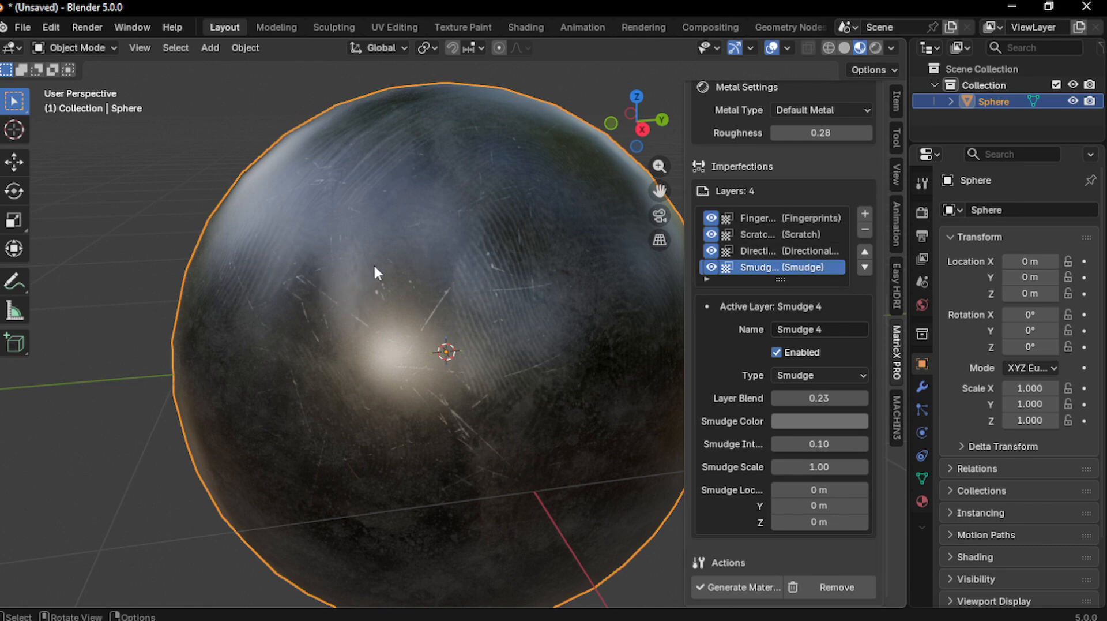
scroll(398, 283, down, 3)
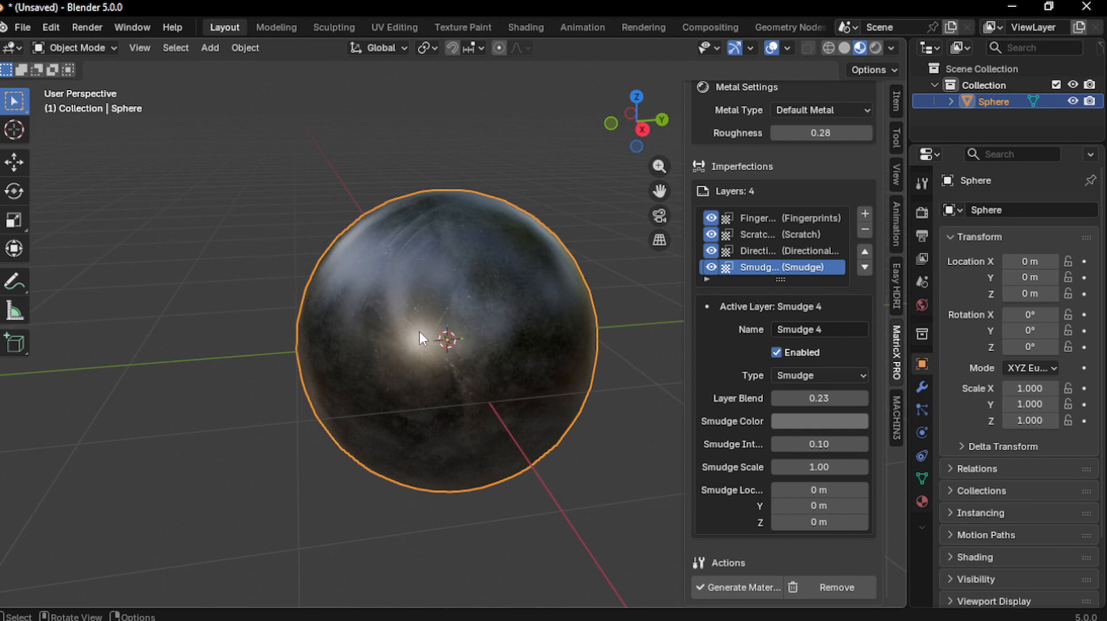
scroll(447, 284, down, 2)
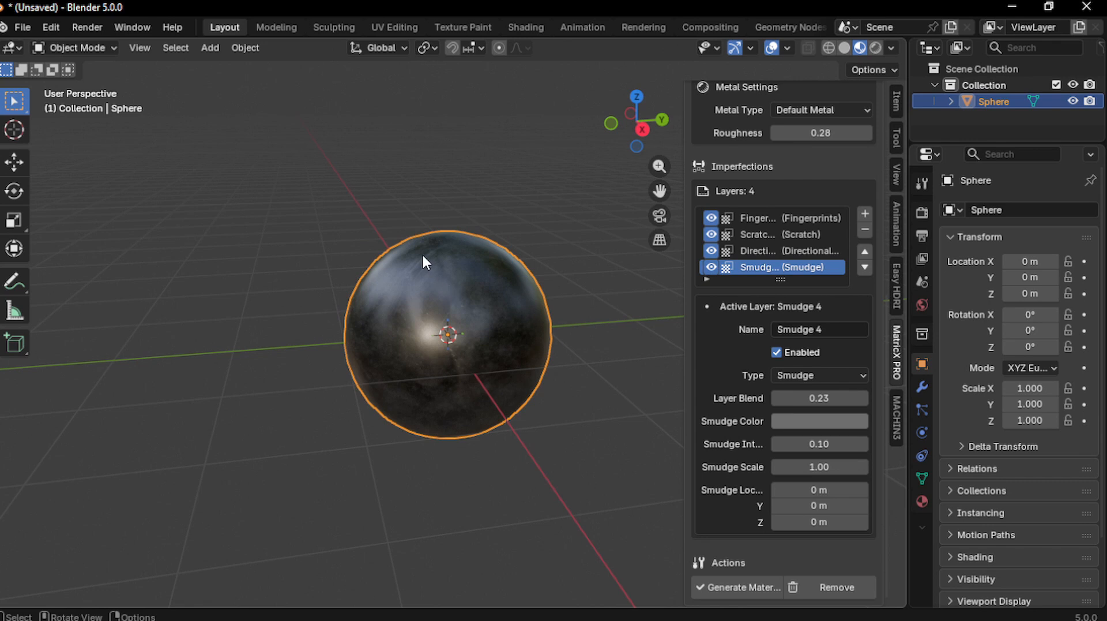
scroll(421, 253, down, 3)
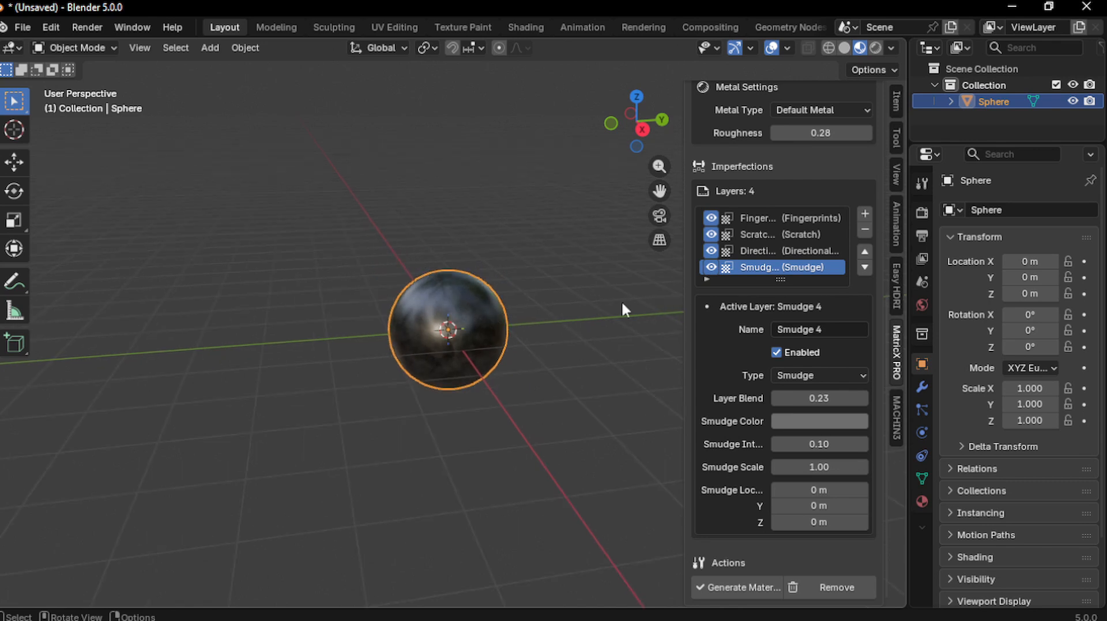
Add a cube and move it along Y beside the sphere (Y −5.8535 m)
key(Delete)
key(shift+a)
mouse_move(372, 284)
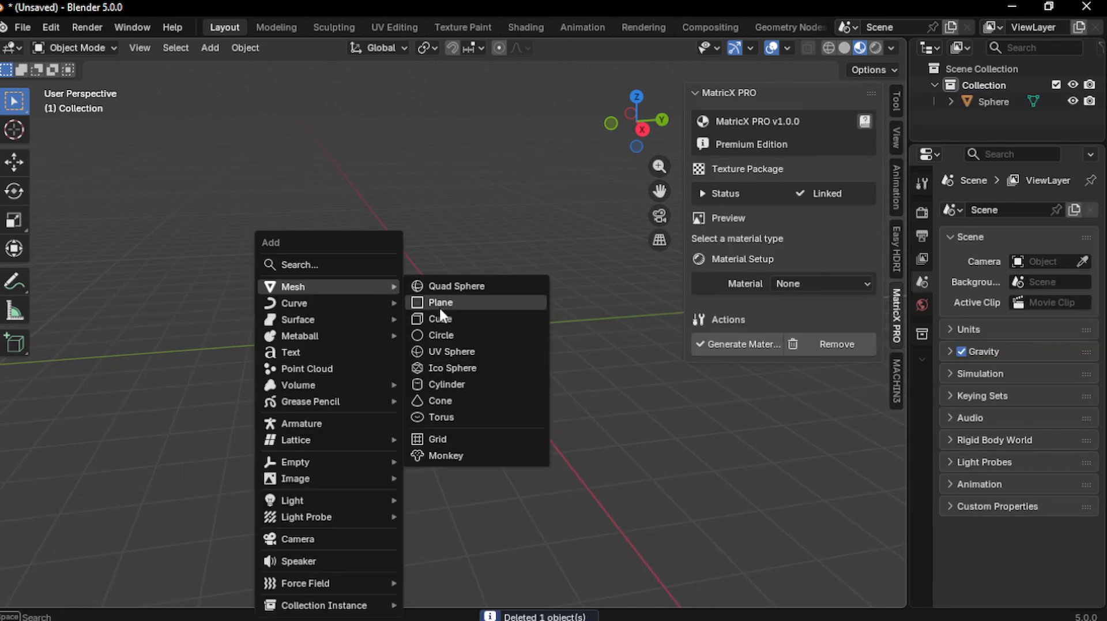
click(446, 316)
key(g)
key(y)
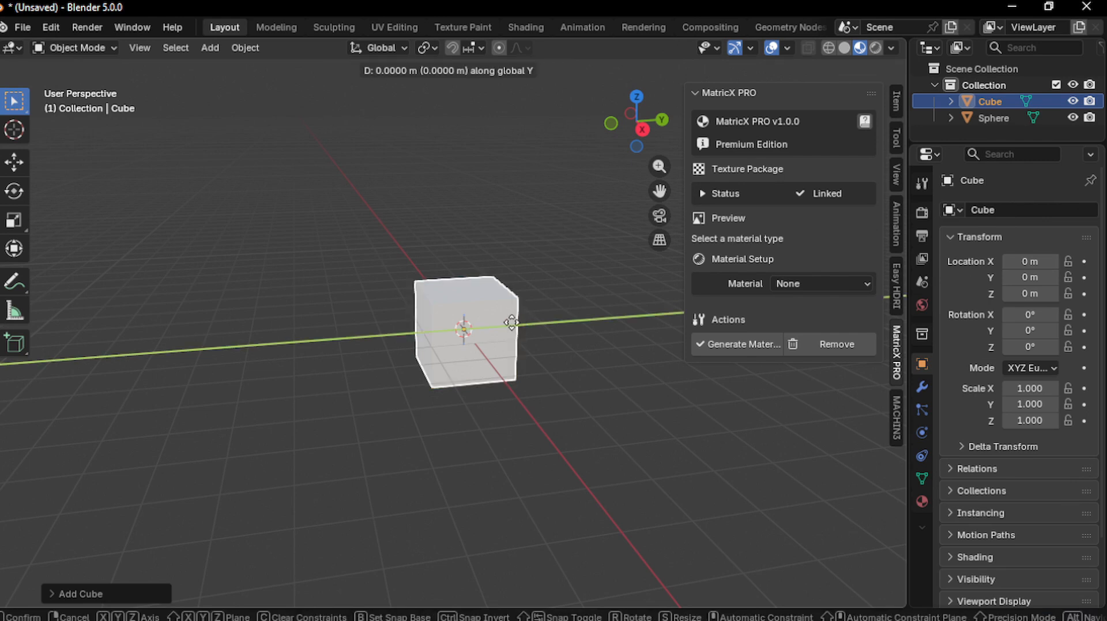
click(287, 325)
middle_drag(287, 326, 509, 285)
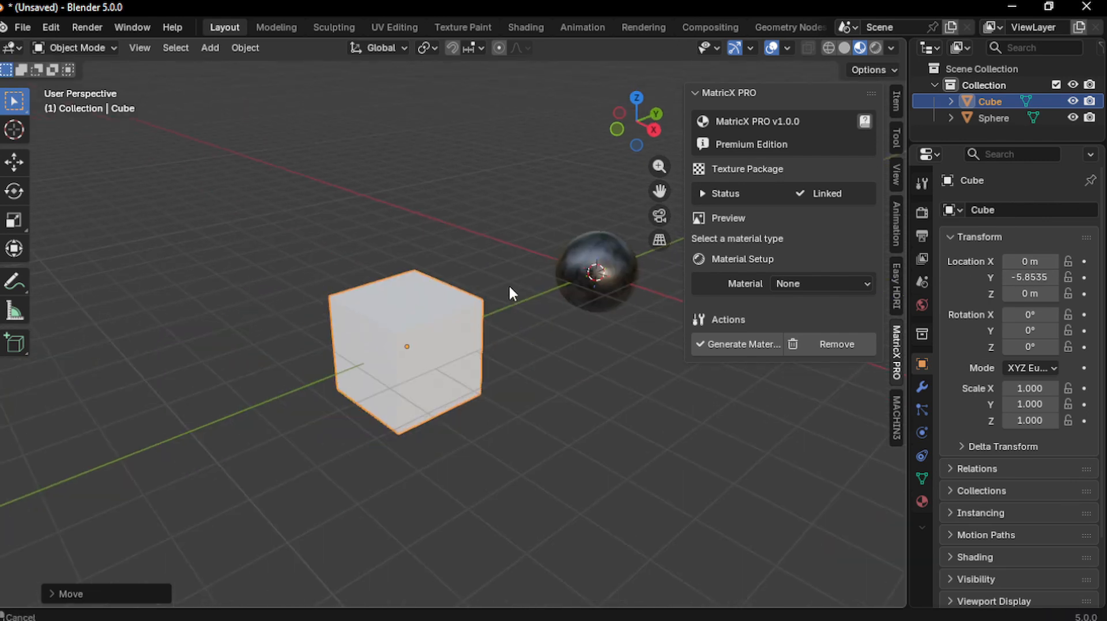
scroll(423, 351, up, 3)
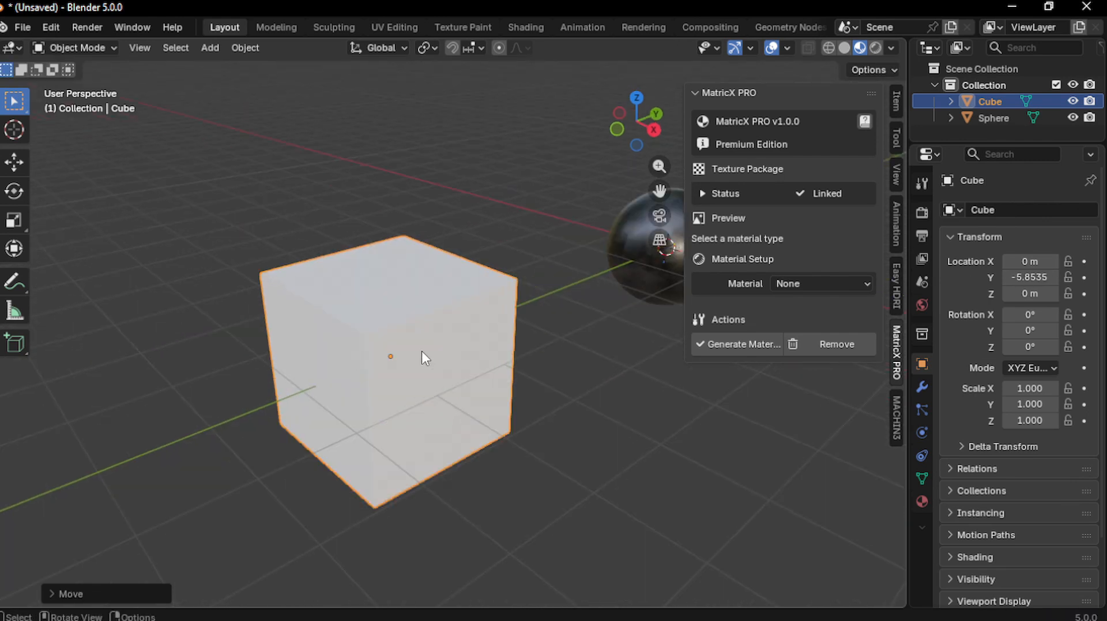
Set the cube's material type to Metal and generate the Titanium Metal variant
click(805, 282)
click(787, 318)
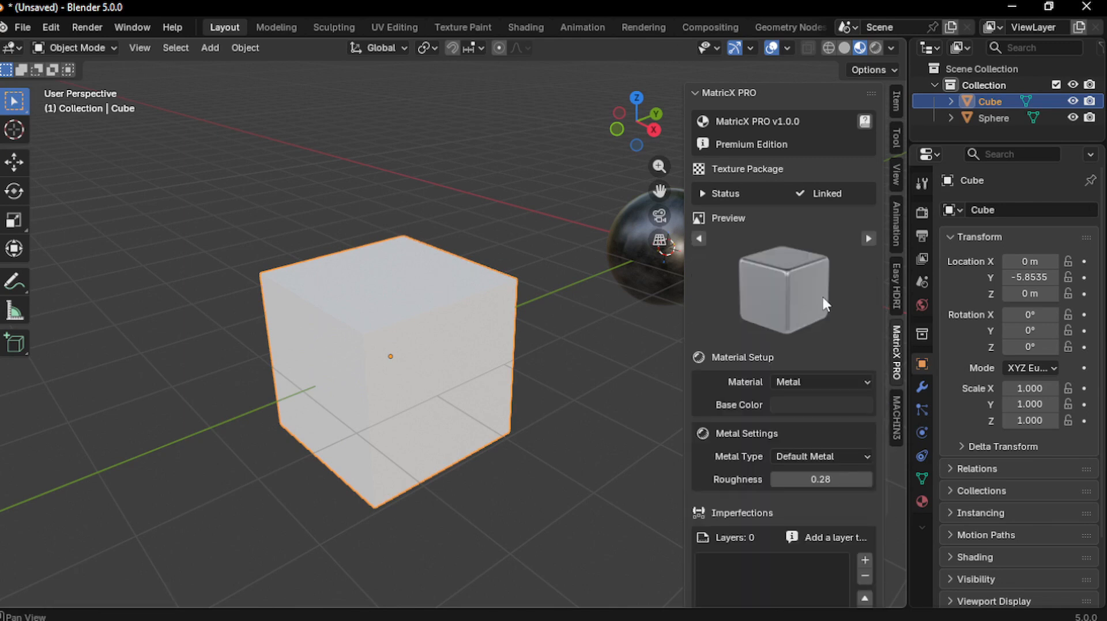
click(866, 238)
click(866, 238)
click(867, 238)
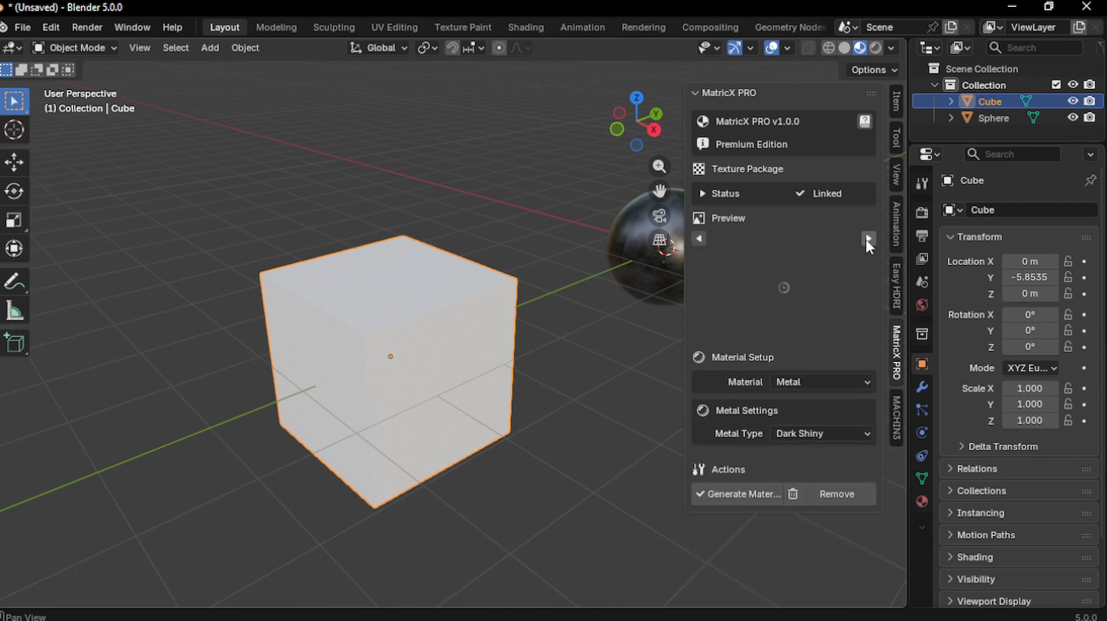
click(866, 239)
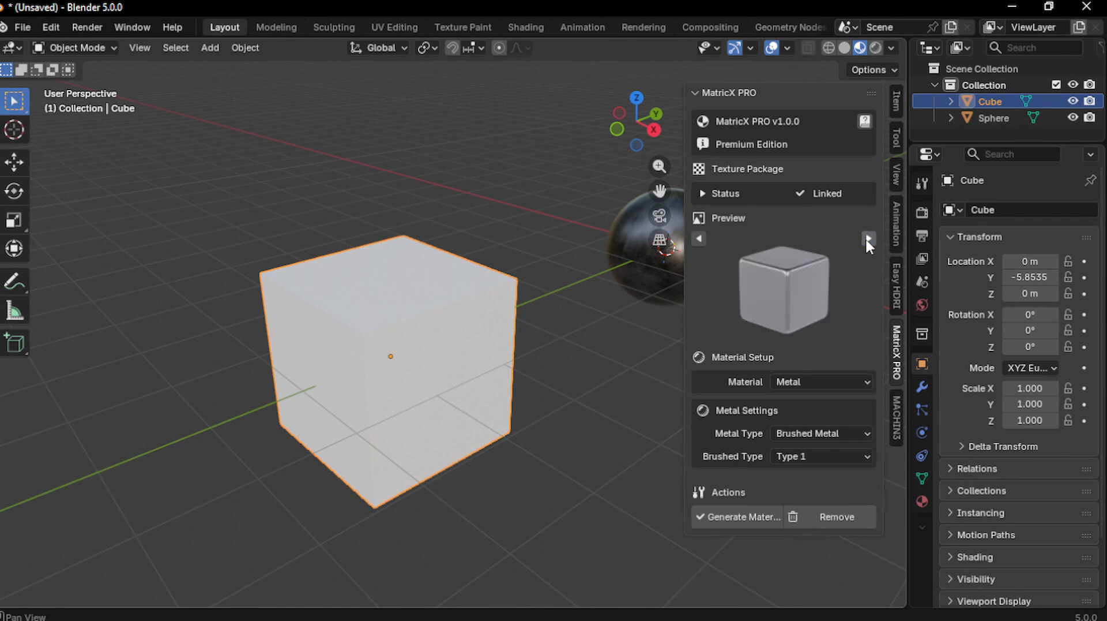
click(866, 239)
click(866, 239)
click(867, 239)
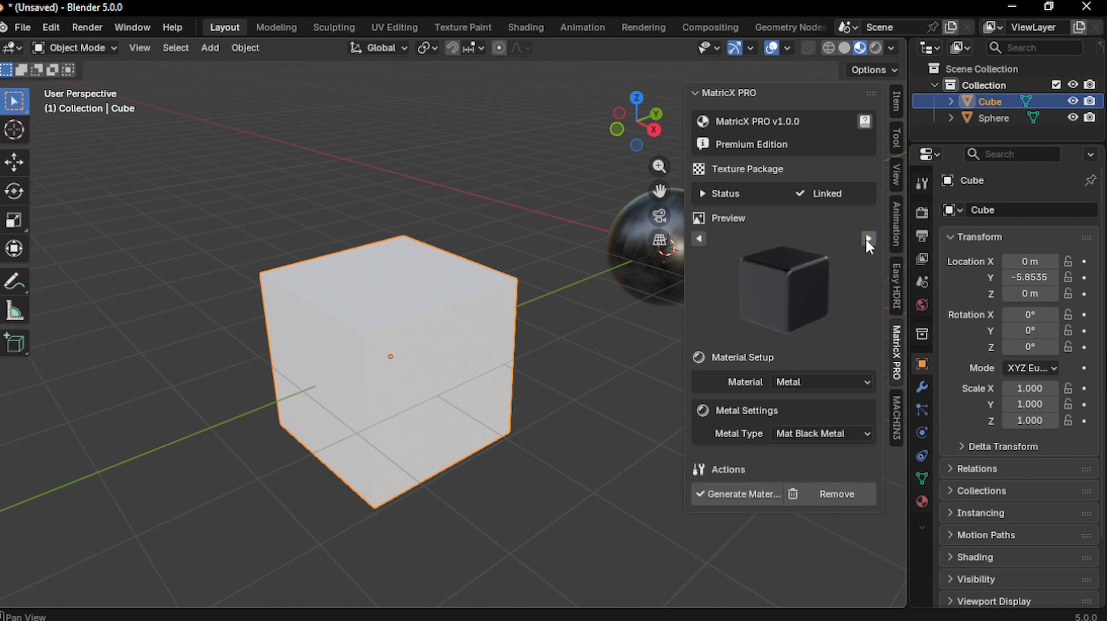
click(868, 238)
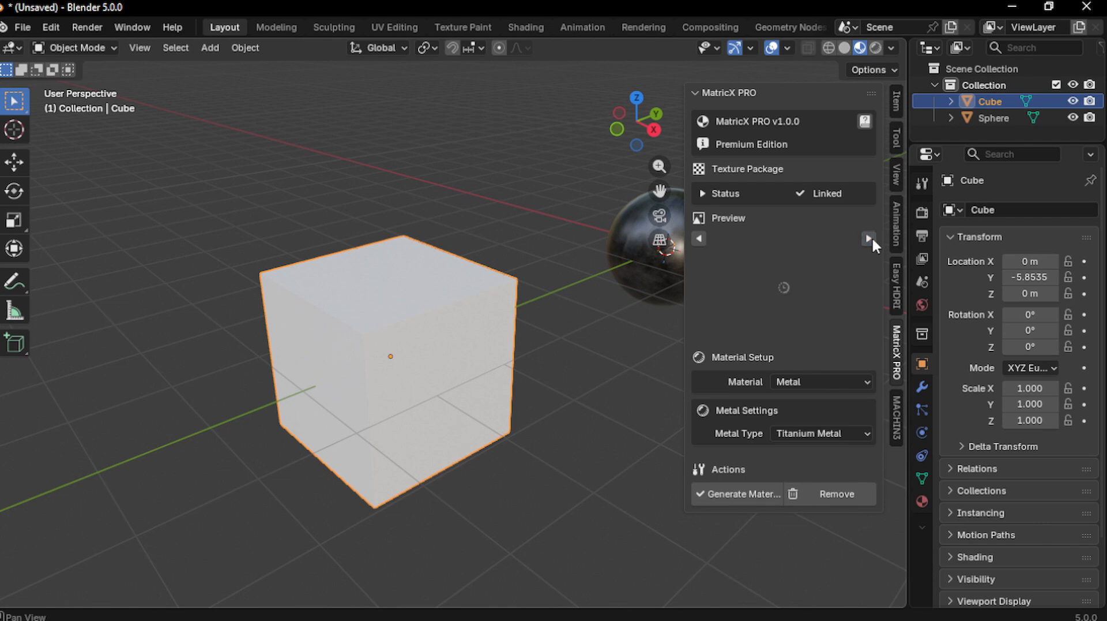
click(731, 494)
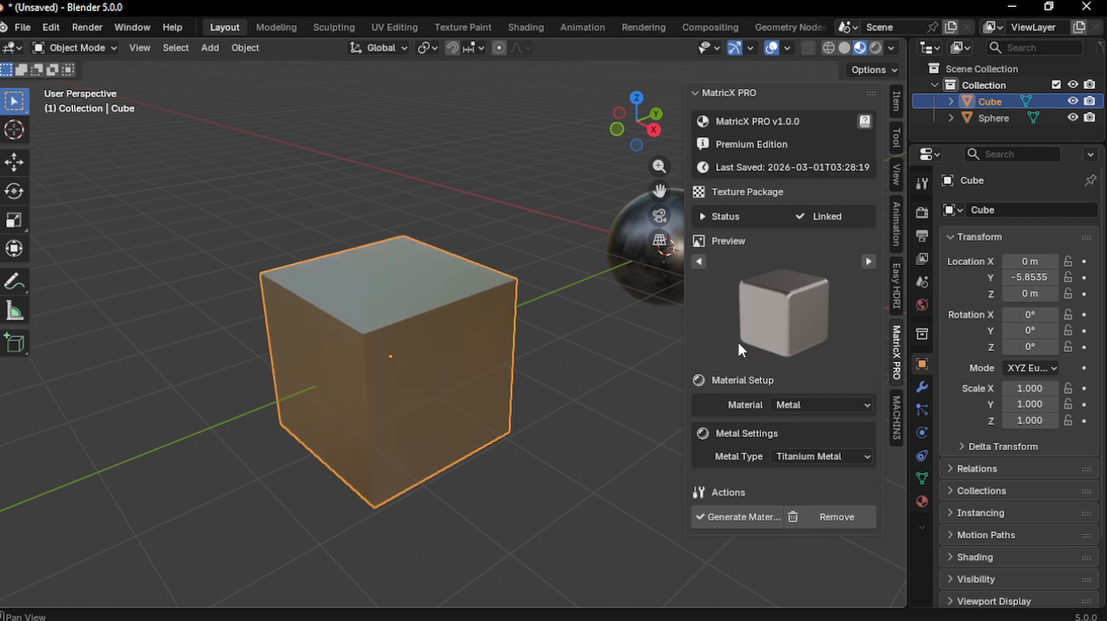
middle_drag(404, 323, 278, 304)
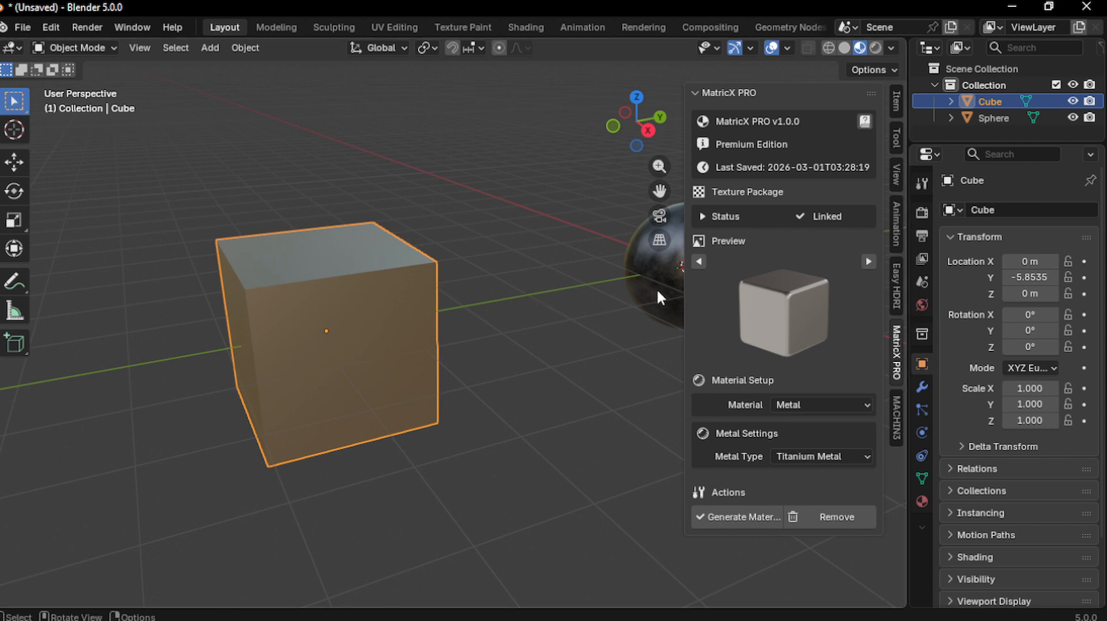
Delete the test cube with X and reselect the metal sphere
click(631, 272)
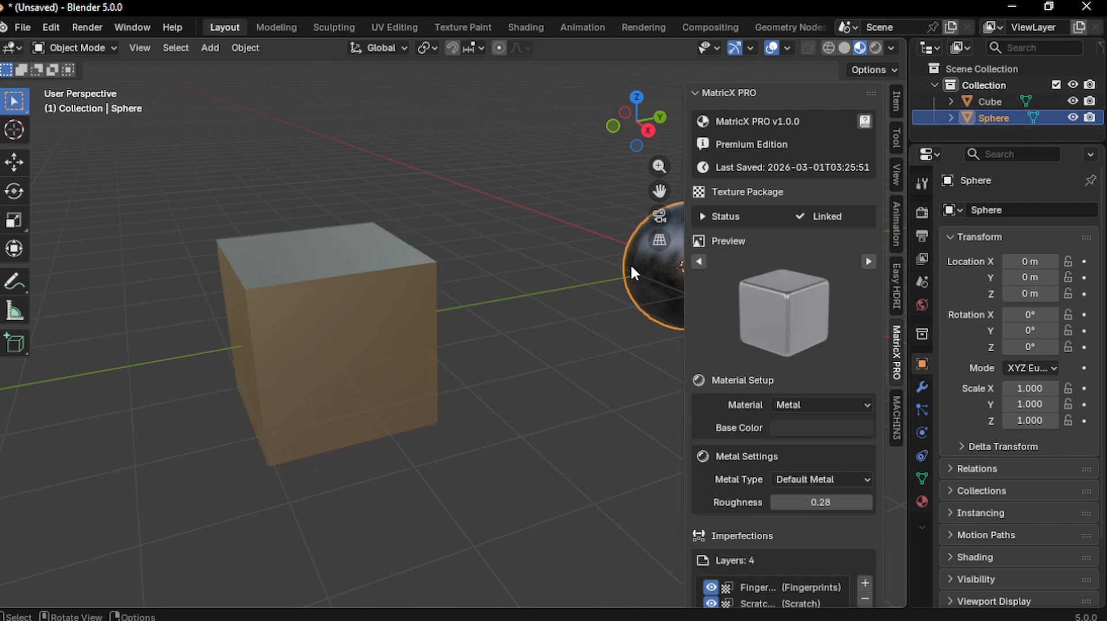
scroll(778, 346, down, 5)
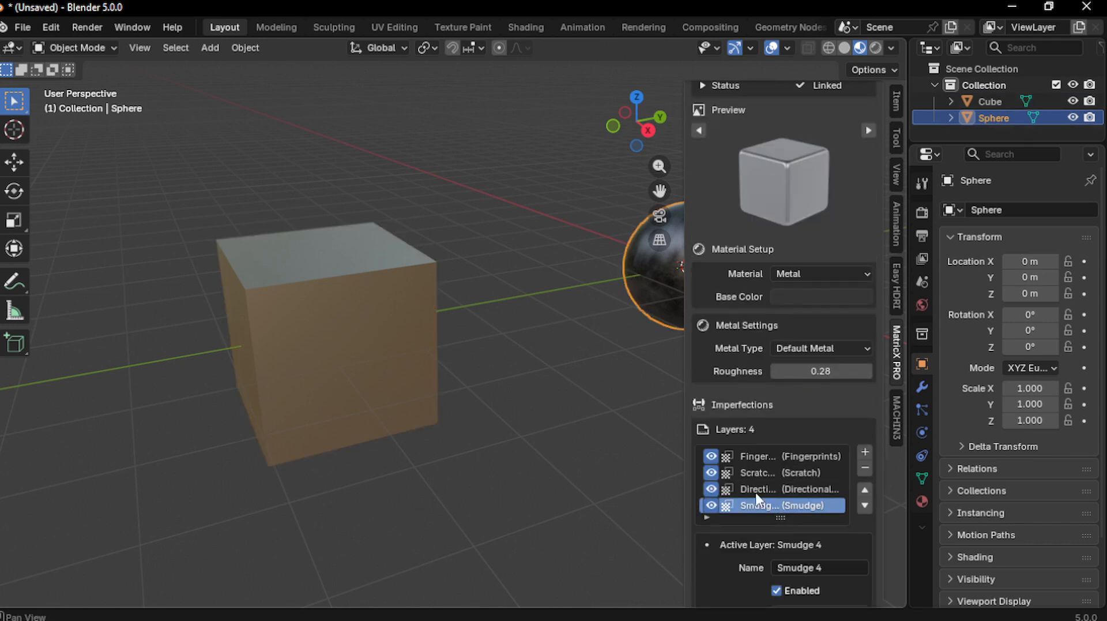
shift+middle_drag(552, 369, 415, 392)
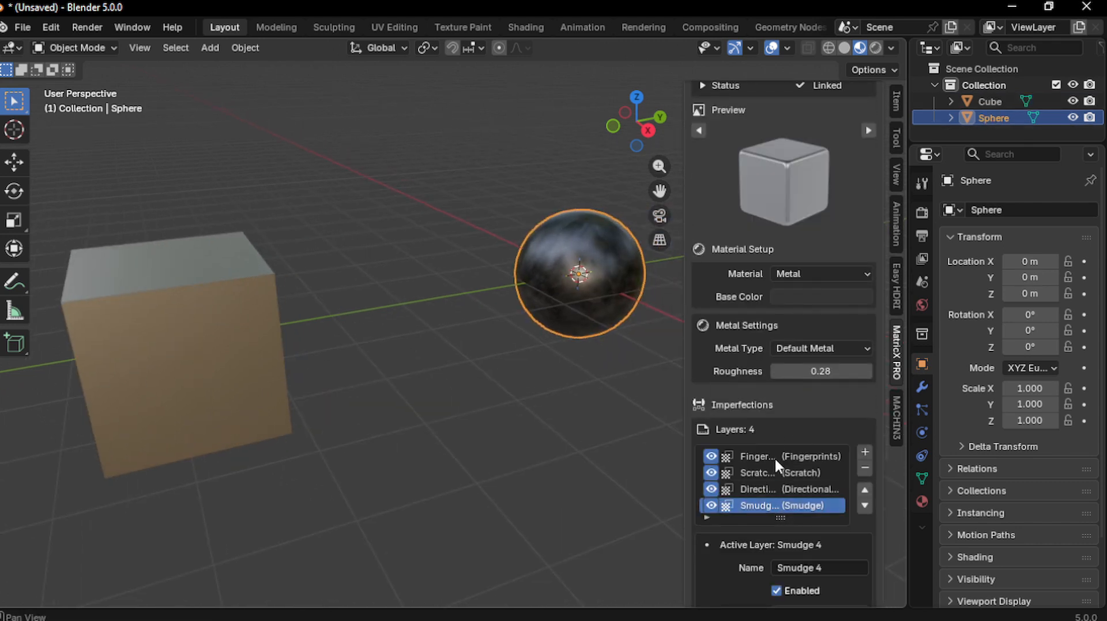
scroll(808, 484, down, 5)
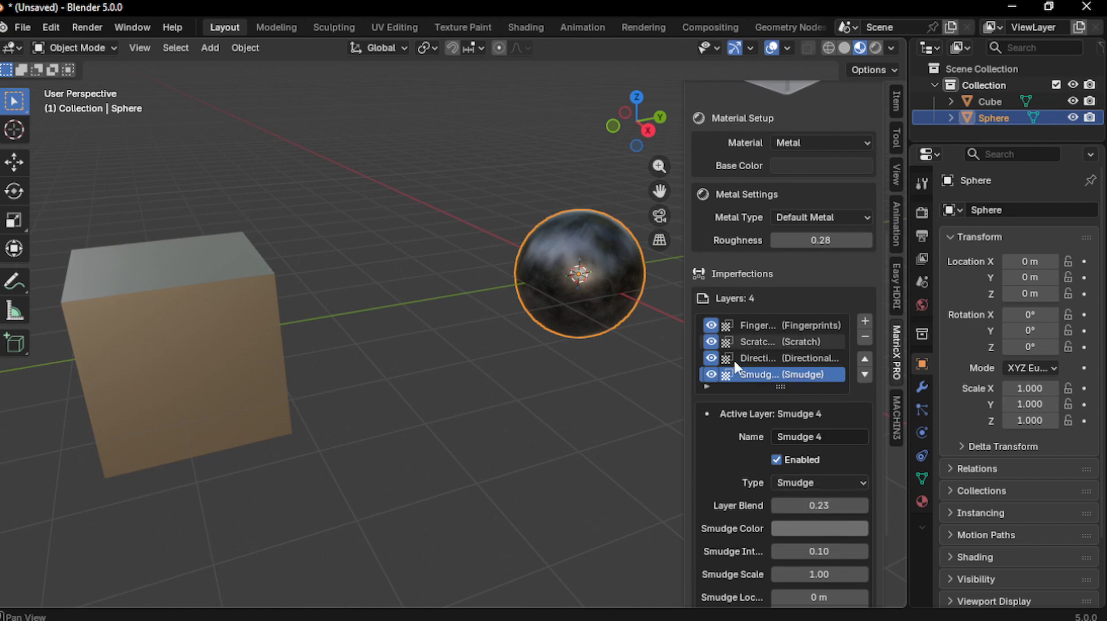
click(195, 393)
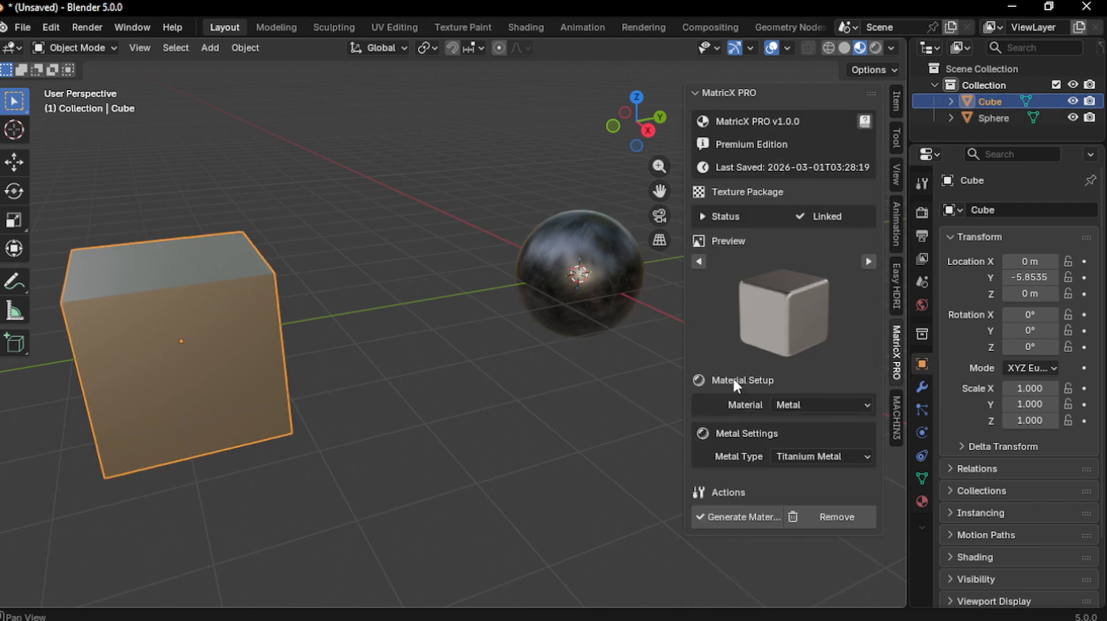
key(x)
click(370, 292)
shift+middle_drag(456, 332, 423, 360)
scroll(450, 340, up, 2)
click(424, 359)
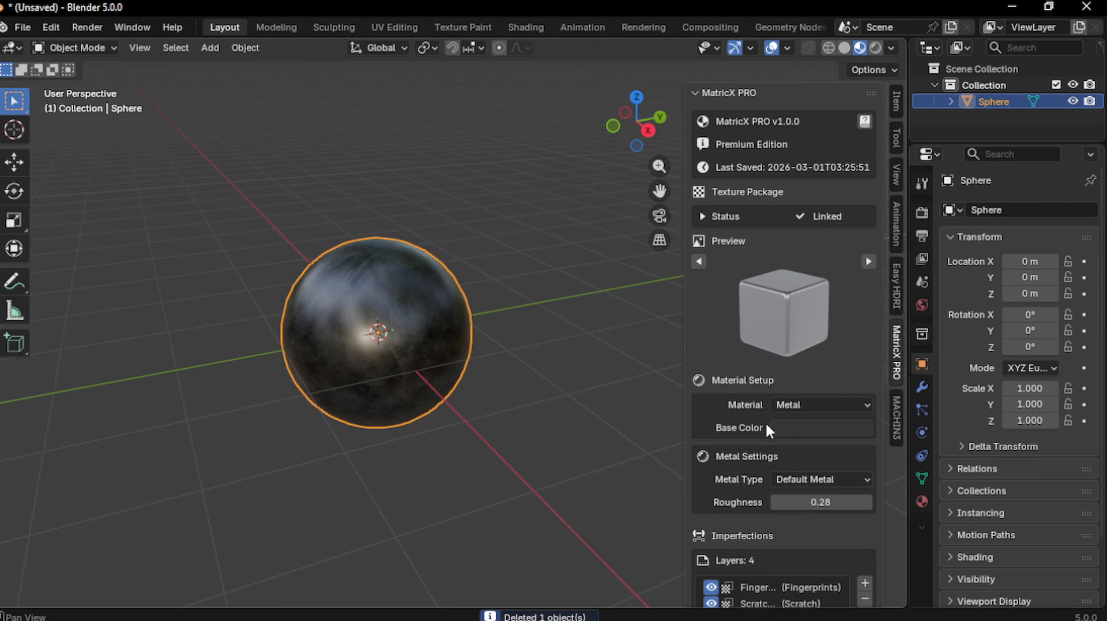
Preview the Special Mat Gold material in its Hammered Gold variant
click(786, 403)
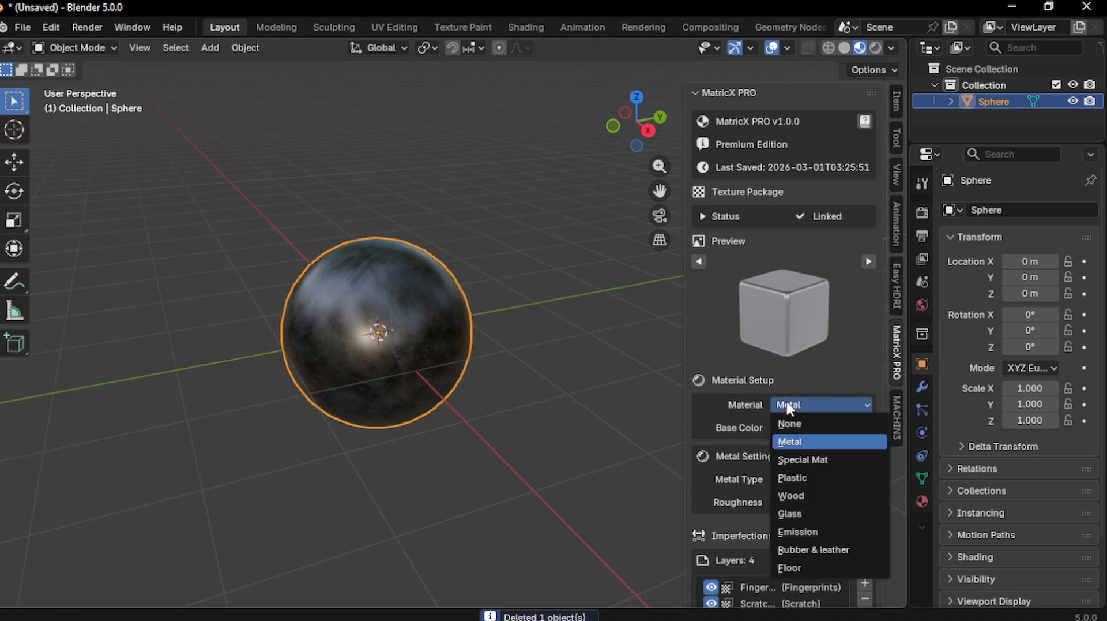
click(825, 460)
click(806, 426)
click(817, 443)
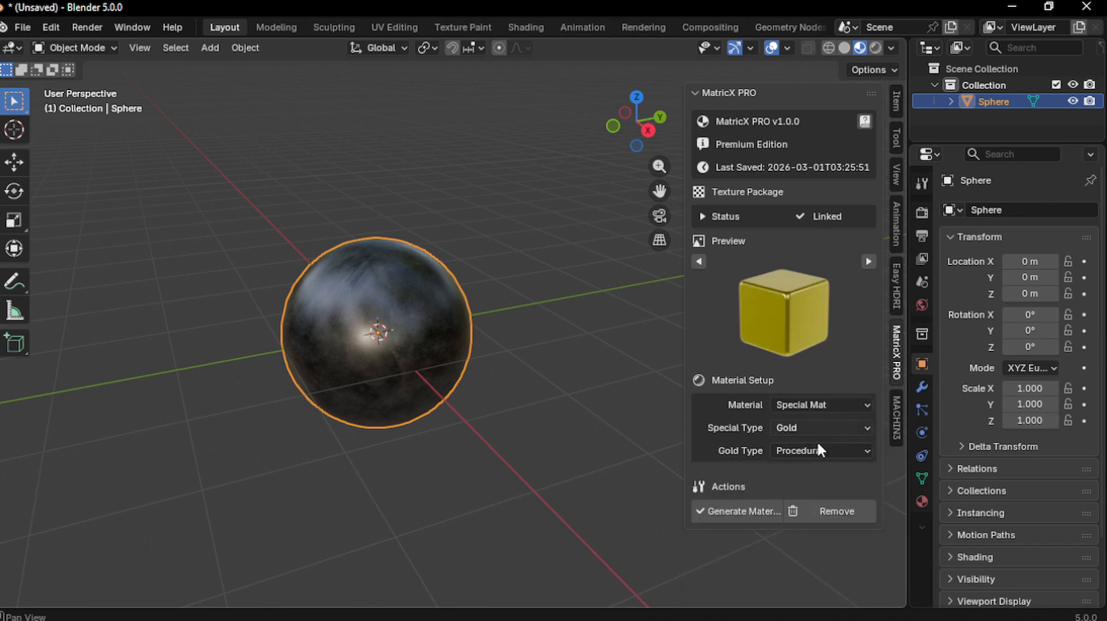
click(805, 451)
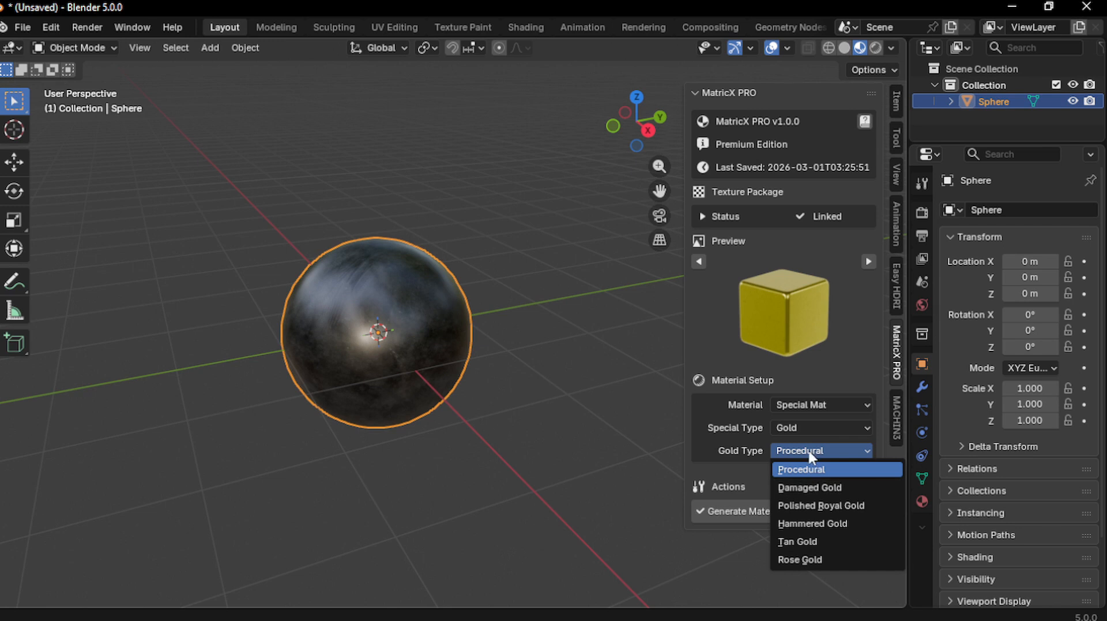
click(805, 525)
click(806, 454)
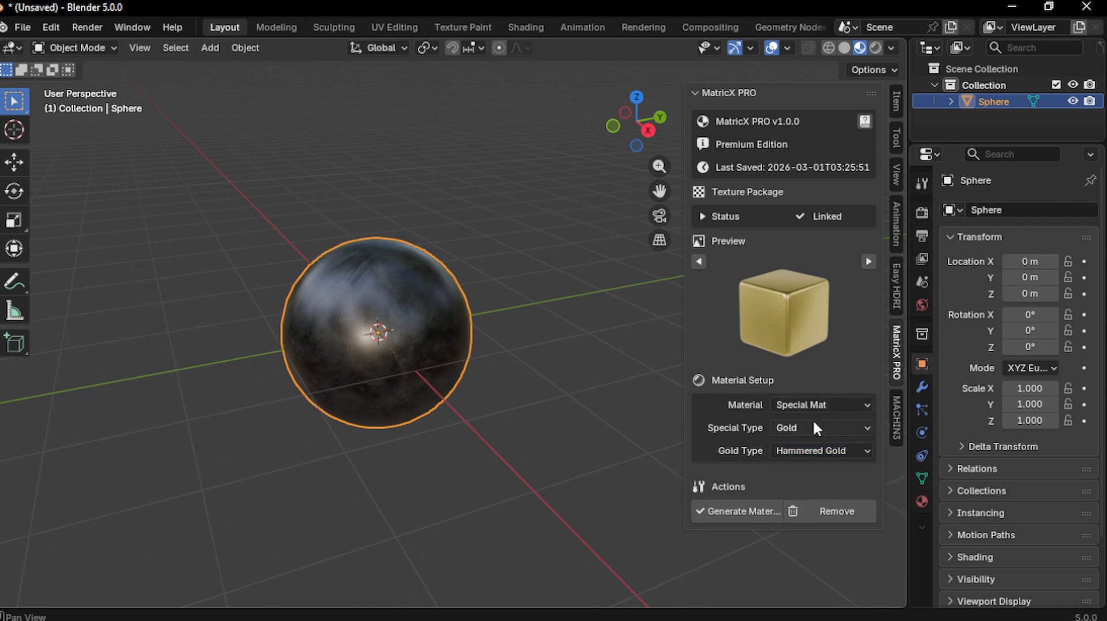
Change the sphere's MatricX material type to Plastic
click(815, 405)
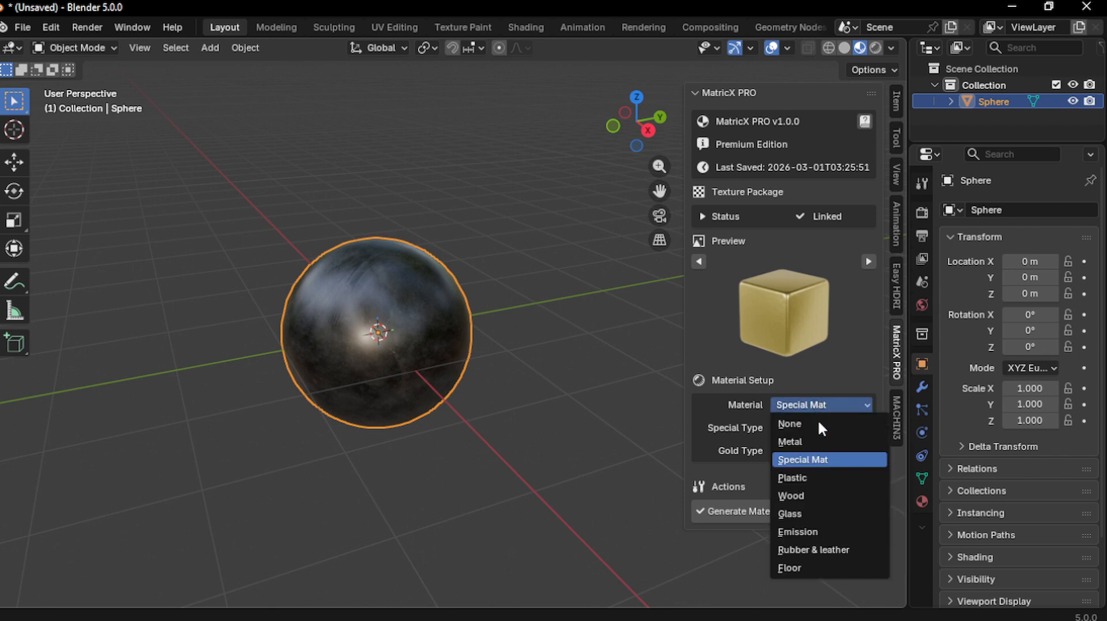
click(794, 479)
scroll(787, 375, down, 5)
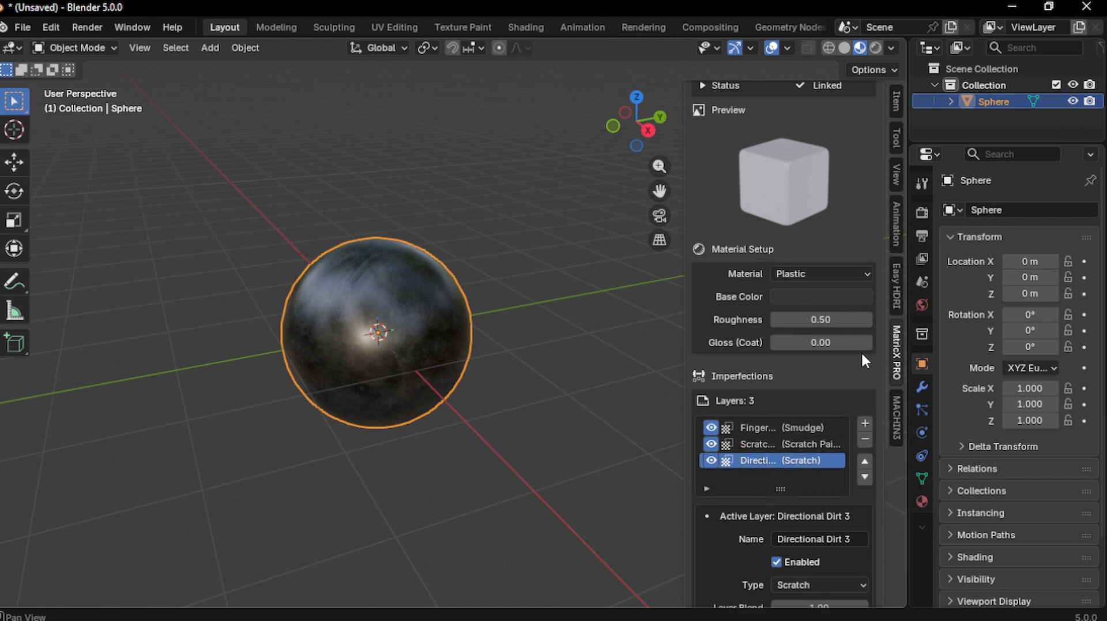
Set the MatricX PRO material type to Wood and preview the Dark Wood and Light Wood types
scroll(818, 337, up, 3)
click(818, 338)
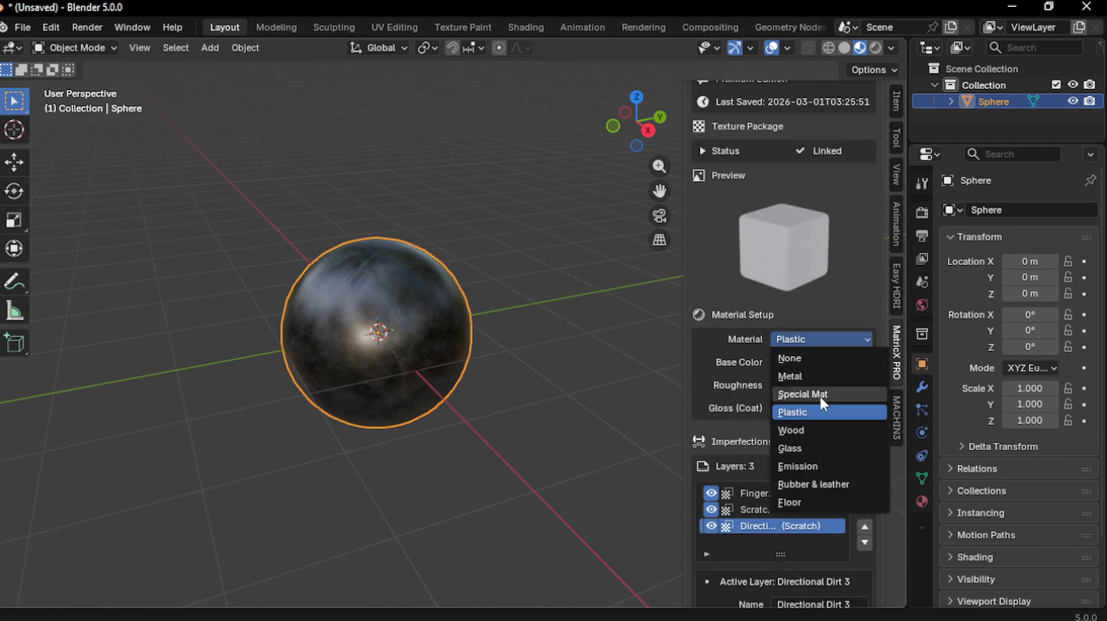
click(797, 429)
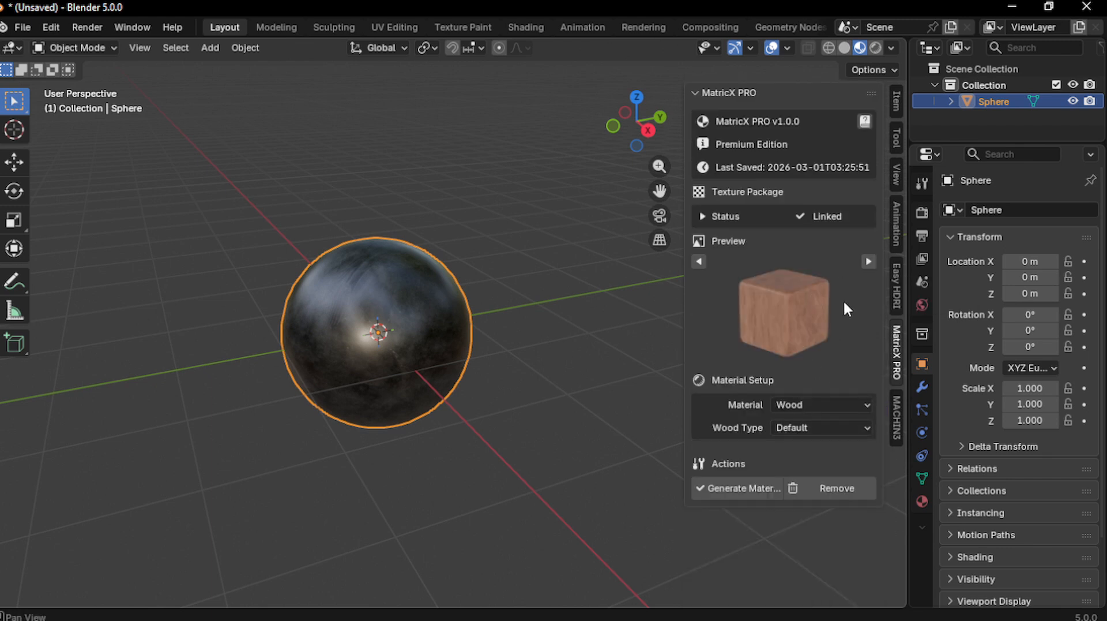
click(867, 264)
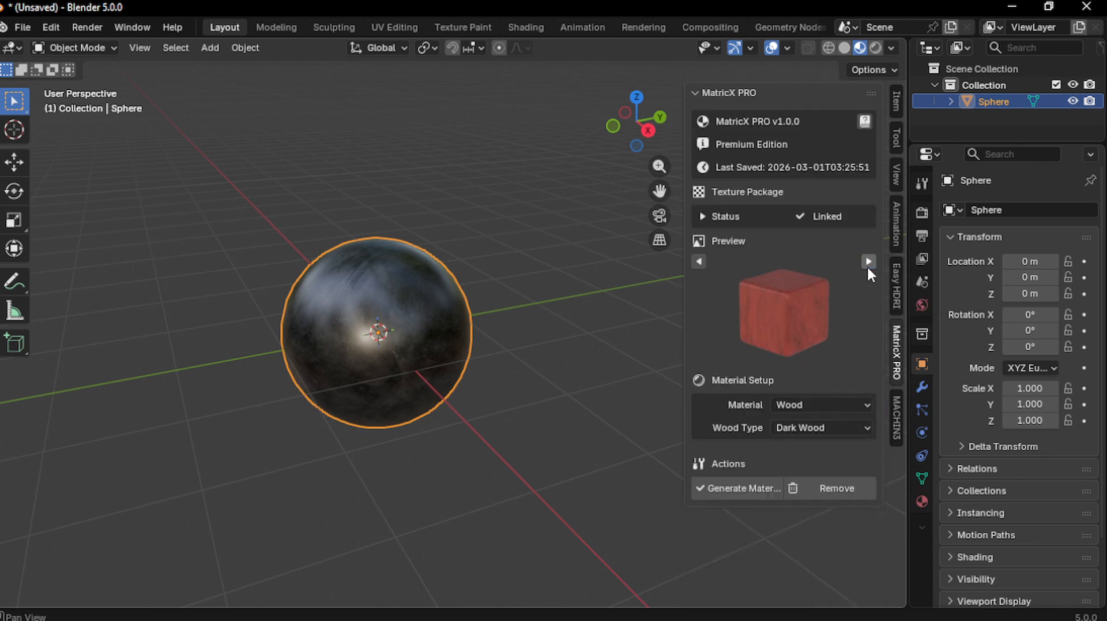
click(867, 264)
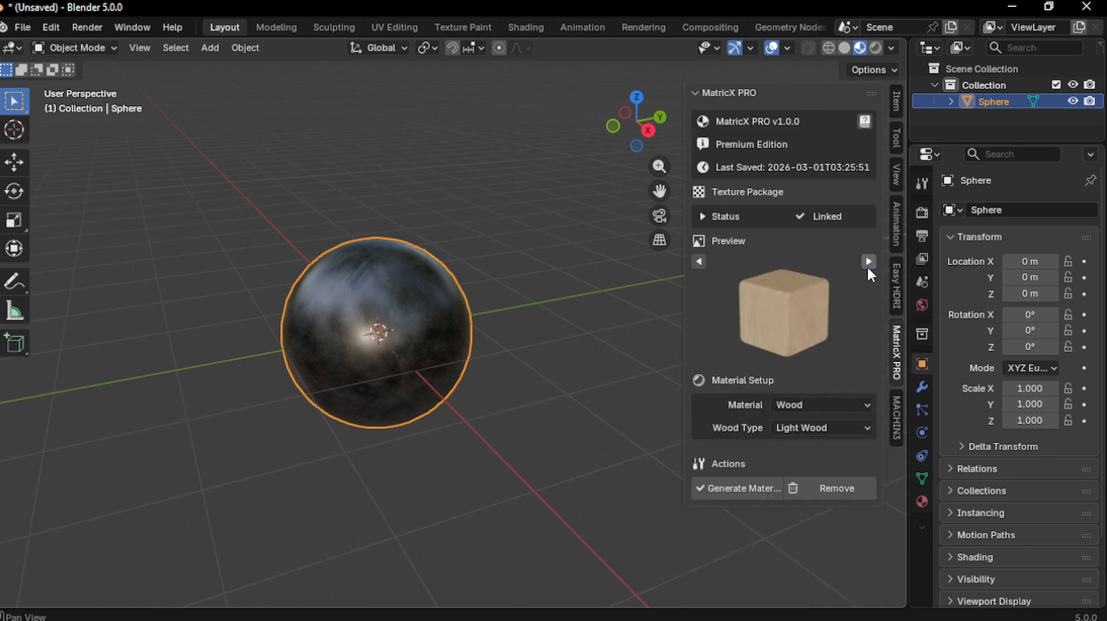
Preview the Glass type, then Emission, and show the emission base colour picker
click(810, 405)
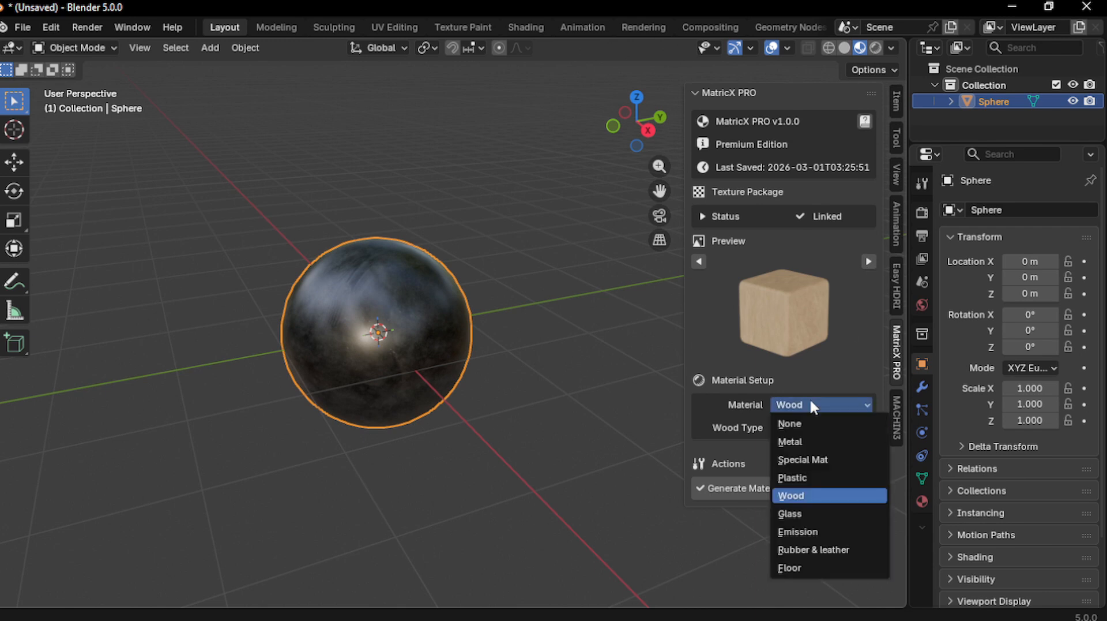
click(794, 512)
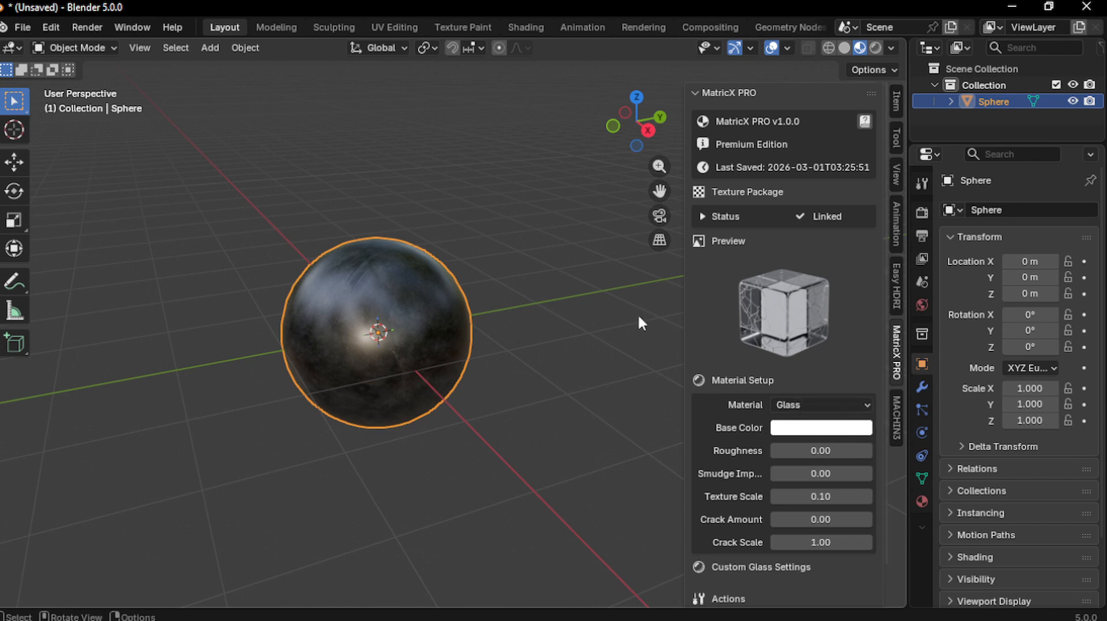
click(785, 406)
click(797, 529)
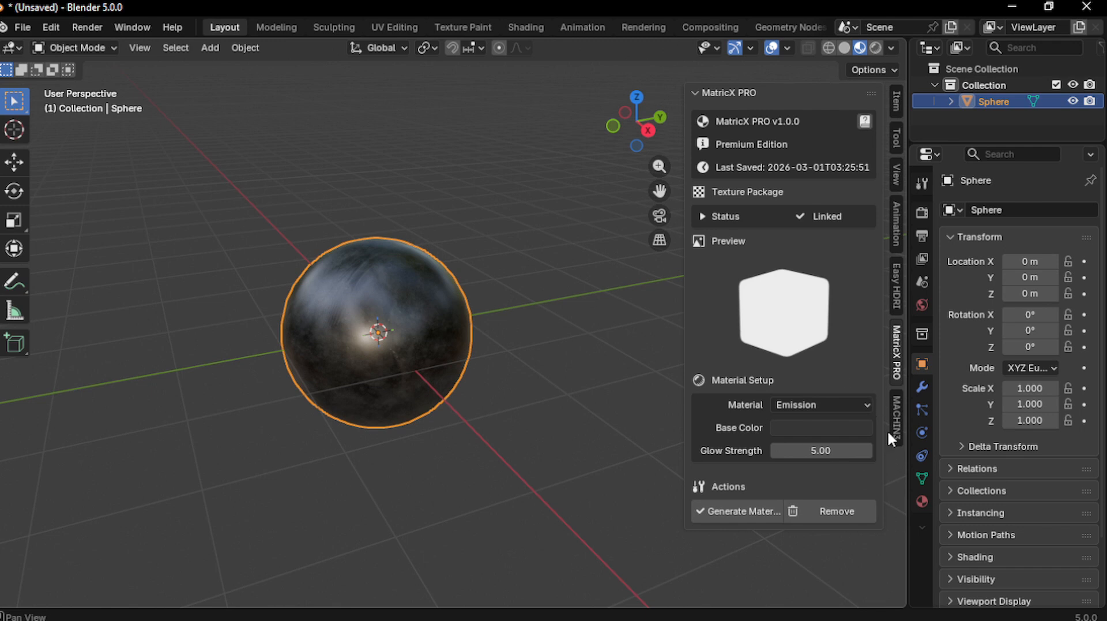
click(795, 429)
In the Shading workspace, pan and zoom around the metal material's Imperfection node groups
click(527, 26)
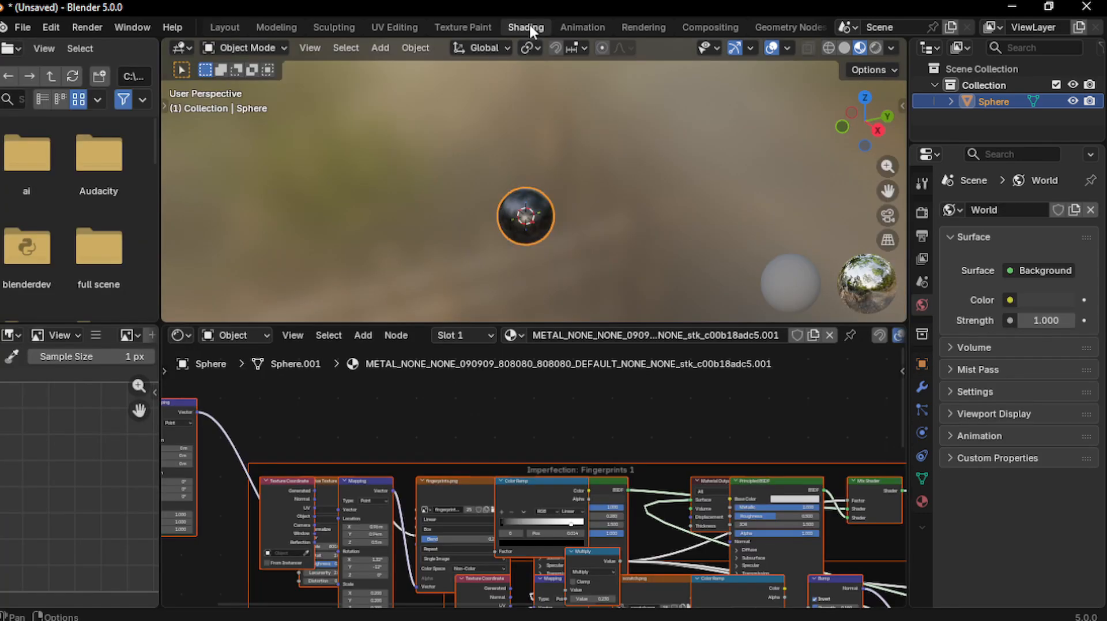
middle_drag(715, 520, 659, 479)
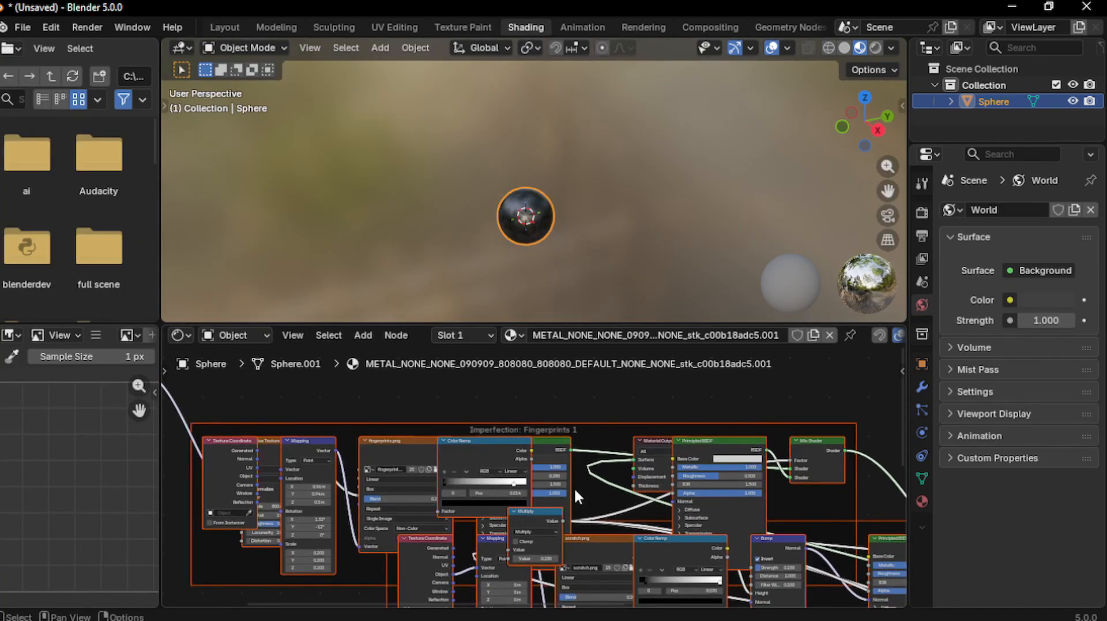
scroll(575, 488, down, 2)
middle_drag(575, 488, 486, 409)
scroll(635, 493, down, 2)
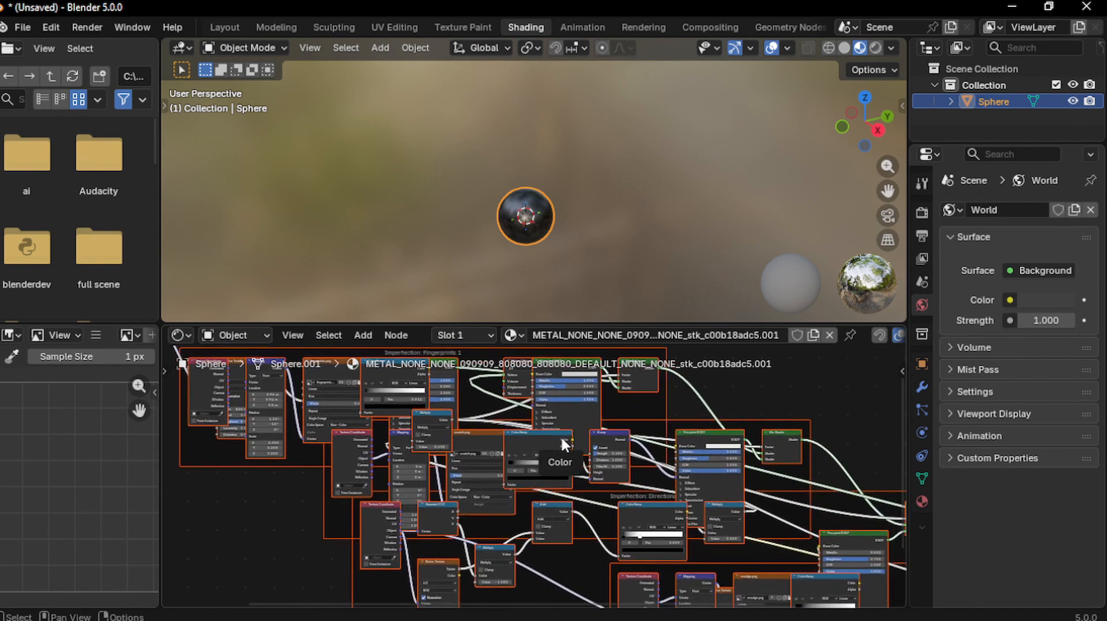
scroll(653, 464, down, 2)
middle_drag(709, 487, 618, 442)
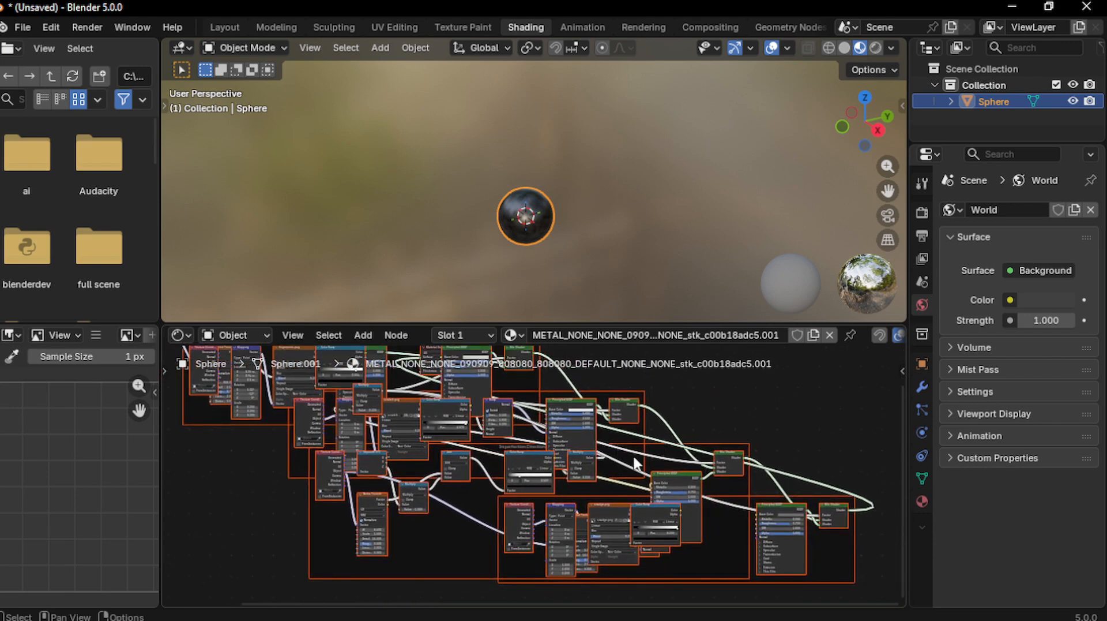
scroll(641, 467, up, 1)
middle_drag(503, 398, 543, 450)
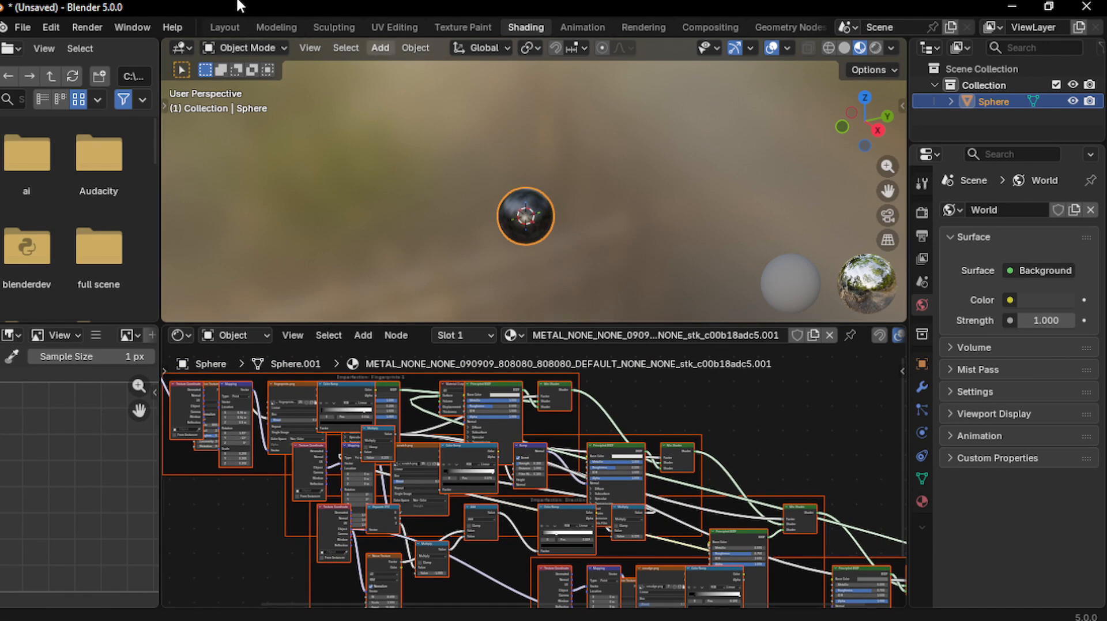
middle_drag(363, 428, 381, 478)
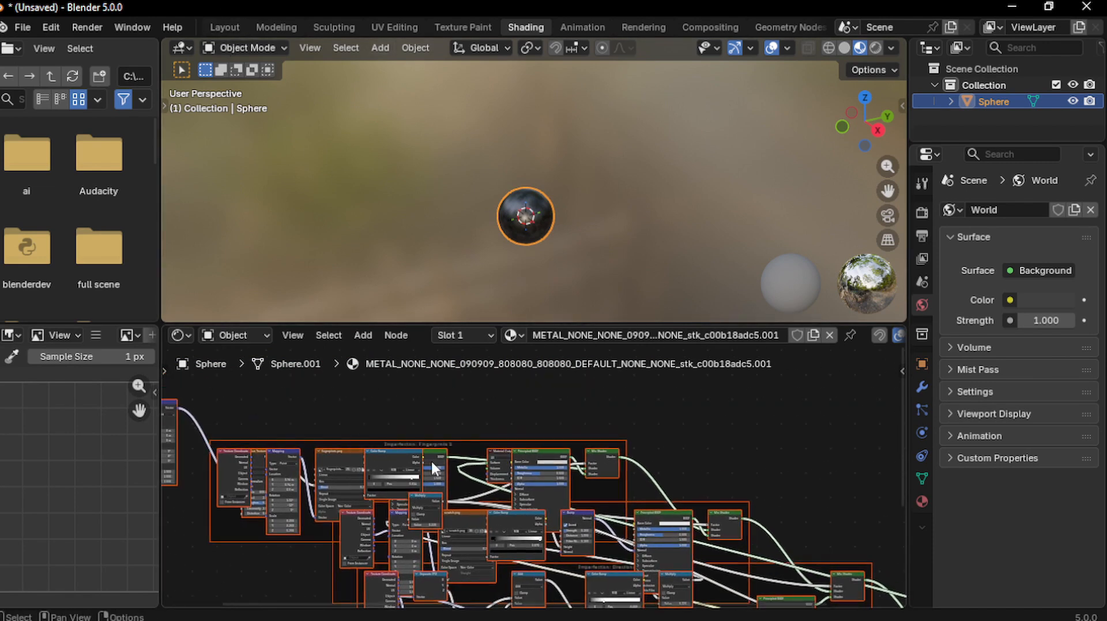
middle_drag(590, 496, 561, 496)
middle_drag(600, 518, 616, 526)
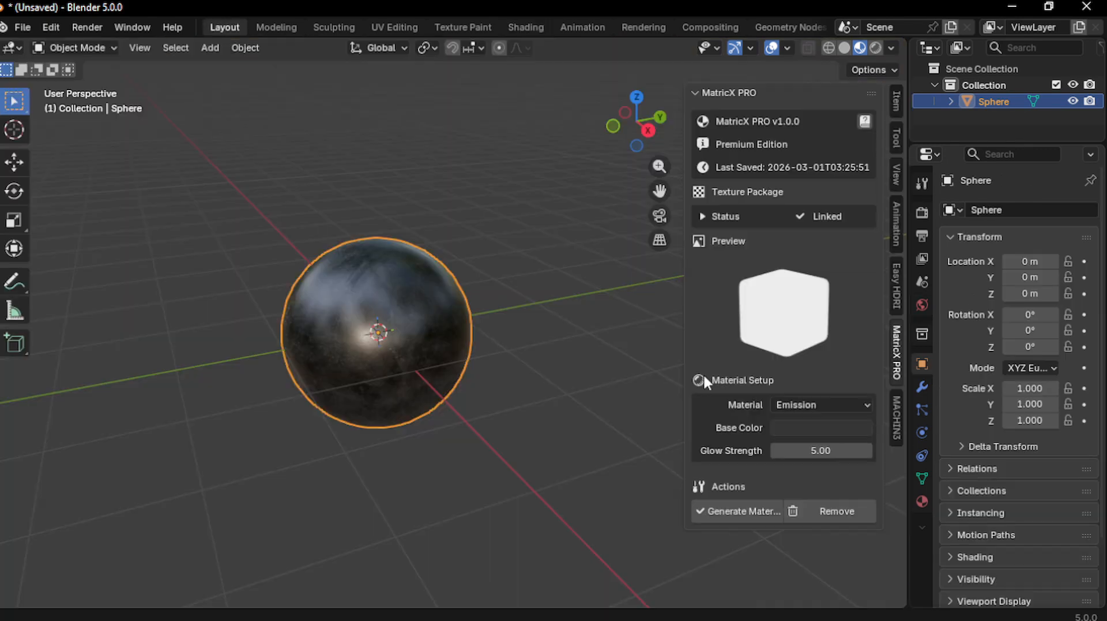
Set the material type to Rubber & leather and inspect its base colour
click(809, 403)
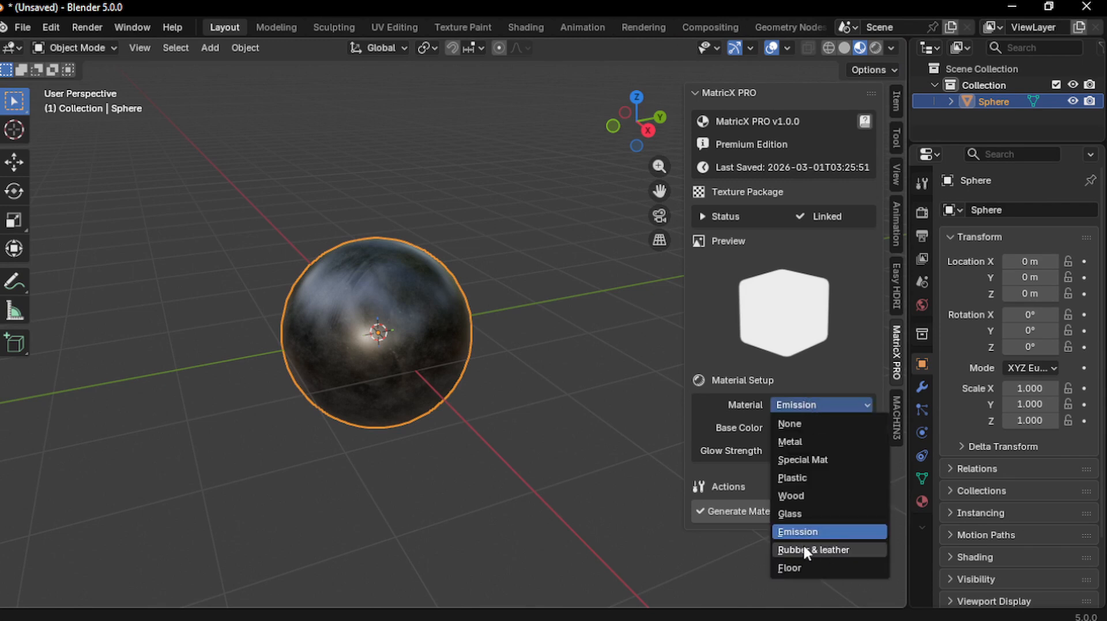
click(805, 548)
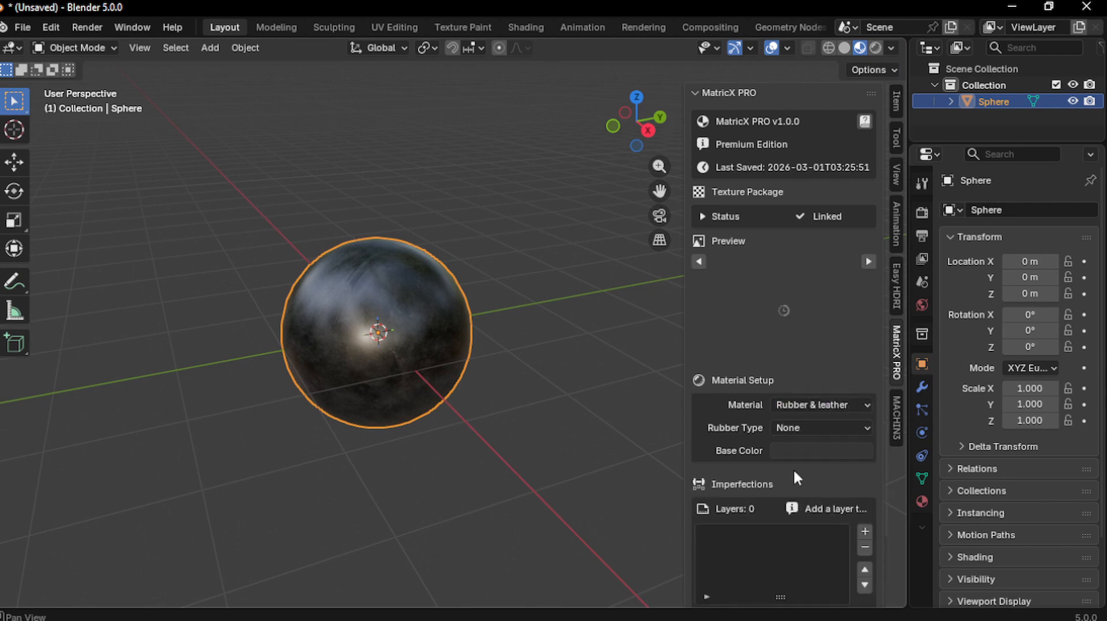
click(795, 427)
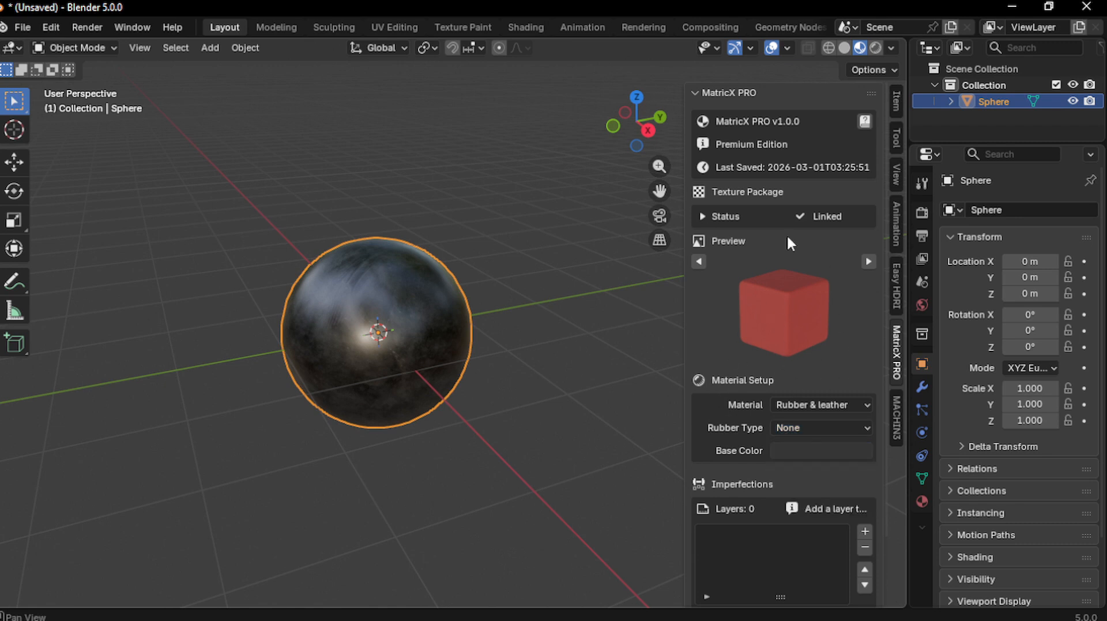
click(780, 450)
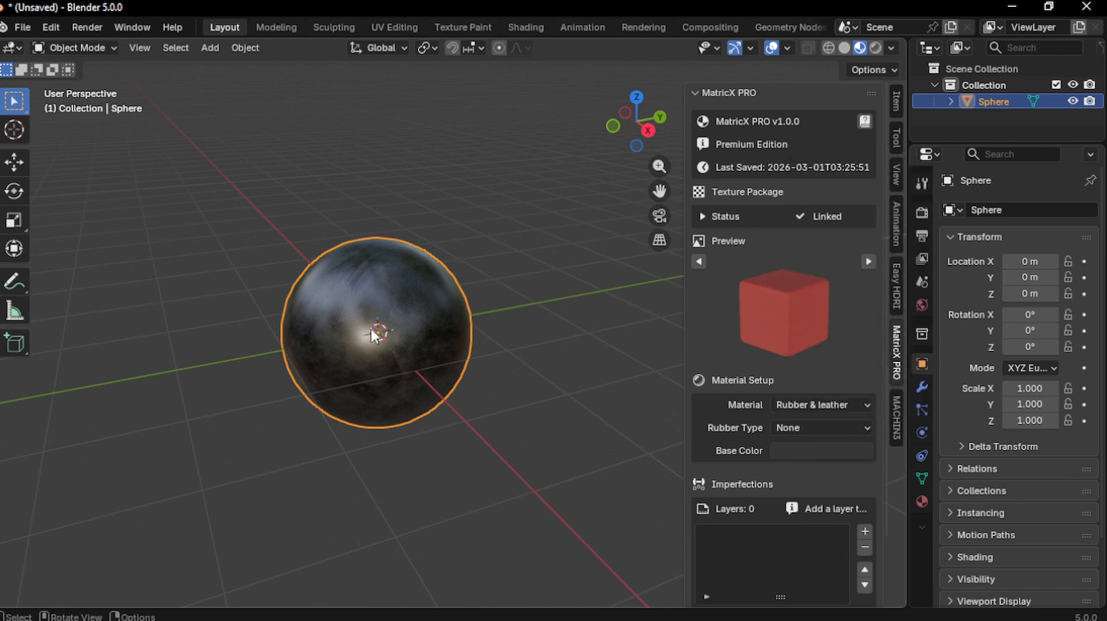
Preview the Normal, Black Leather and Brown Leather rubber types, then set the material to Floor
click(789, 428)
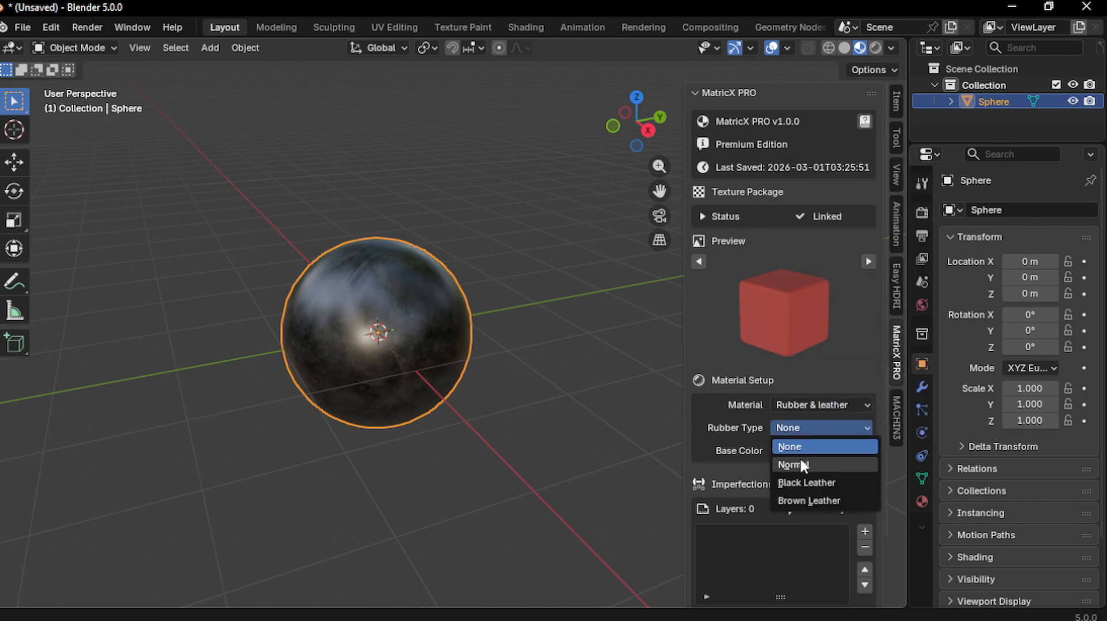
click(801, 458)
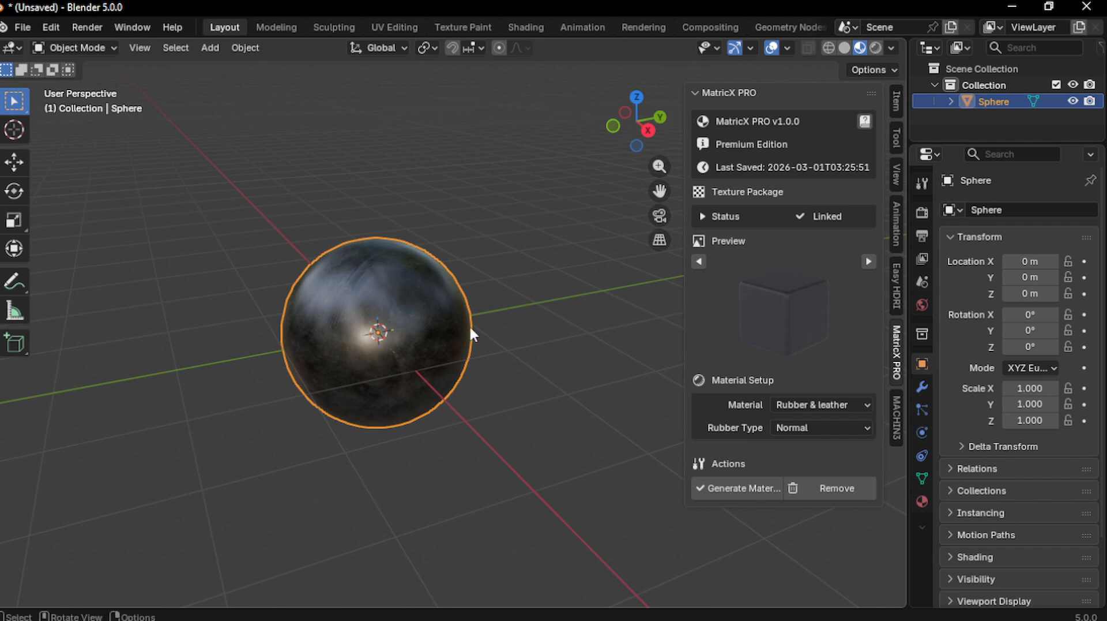
click(807, 427)
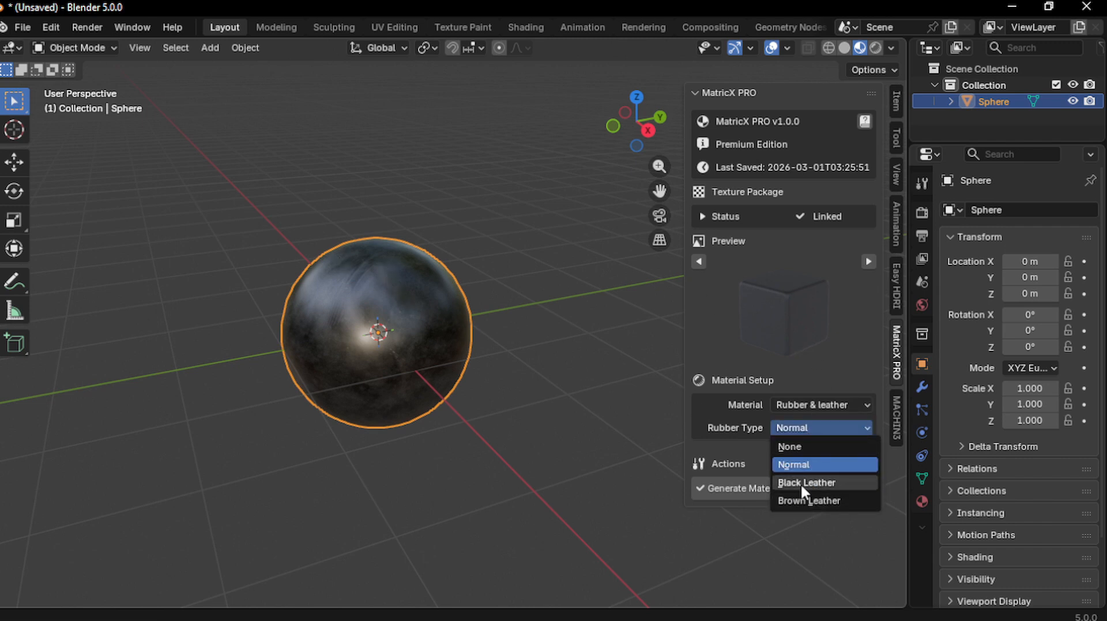
click(803, 483)
click(805, 427)
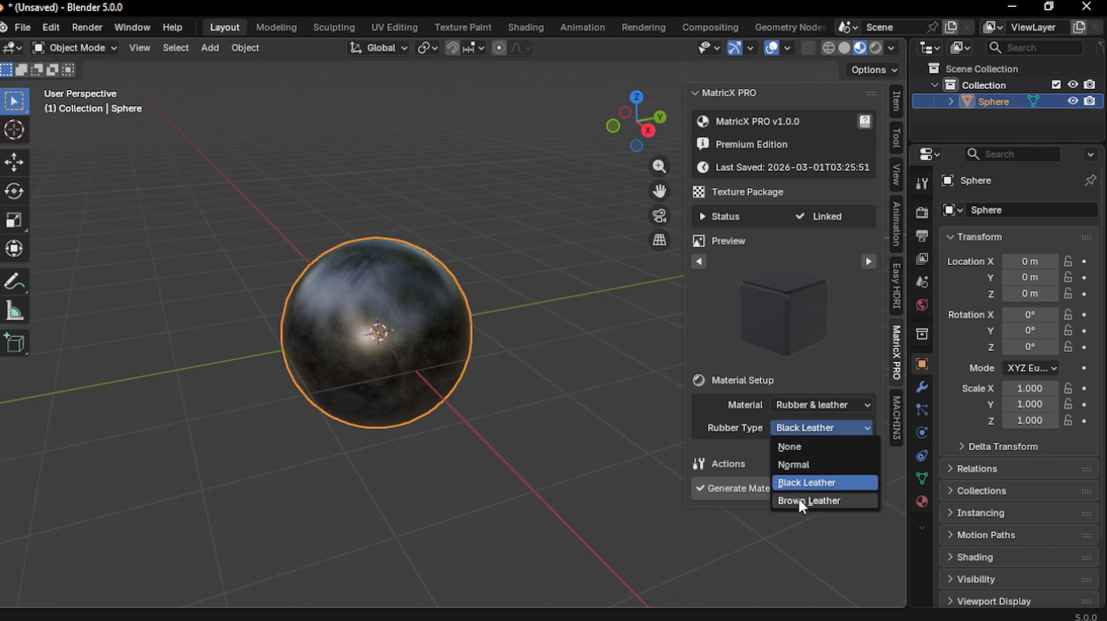
click(799, 501)
click(804, 404)
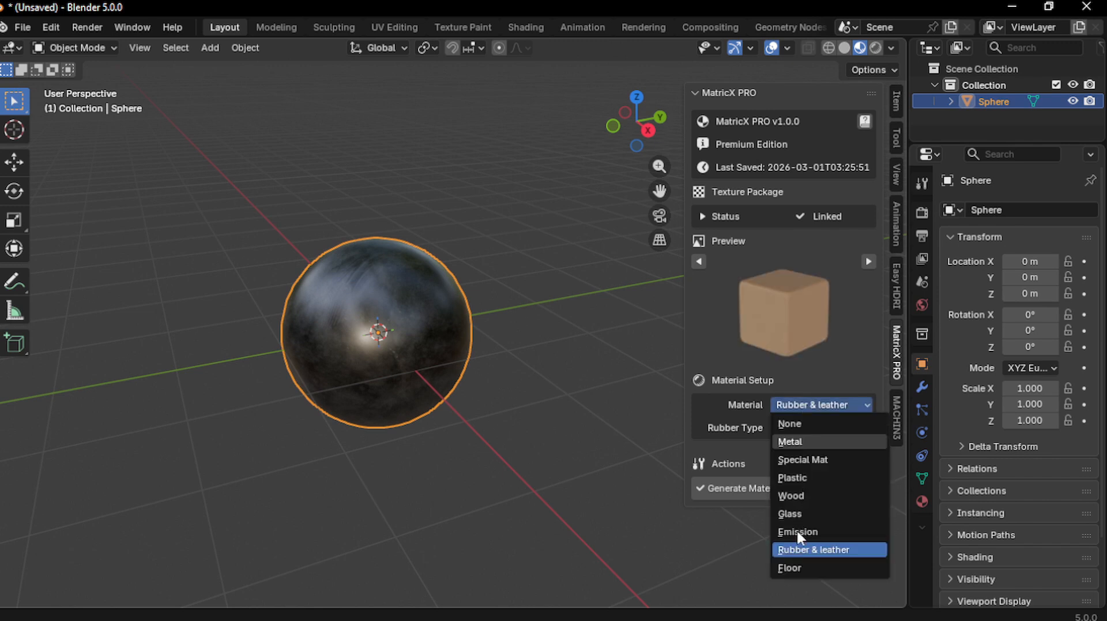
click(787, 567)
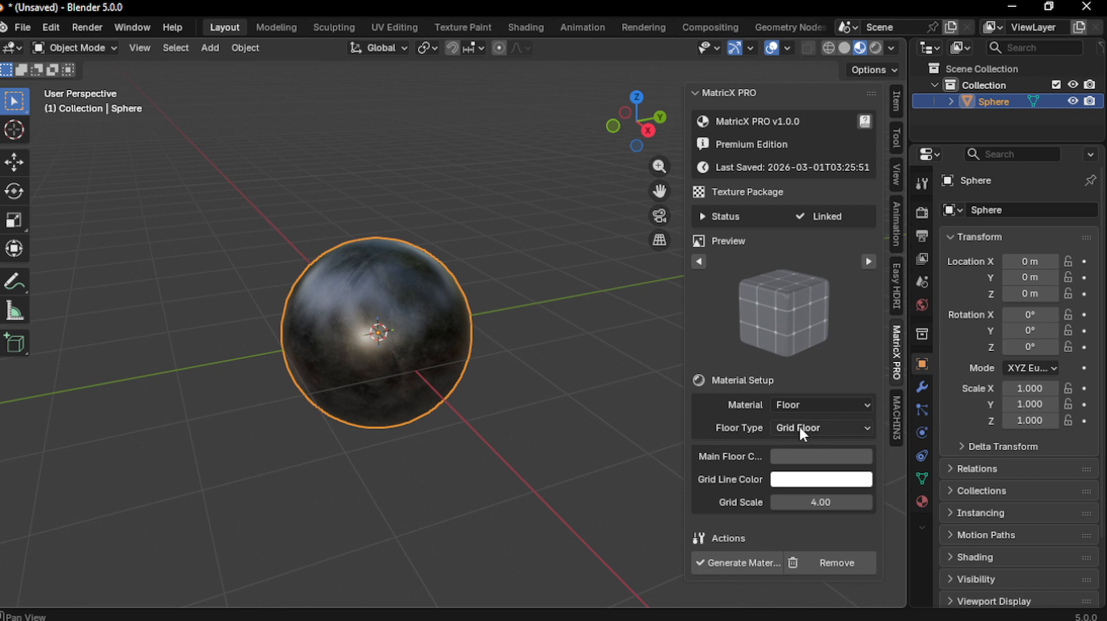
Preview the Diamond Metal floor type, then set the material type back to Metal
click(800, 428)
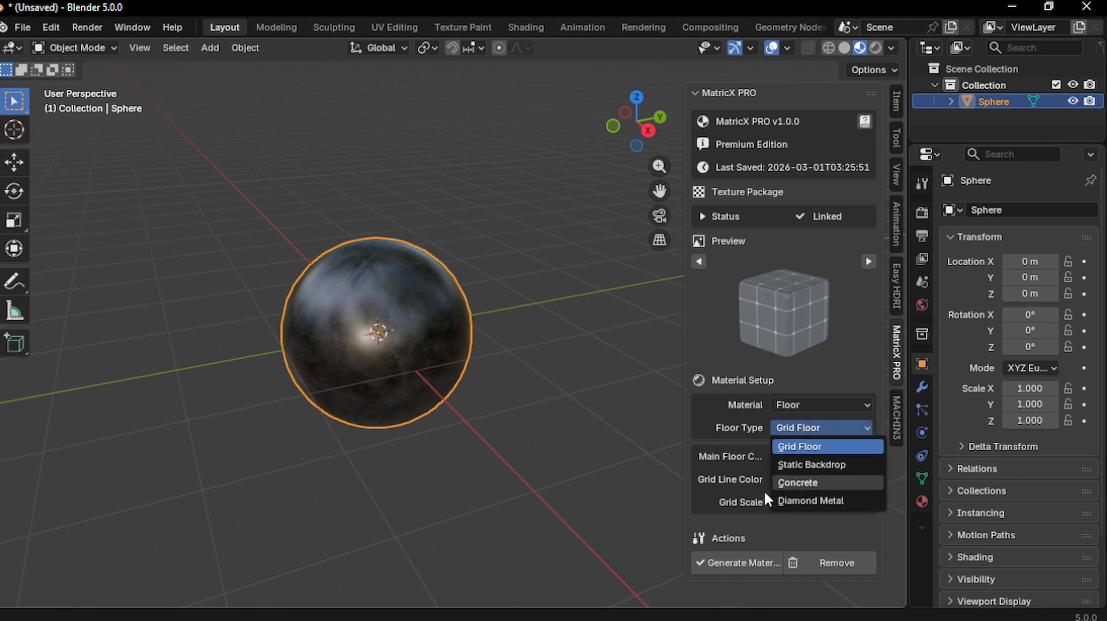
click(828, 497)
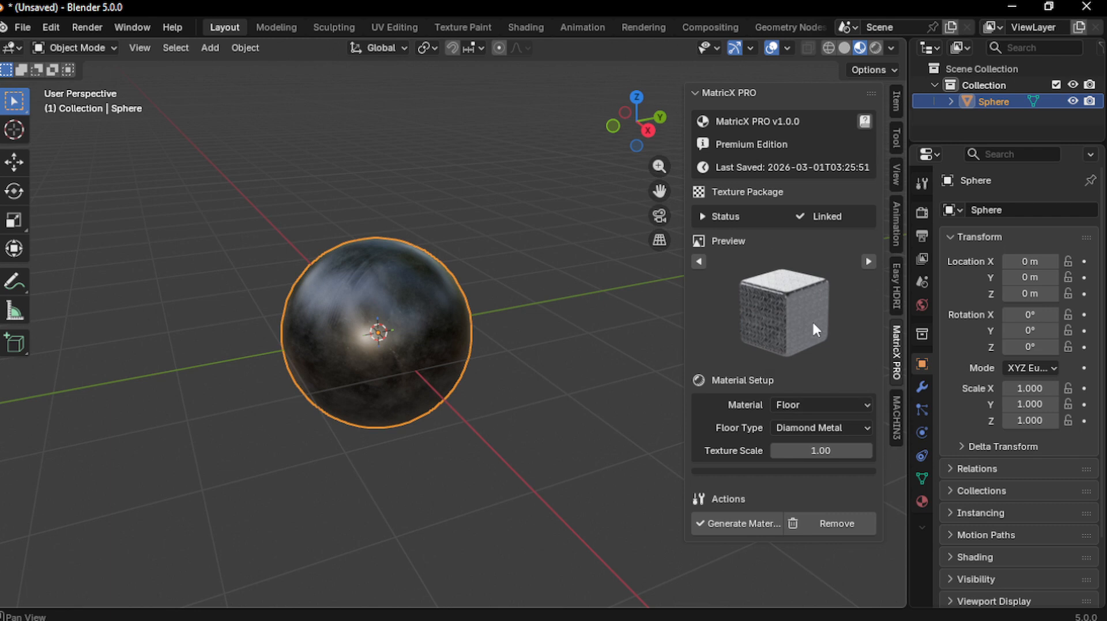
click(785, 404)
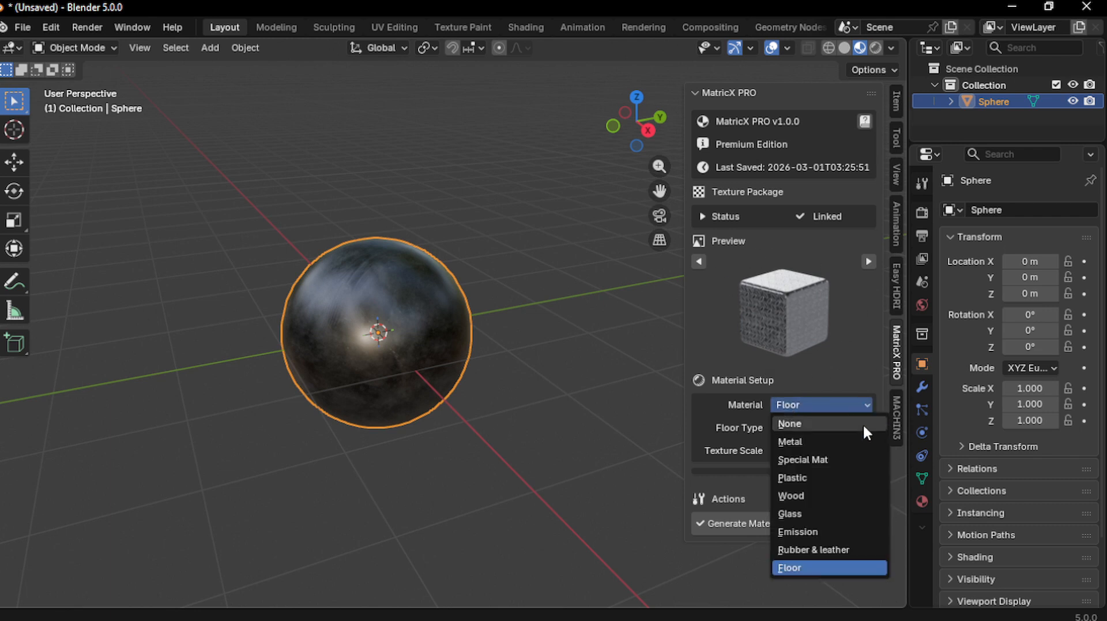
click(788, 441)
scroll(455, 374, up, 5)
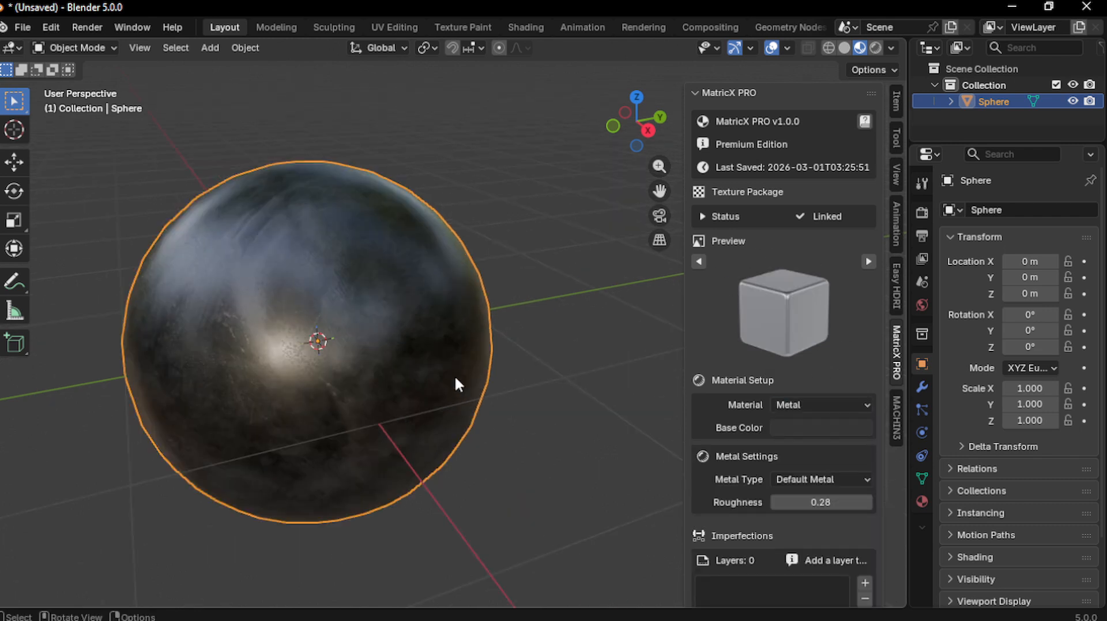
scroll(464, 361, down, 5)
shift+middle_drag(431, 353, 462, 374)
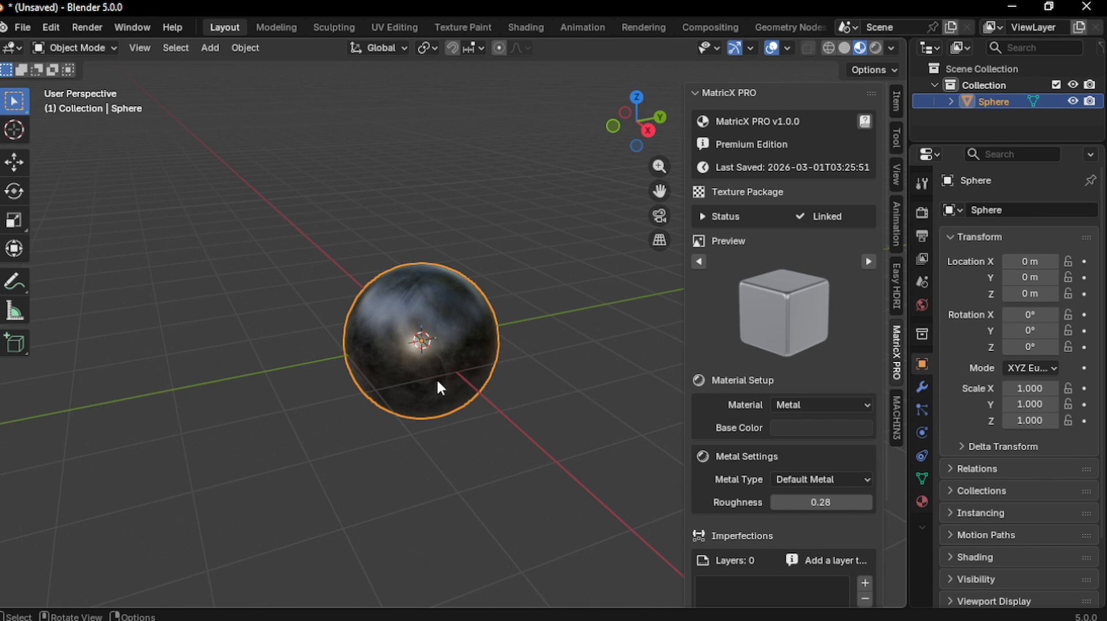
scroll(519, 340, up, 2)
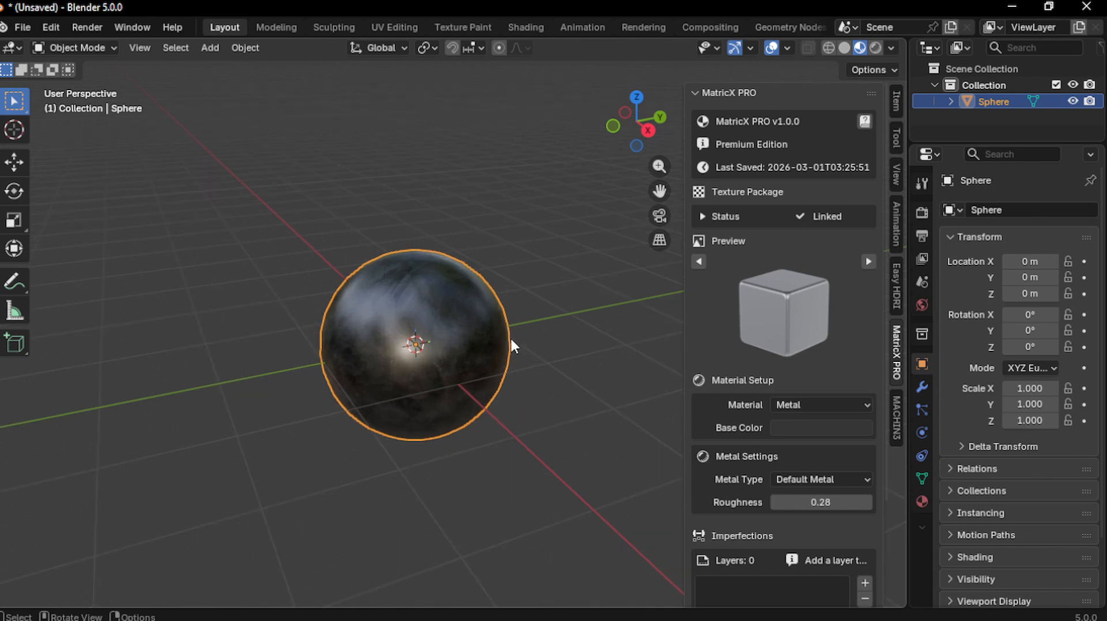